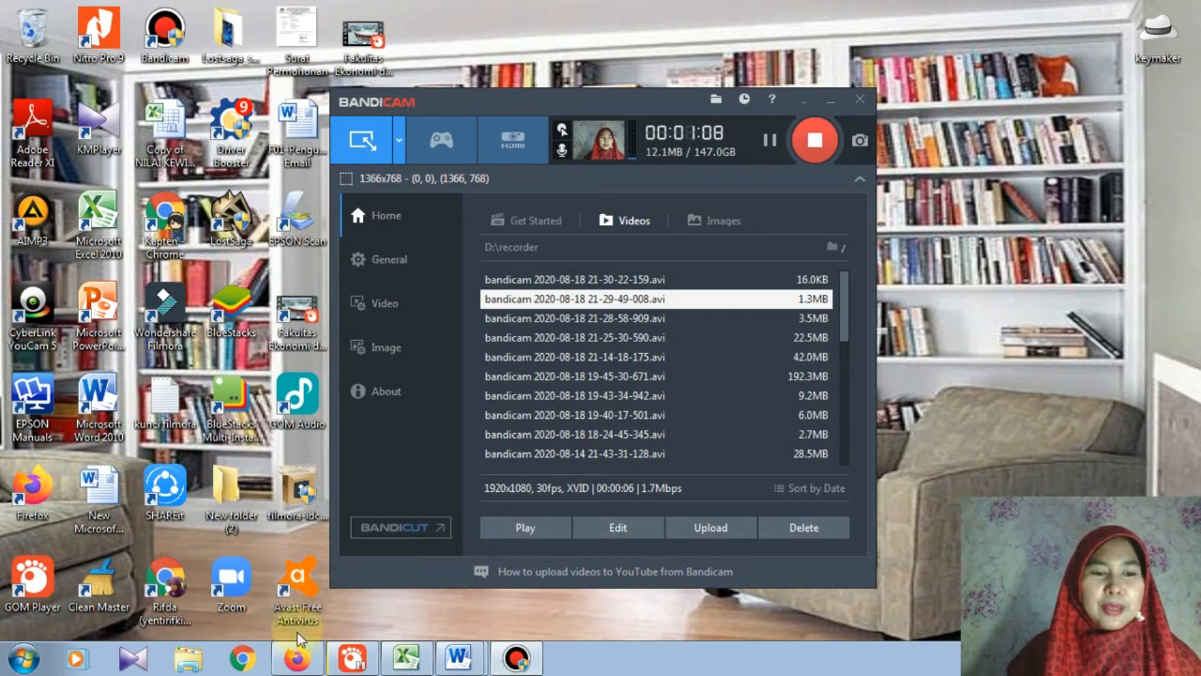
# Step: Switch to Firefox and search the web for "gmail"
pyautogui.moveTo(297, 659)
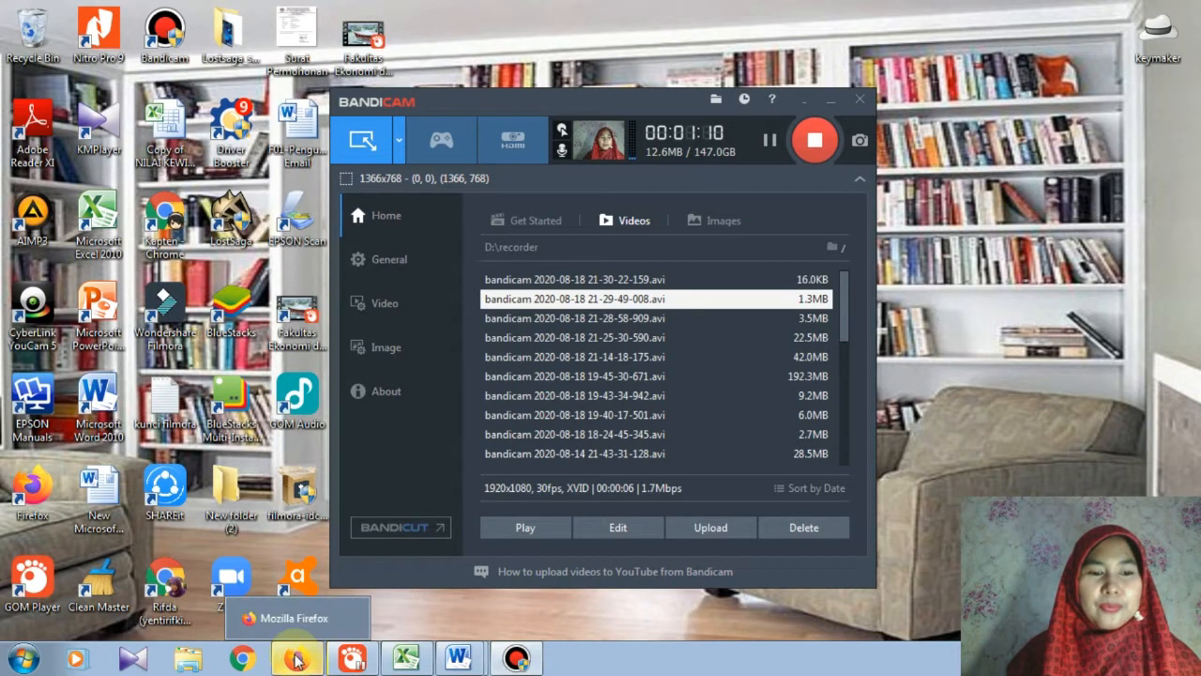
pyautogui.click(297, 660)
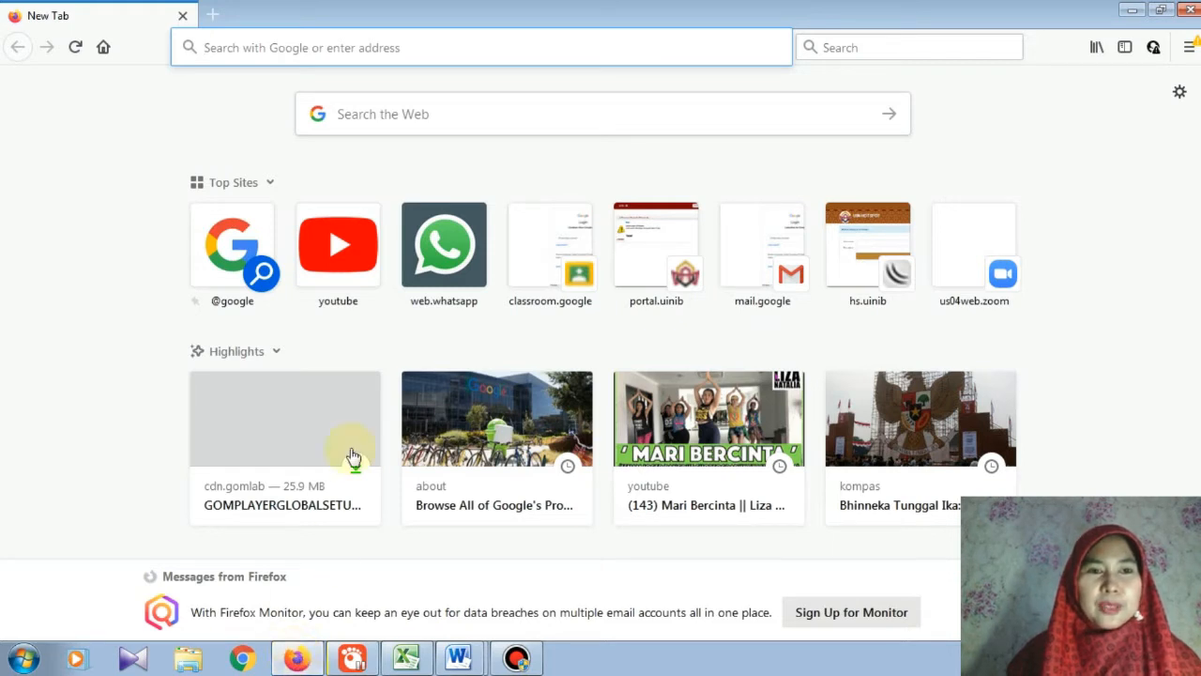
pyautogui.click(382, 113)
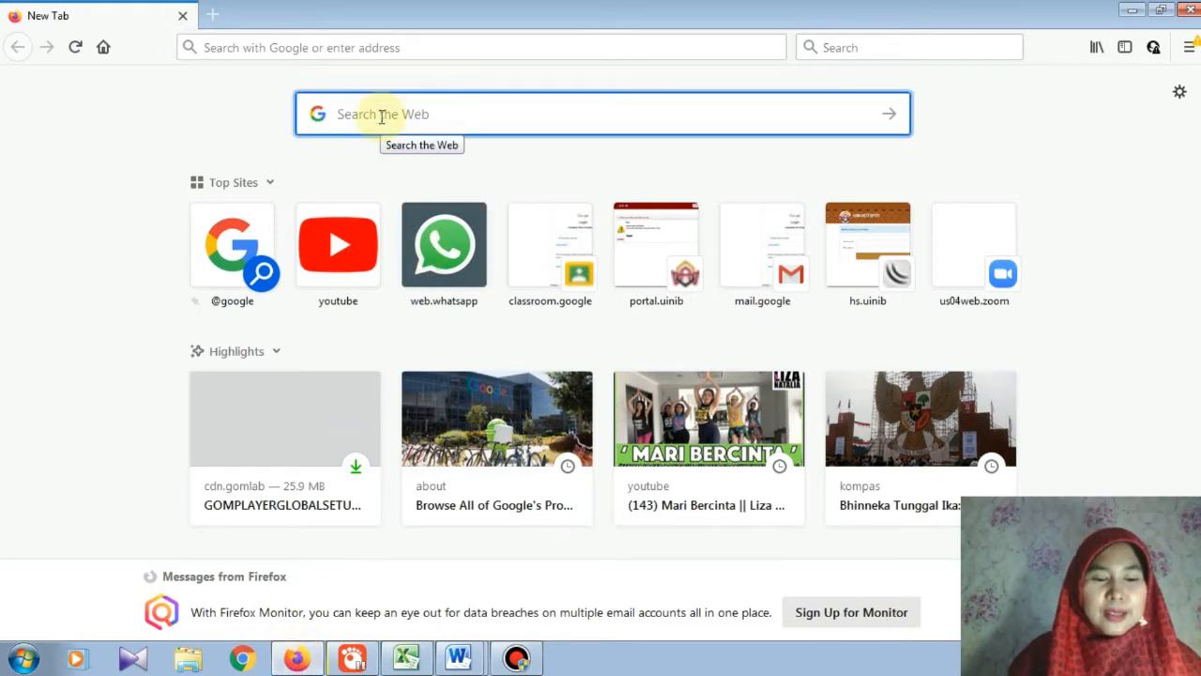
pyautogui.write('gmail')
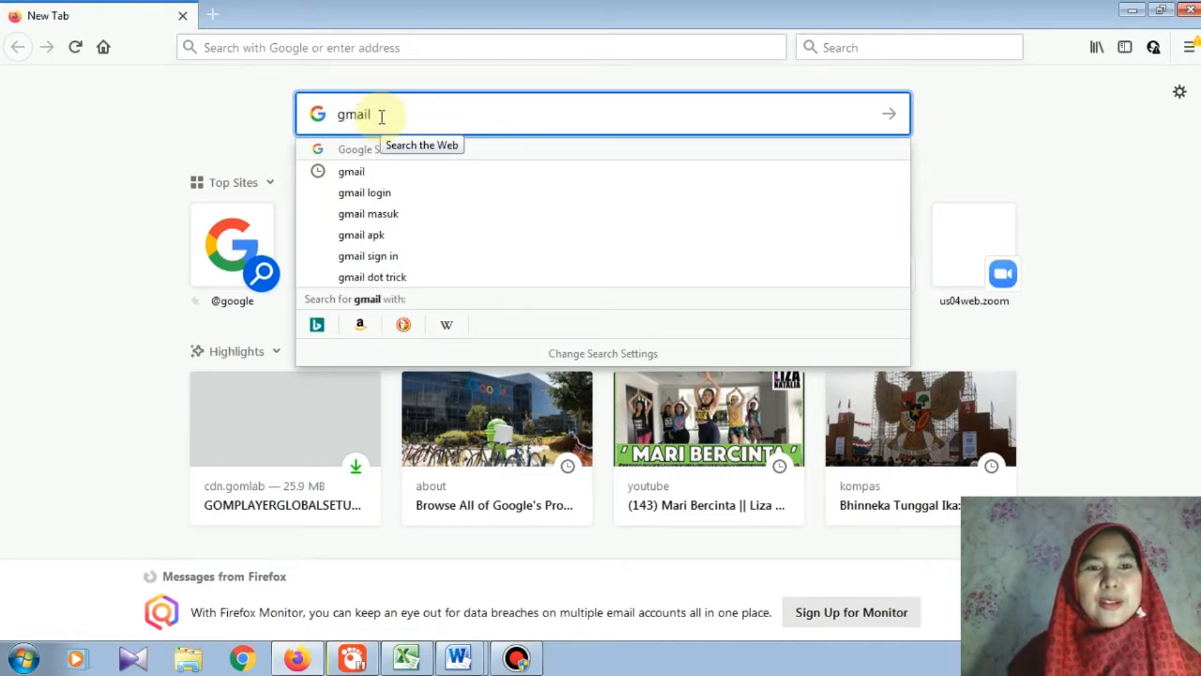
pyautogui.press('Return')
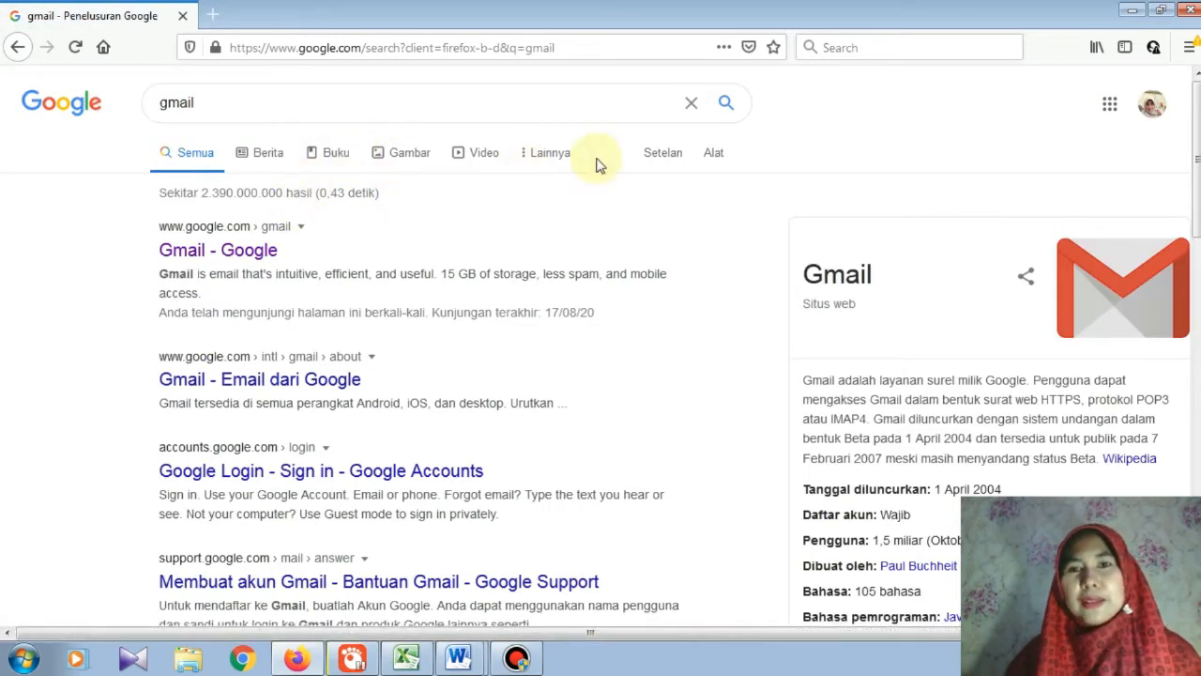
# Step: Open Google Drive from the Google apps and create a new blank Google Formulir, dismissing the tip about reusing questions
pyautogui.click(1111, 111)
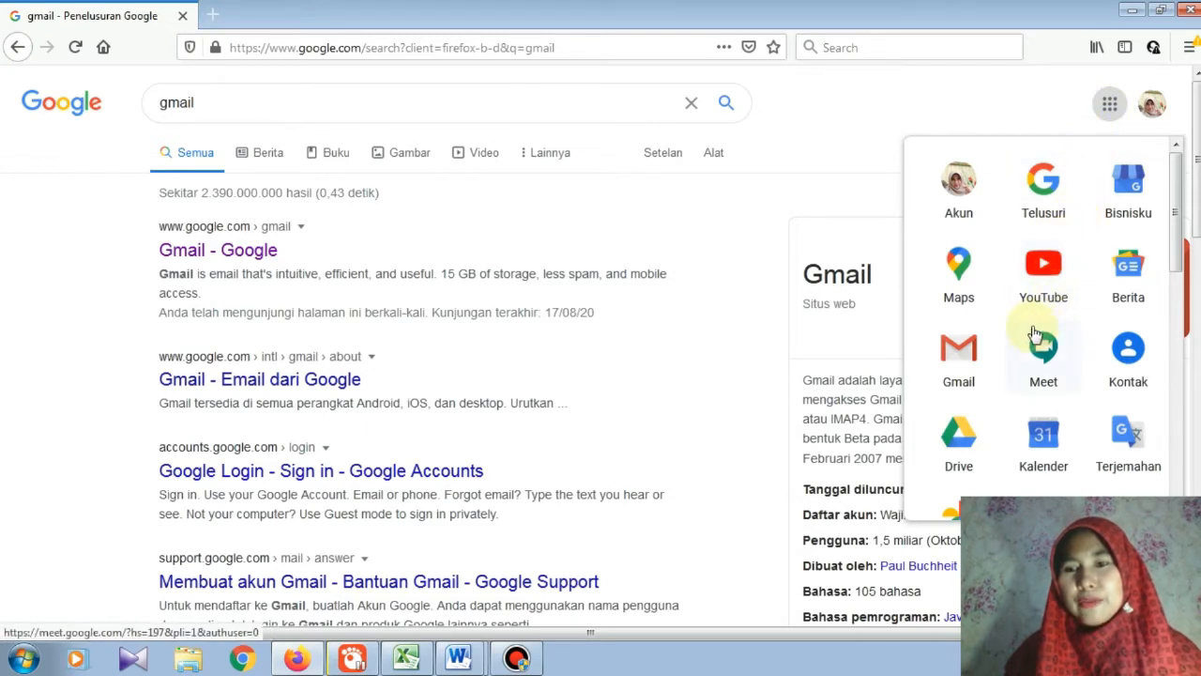
pyautogui.click(958, 438)
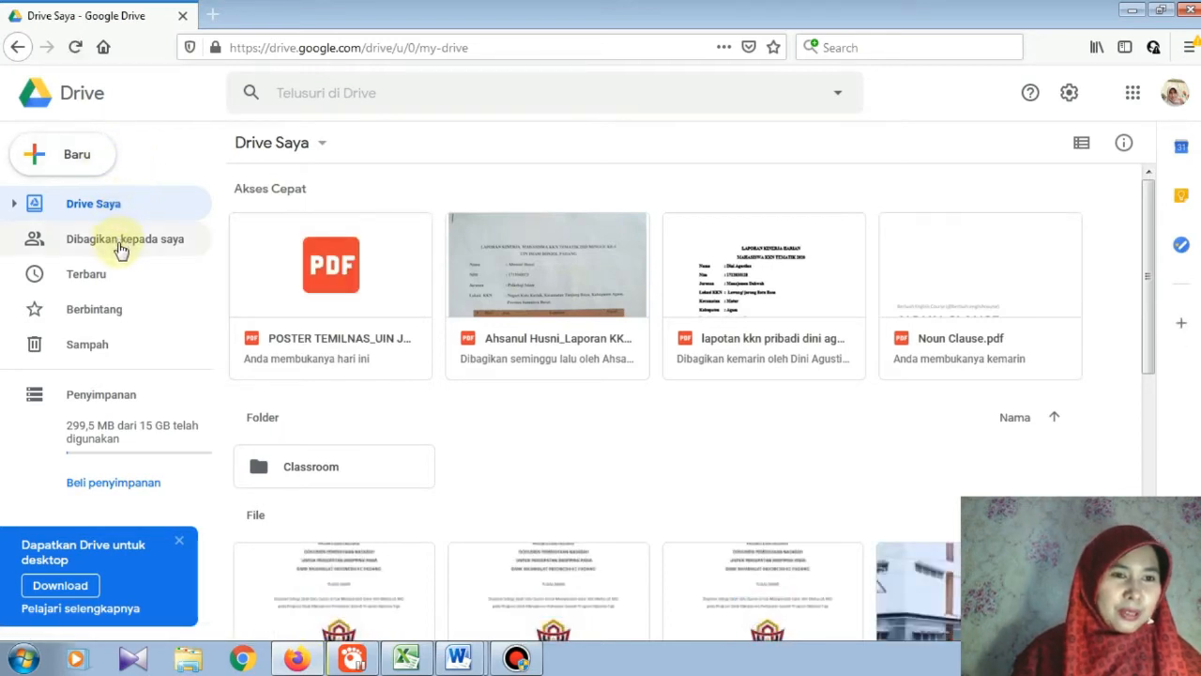
pyautogui.click(77, 161)
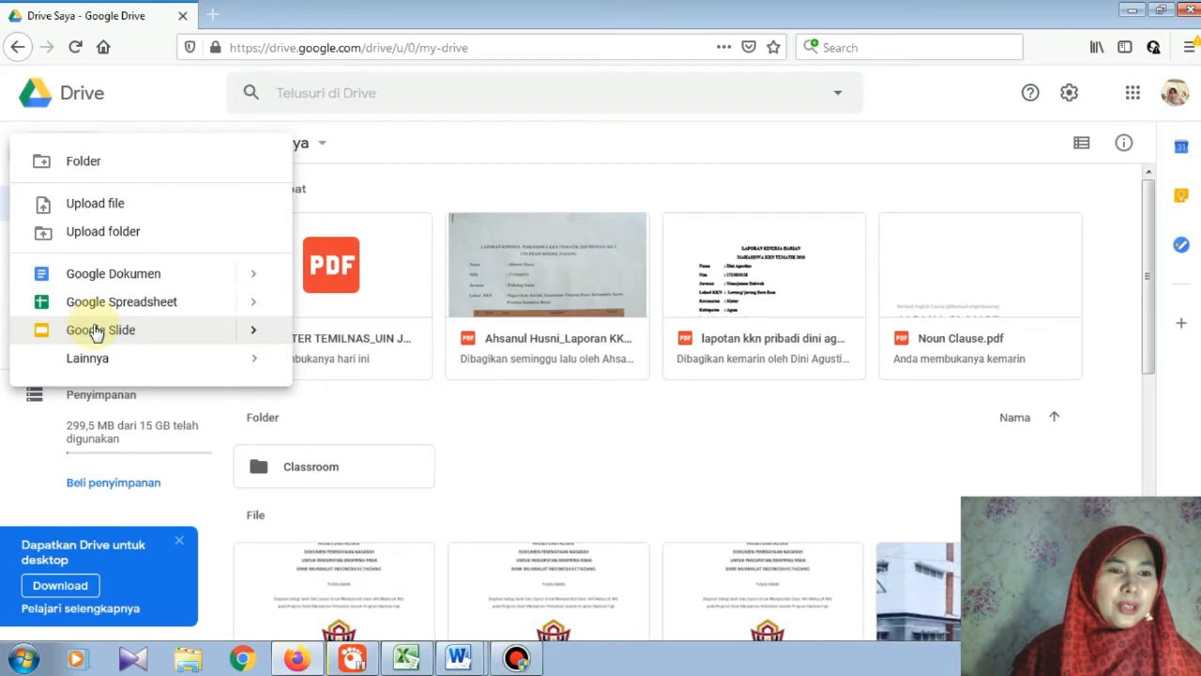
pyautogui.moveTo(89, 362)
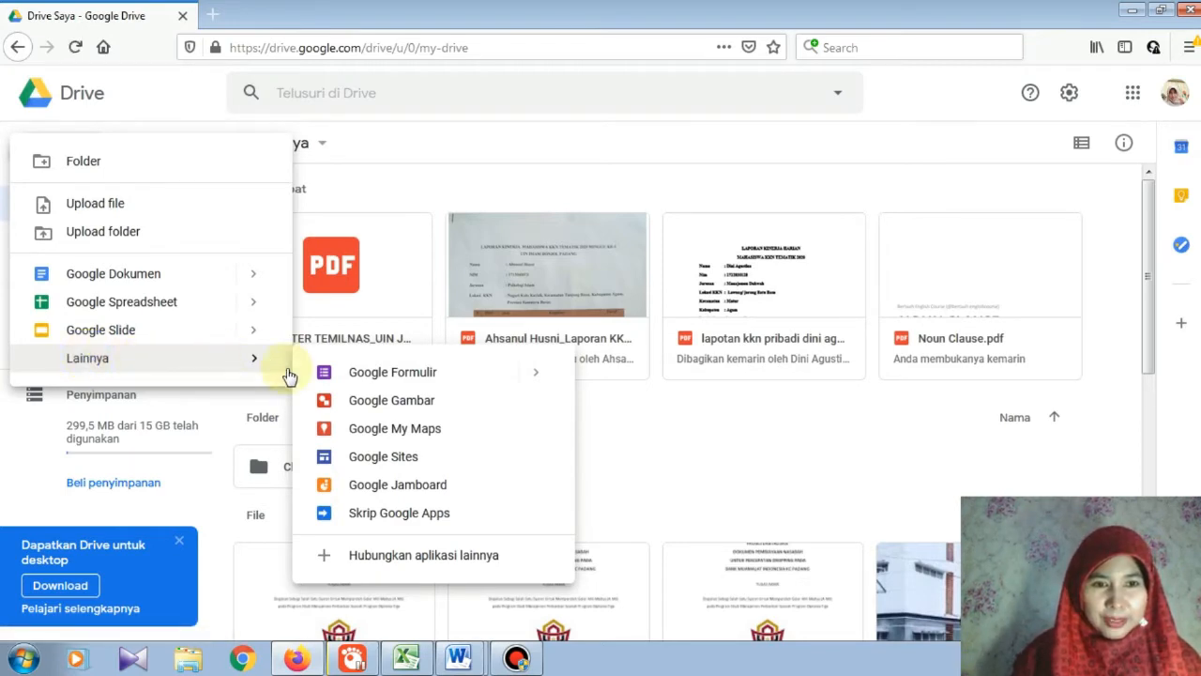
pyautogui.click(380, 376)
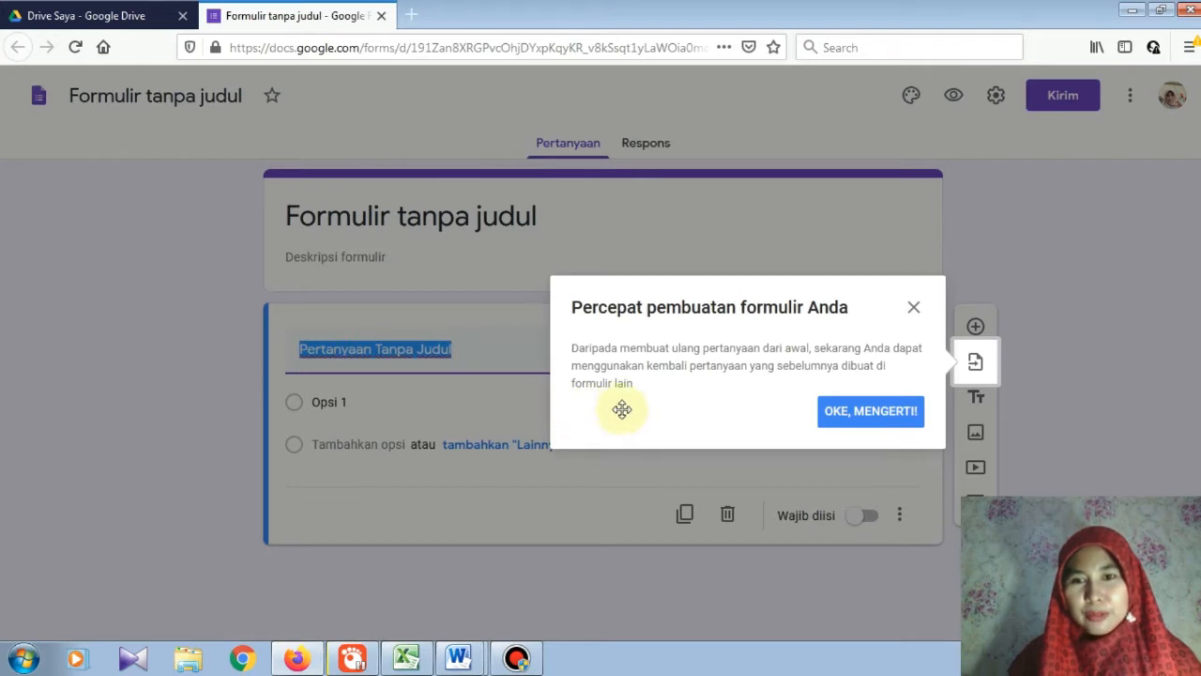
pyautogui.click(840, 427)
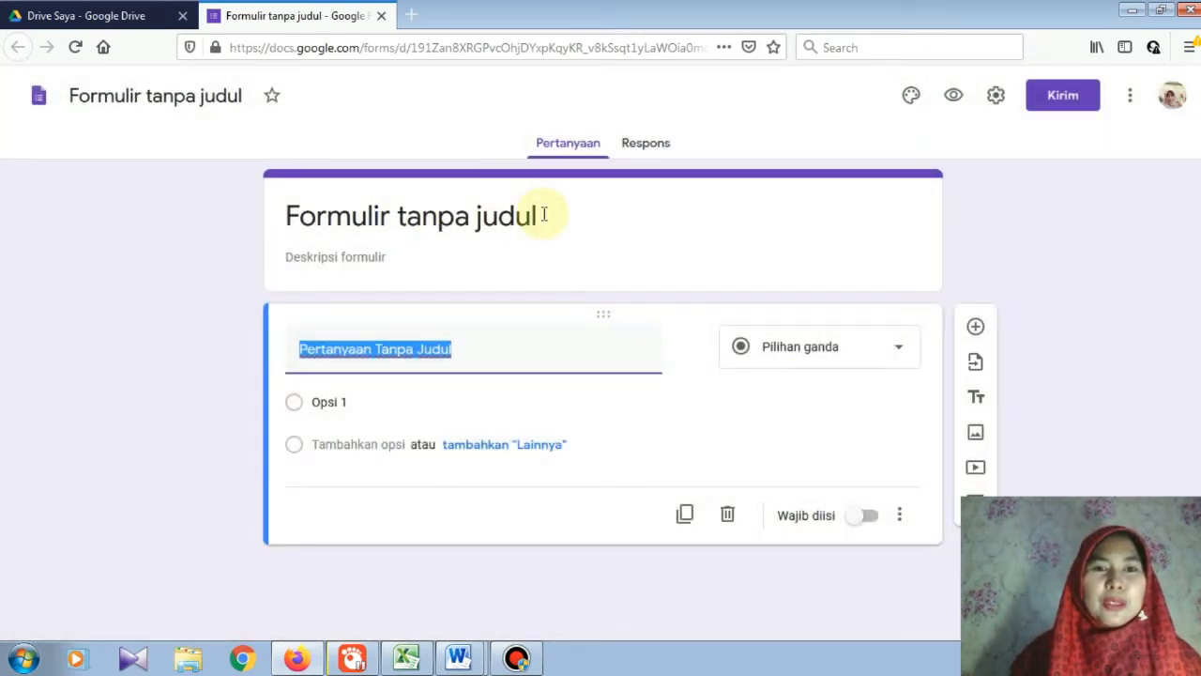
# Step: Replace the form's heading title with "SURVEY DAMPAK COVID TERHADAP EKONOMI"
pyautogui.click(543, 214)
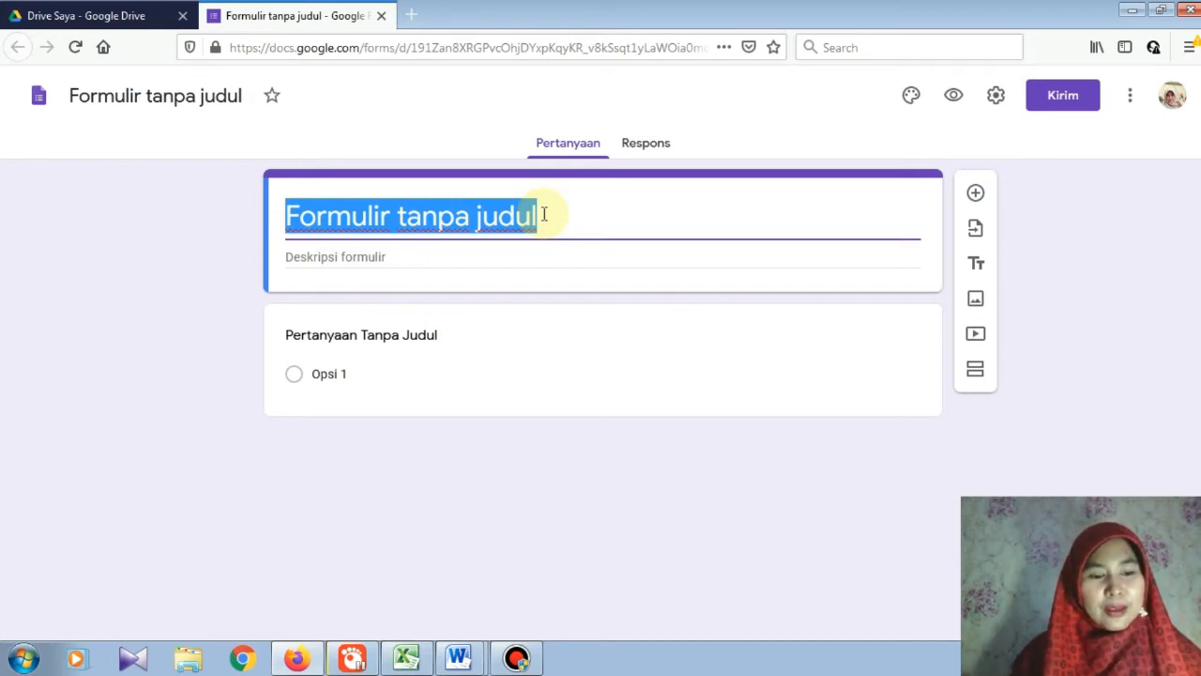
pyautogui.write('SUR')
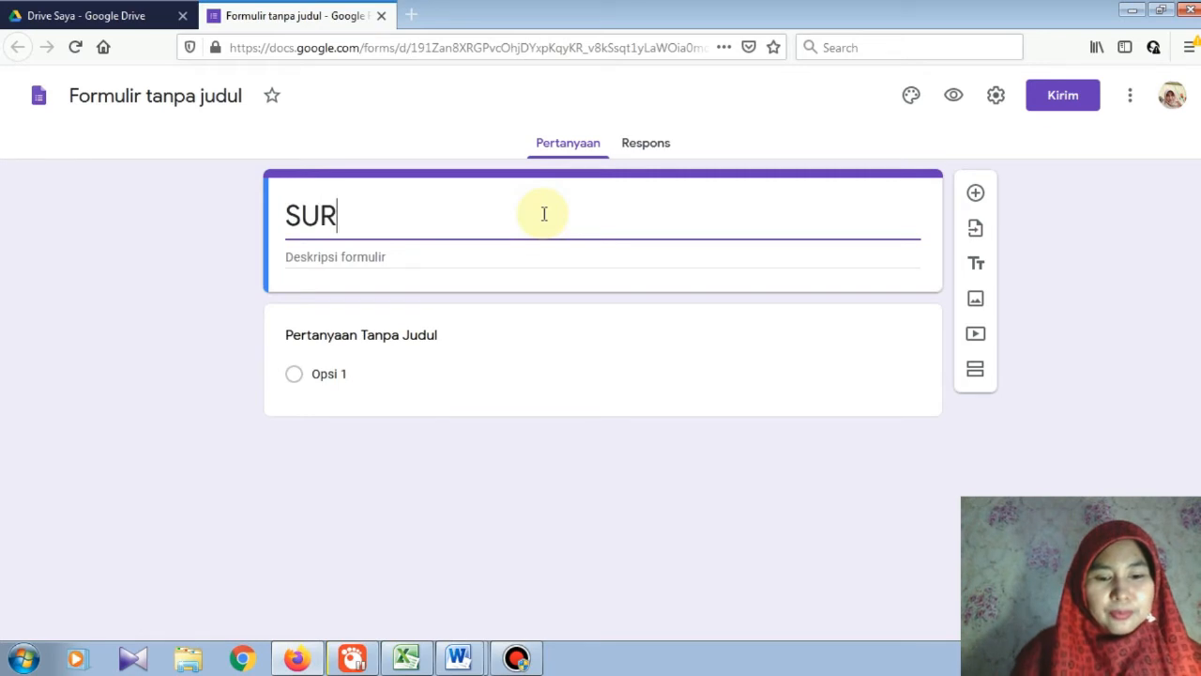
pyautogui.write('VEY DA')
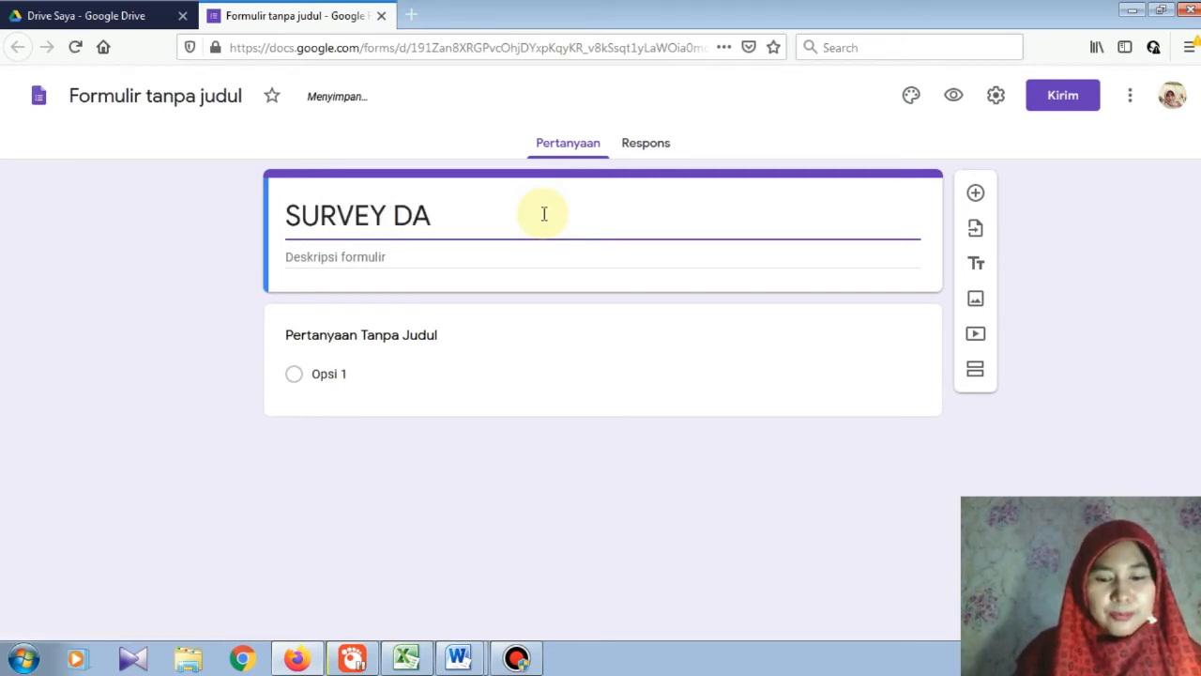
pyautogui.write('NPAK')
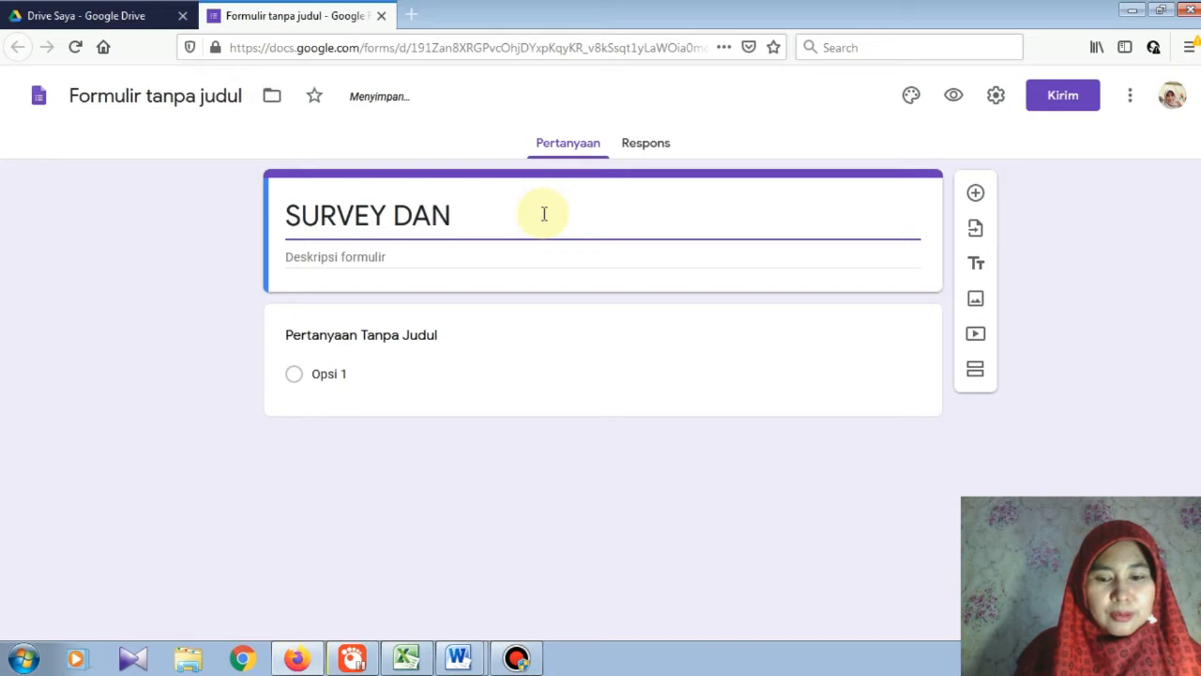
pyautogui.press('BackSpace')
pyautogui.press('BackSpace')
pyautogui.press('BackSpace')
pyautogui.press('BackSpace')
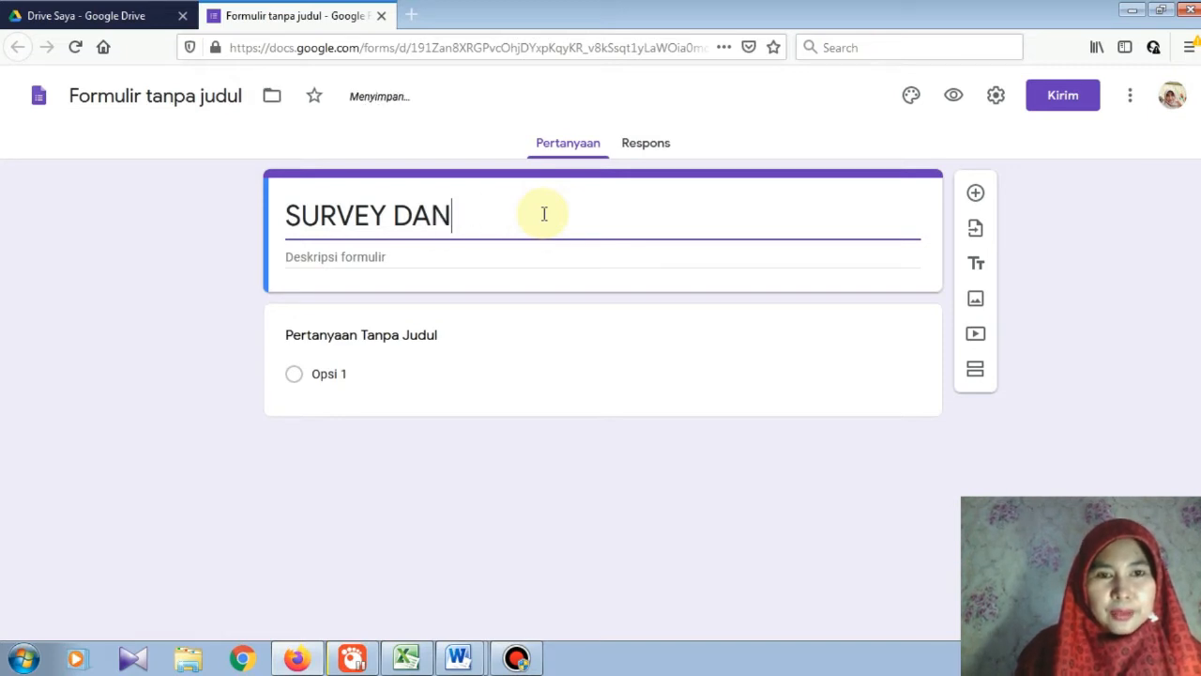
pyautogui.write('MPAK COVI')
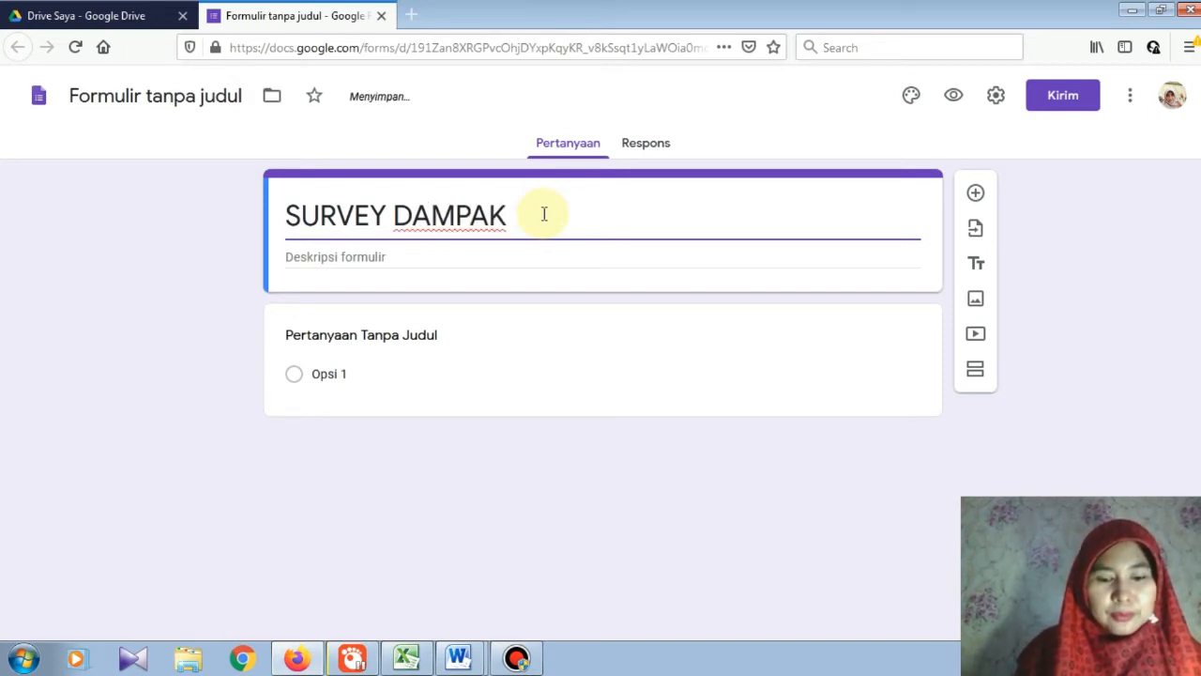
pyautogui.write('D TE')
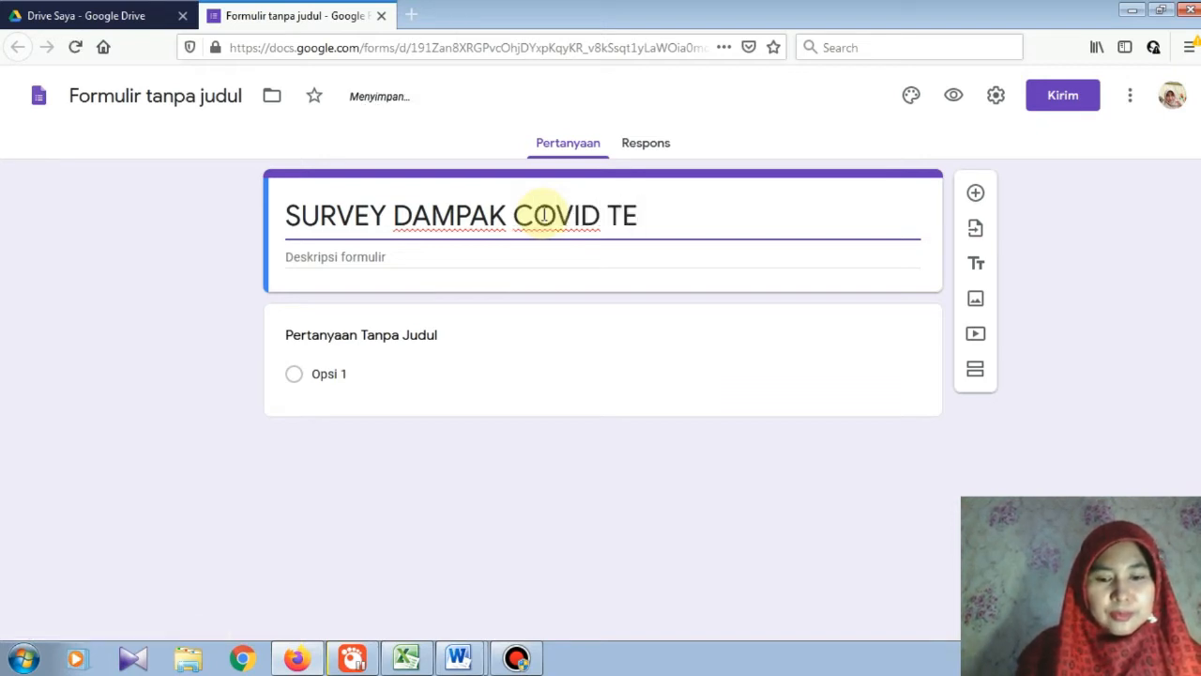
pyautogui.press('BackSpace')
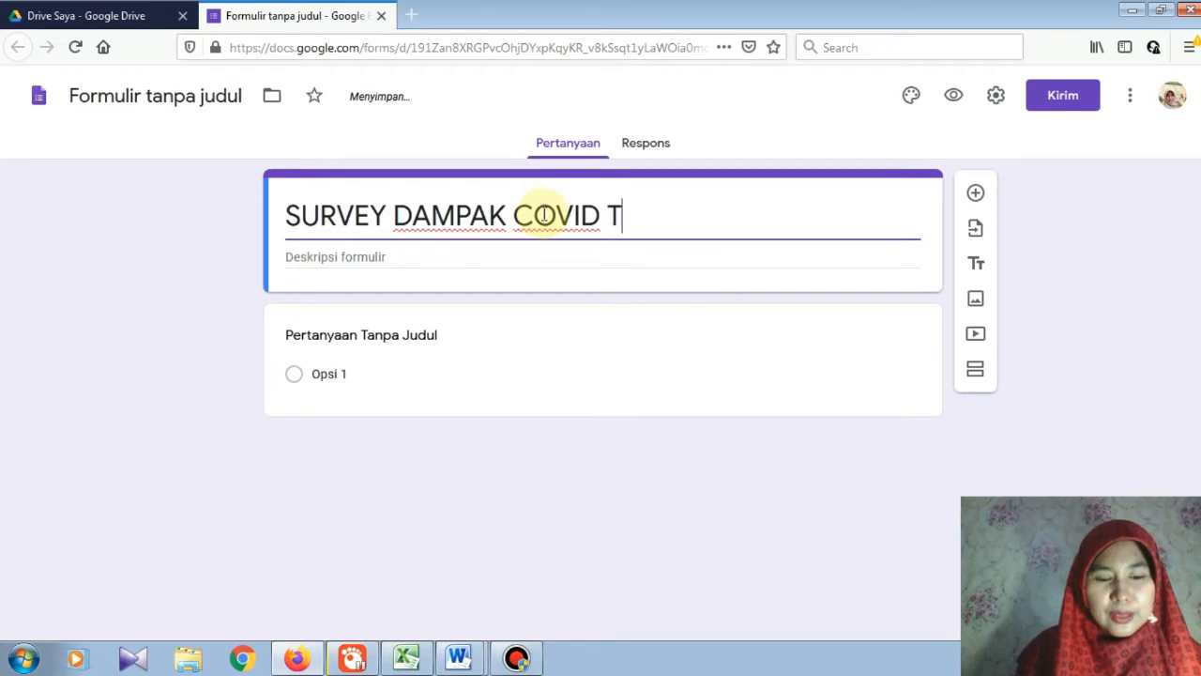
pyautogui.write('ERHADAP')
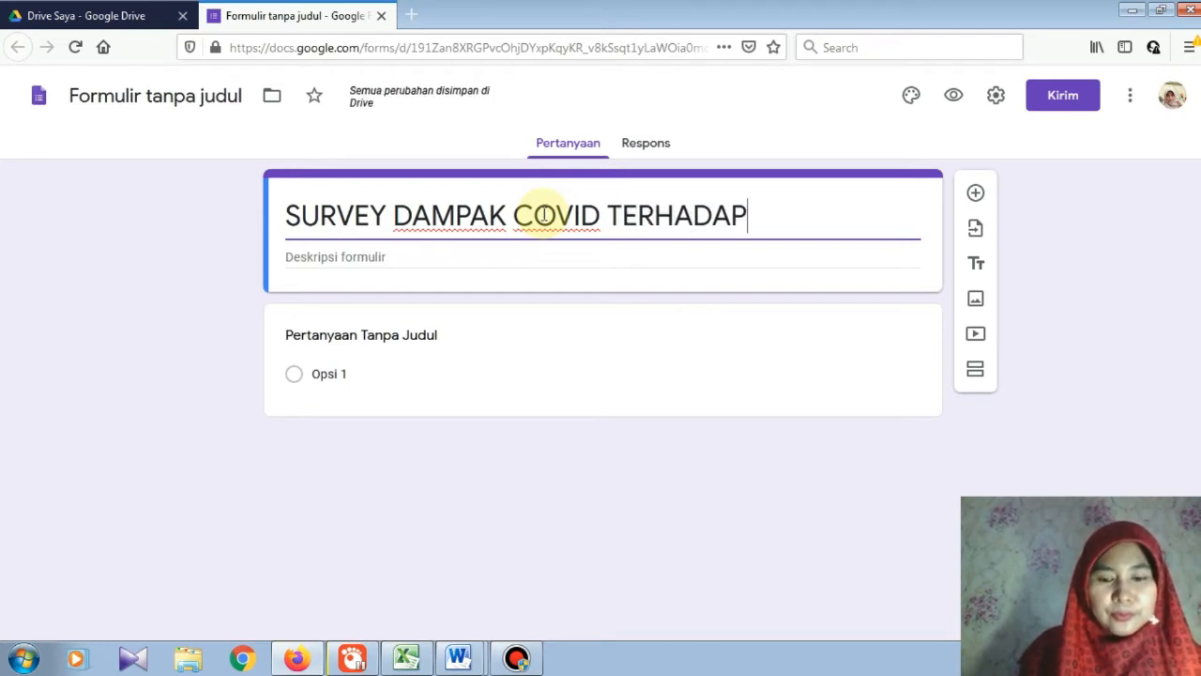
pyautogui.write(' EKONOMI')
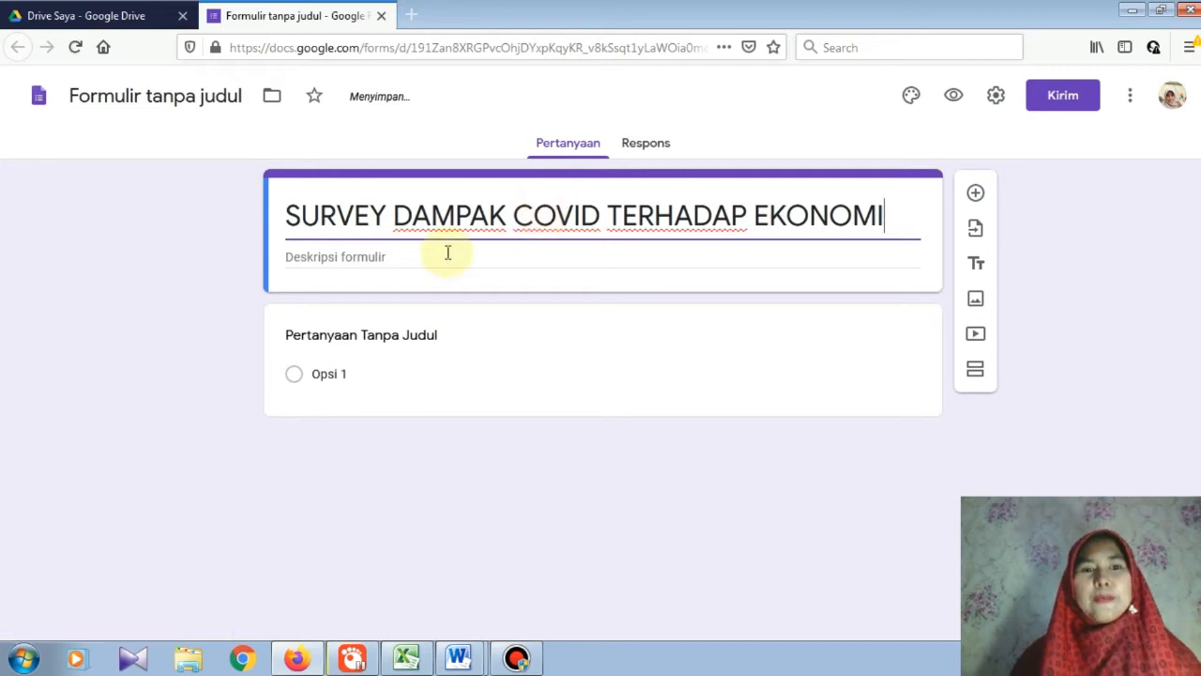
# Step: Enter the form description "angket ini bertujuan untk mengetahui respon masyarakat terhadap dampak covid -19"
pyautogui.click(343, 257)
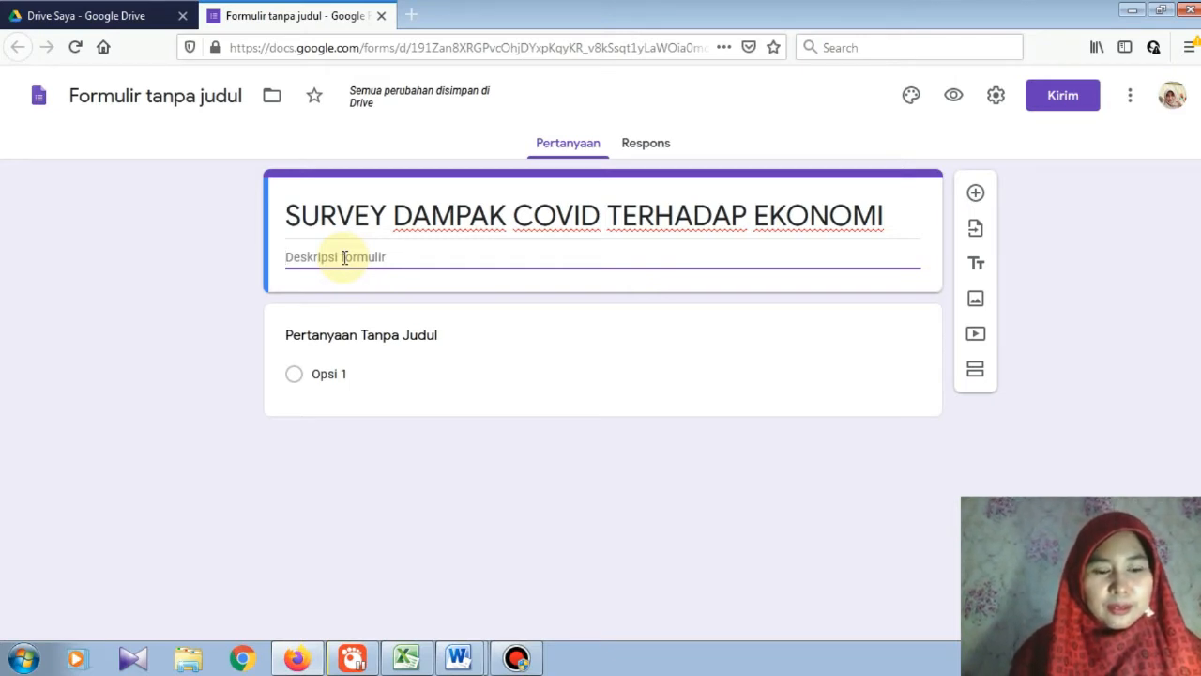
pyautogui.write('ang')
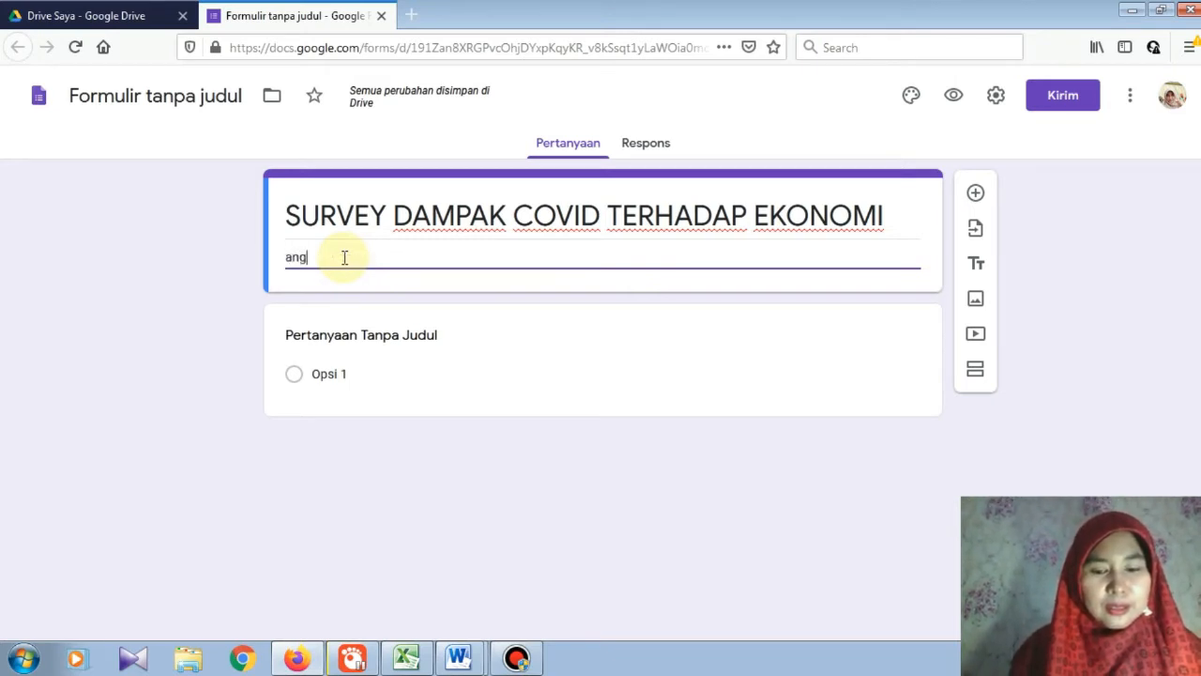
pyautogui.write('ket ini b')
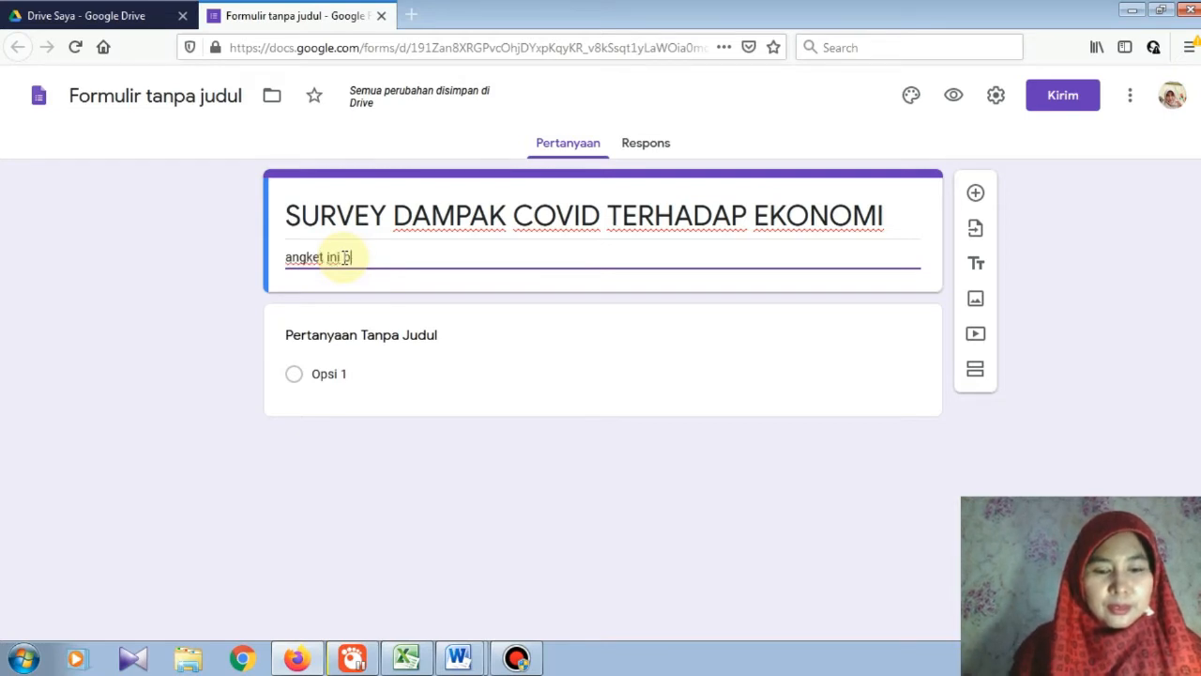
pyautogui.write('ertujuan u')
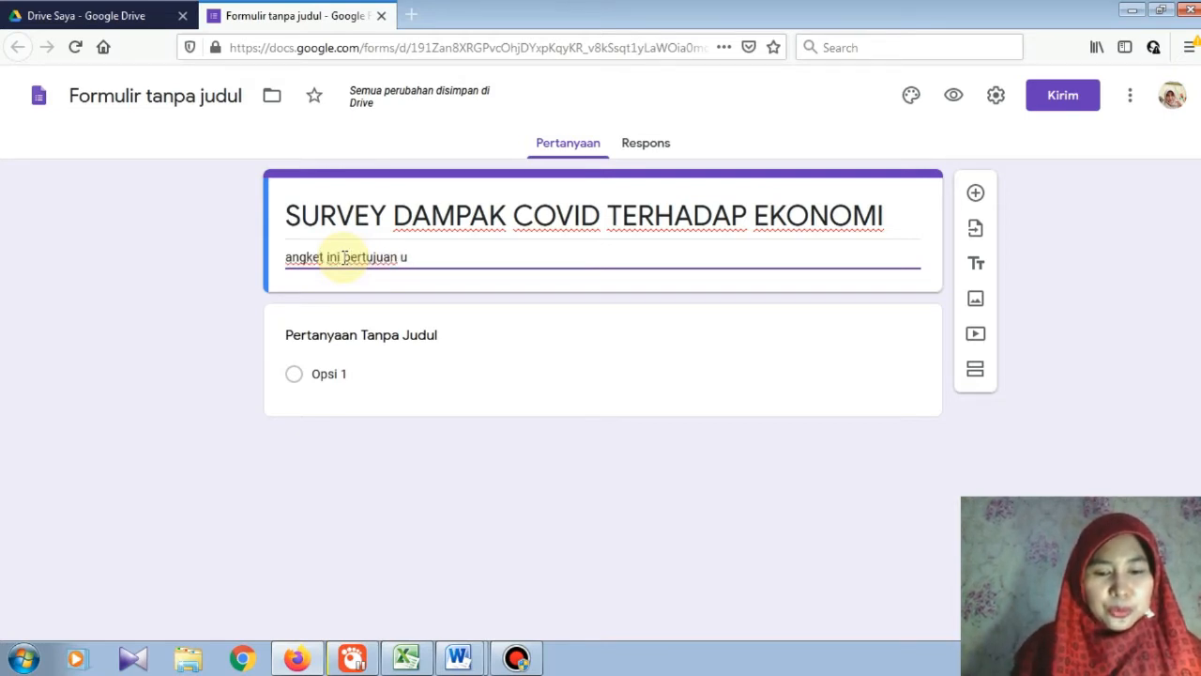
pyautogui.write('ntk me')
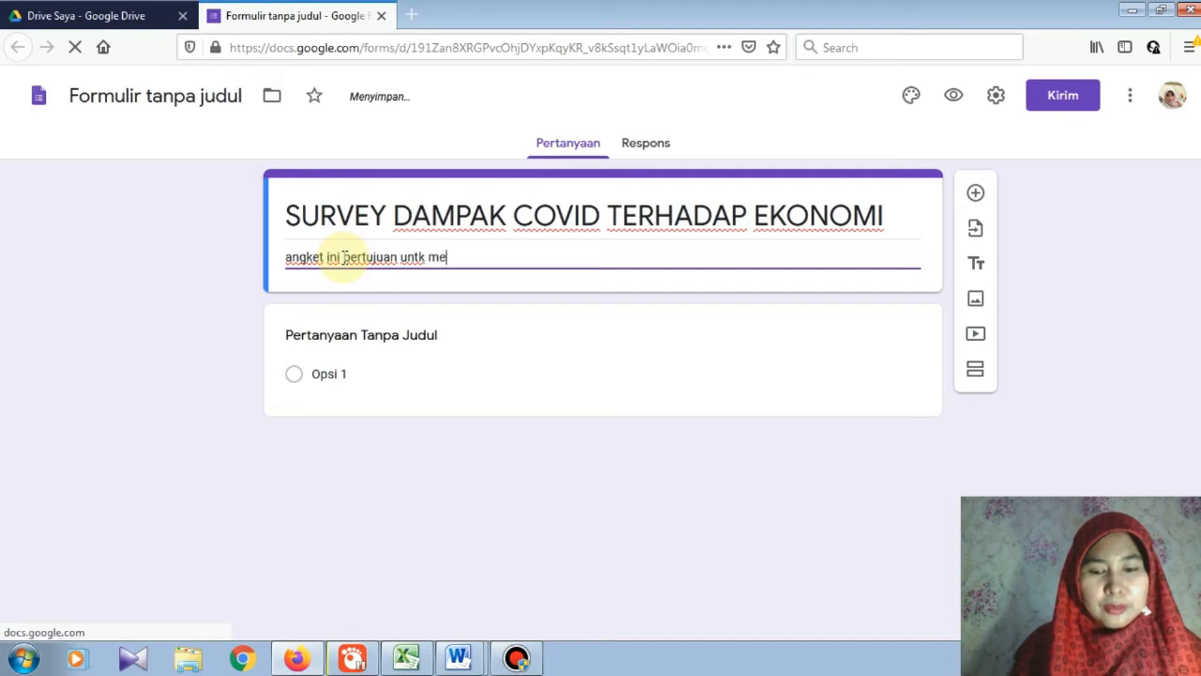
pyautogui.write('ngetahu')
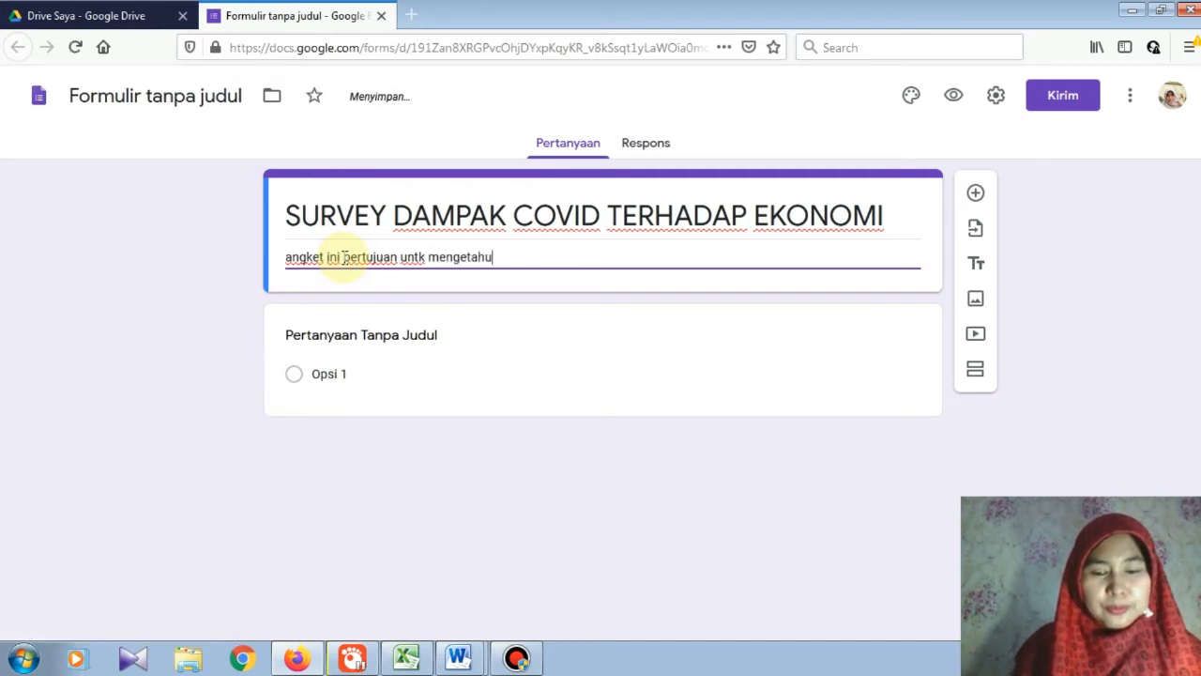
pyautogui.write('i re')
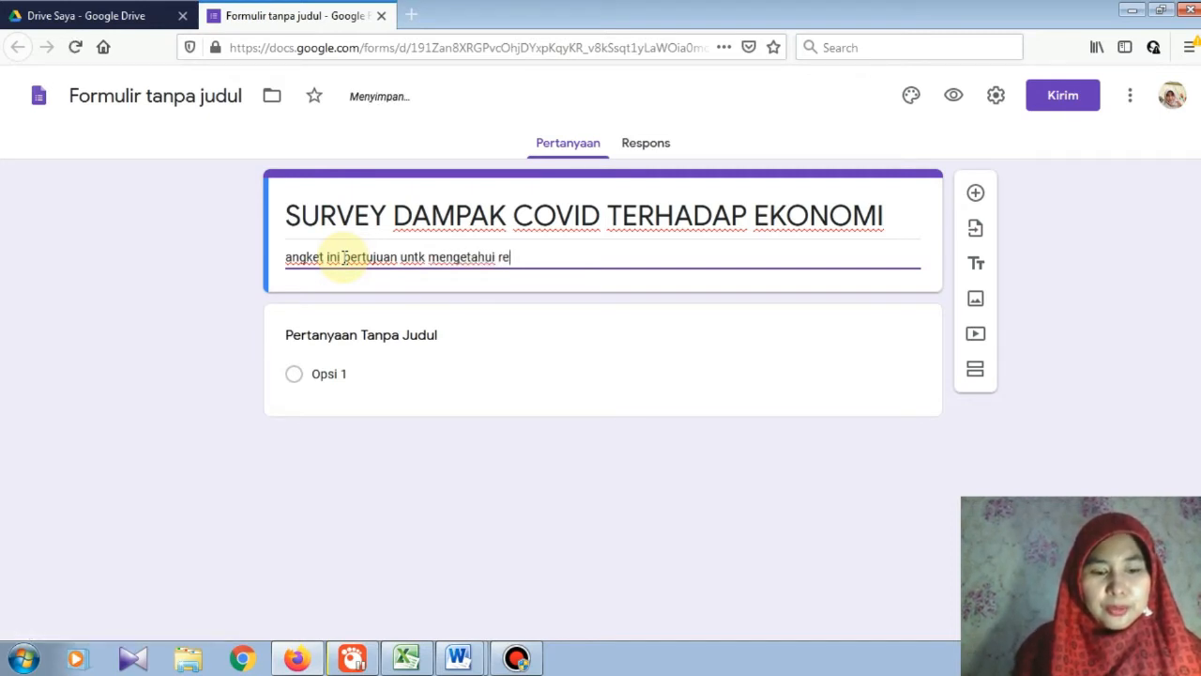
pyautogui.write('spon ma')
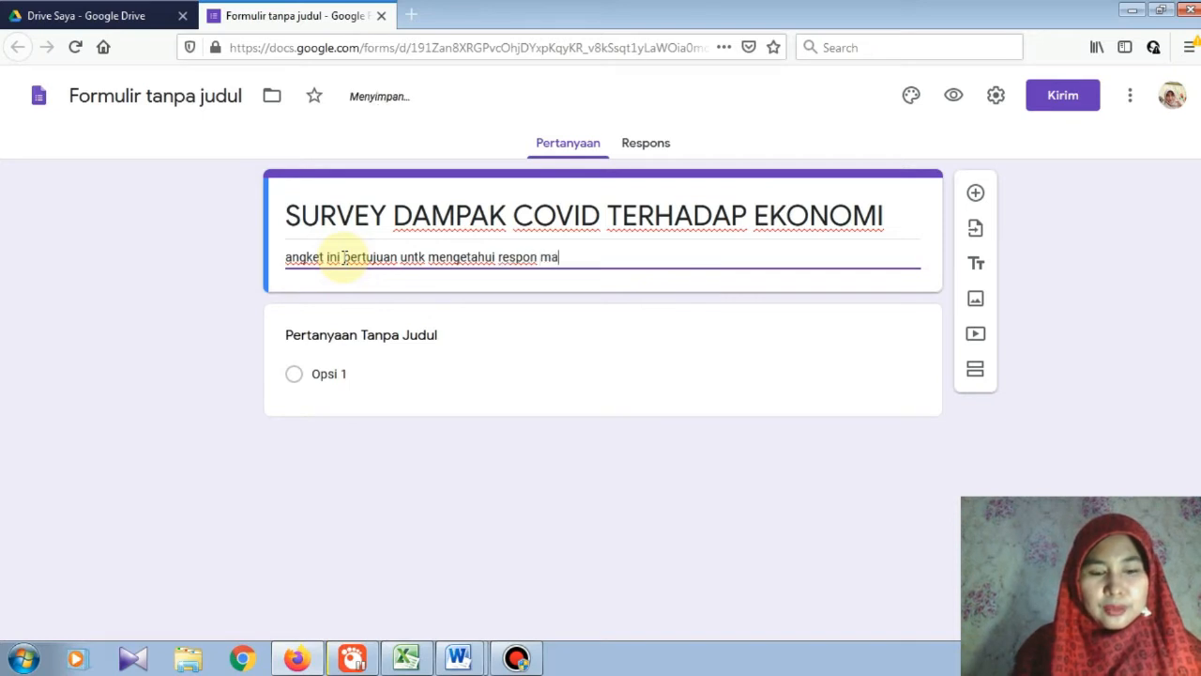
pyautogui.write('syarakat ')
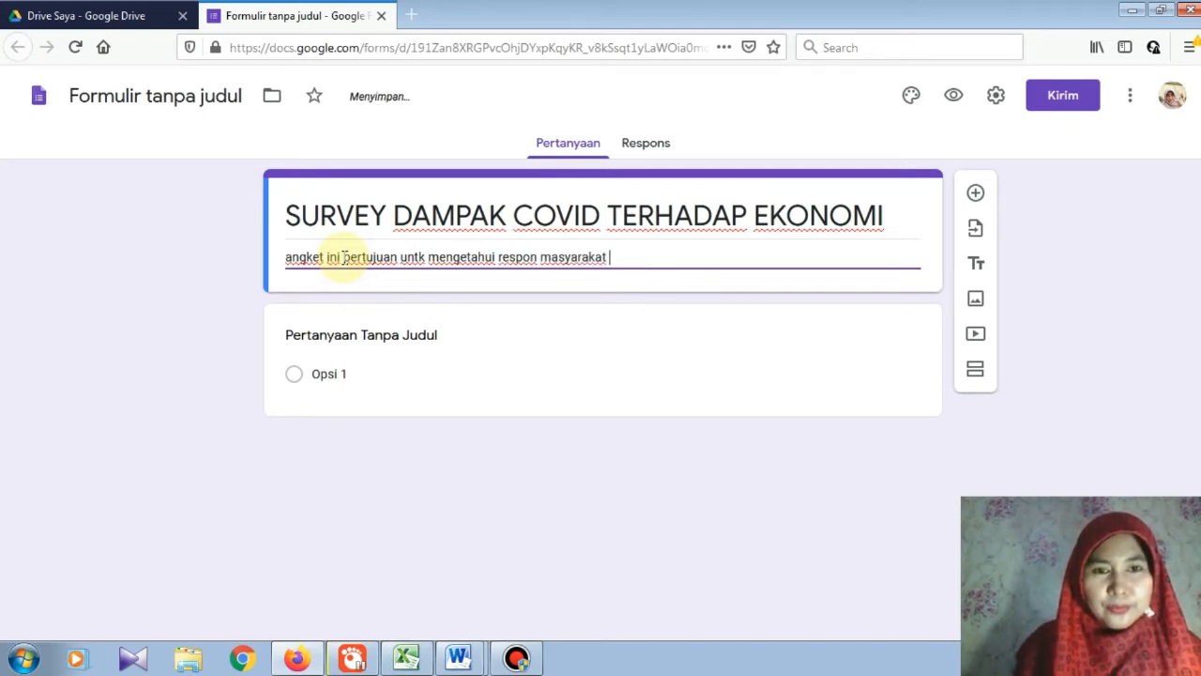
pyautogui.write('terhadap ')
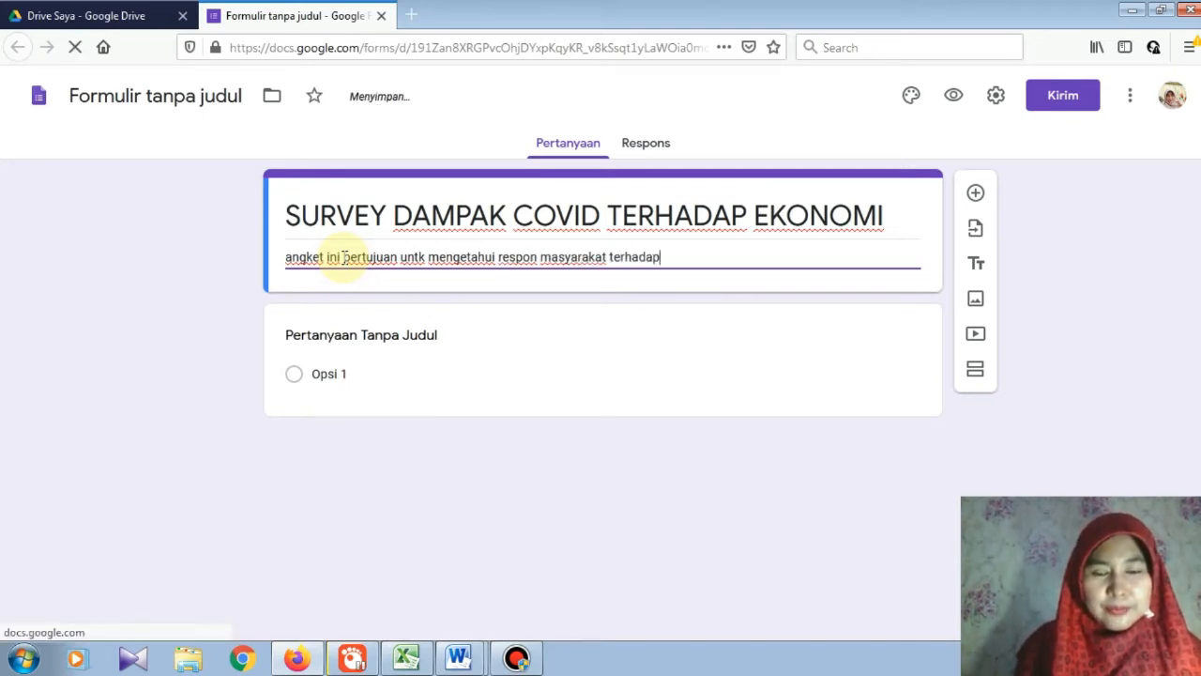
pyautogui.write('dam')
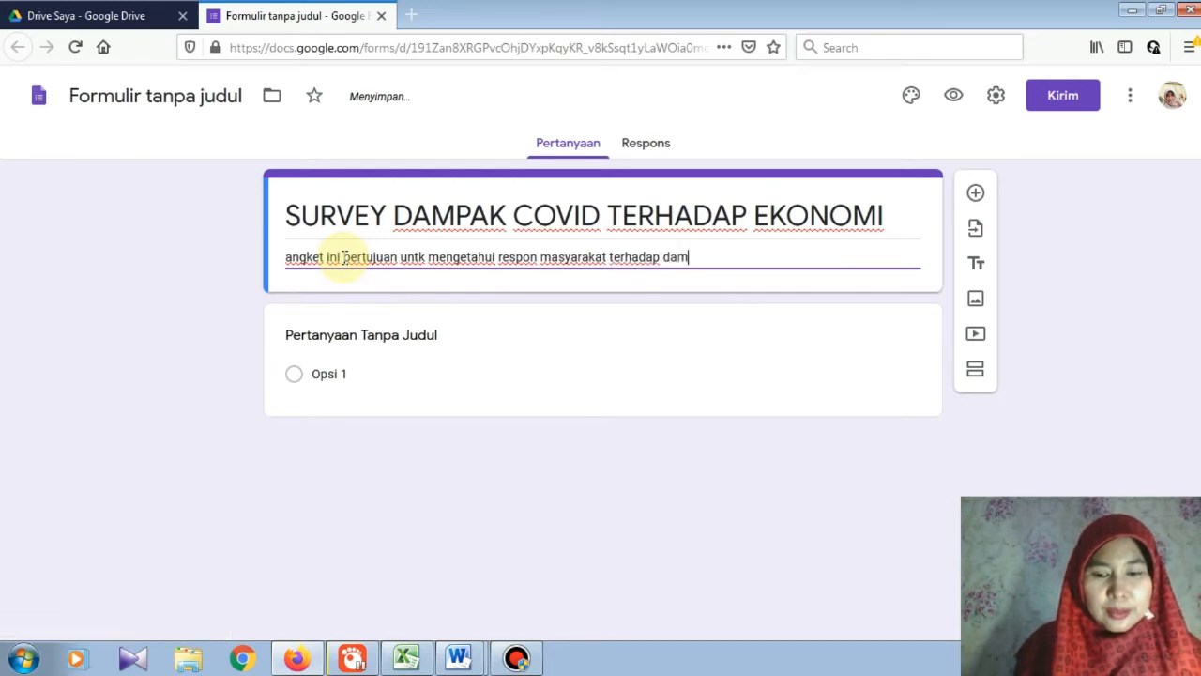
pyautogui.write('pak c')
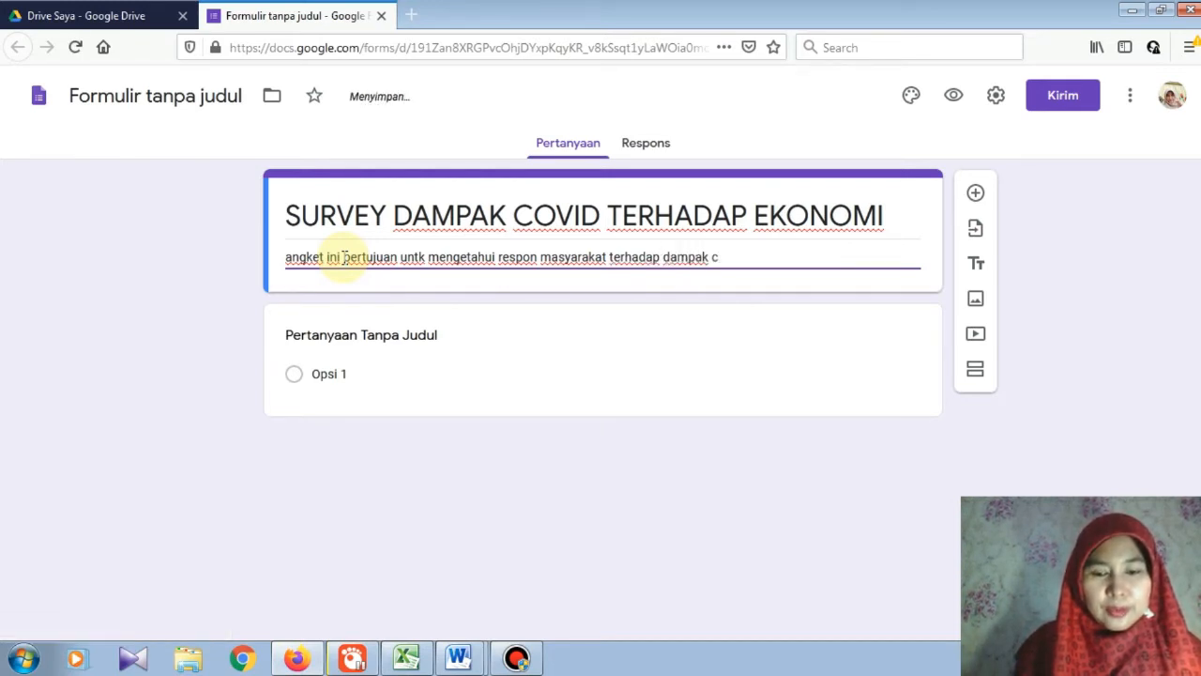
pyautogui.write('ovid')
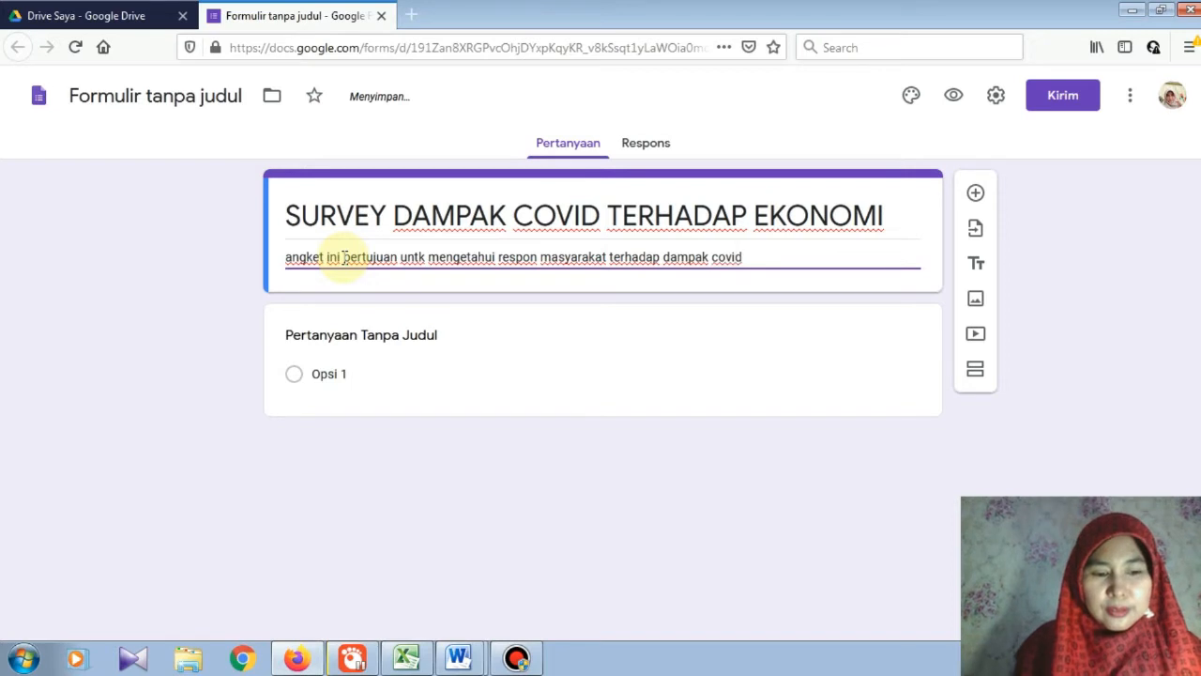
pyautogui.write(' -19')
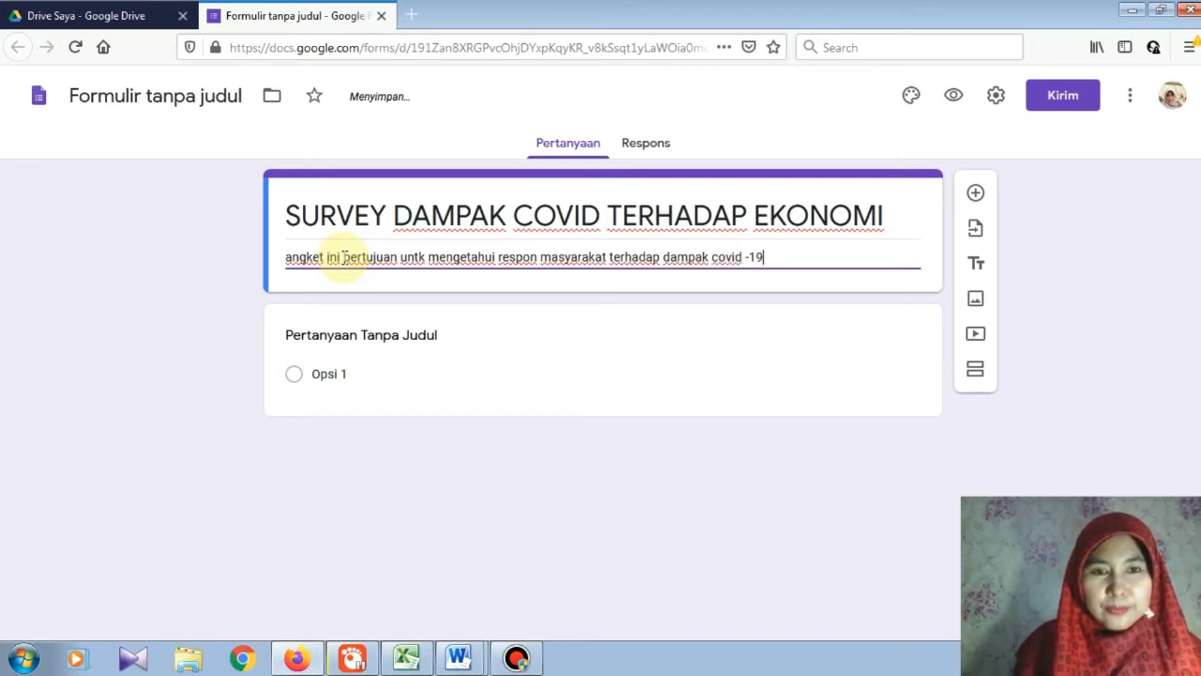
# Step: Extend the form description after "covid -19" with "serhadap ekonomi masyarakat"
pyautogui.write(' ter')
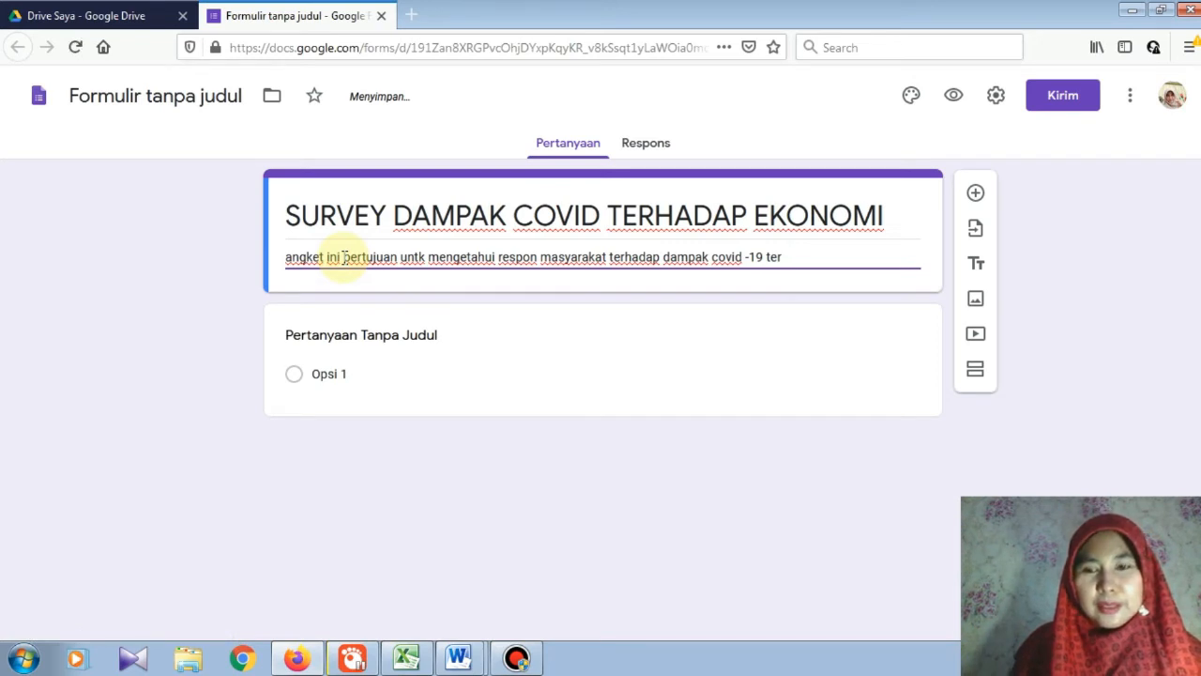
pyautogui.press('BackSpace')
pyautogui.press('BackSpace')
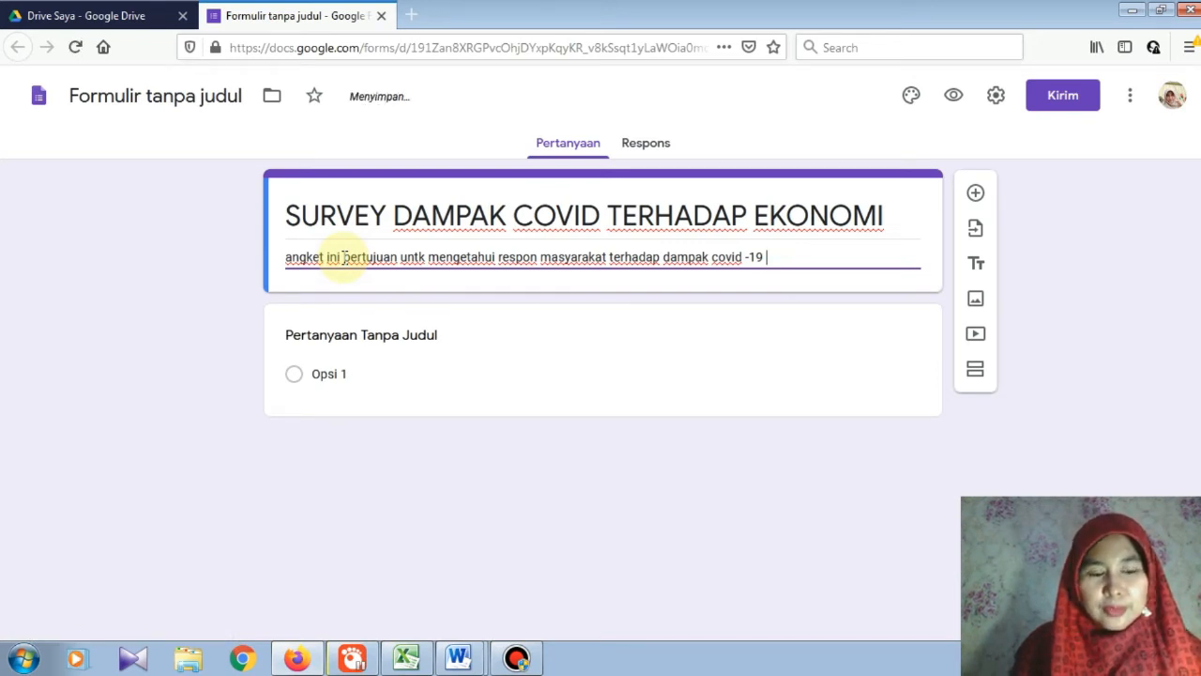
pyautogui.write('setelah')
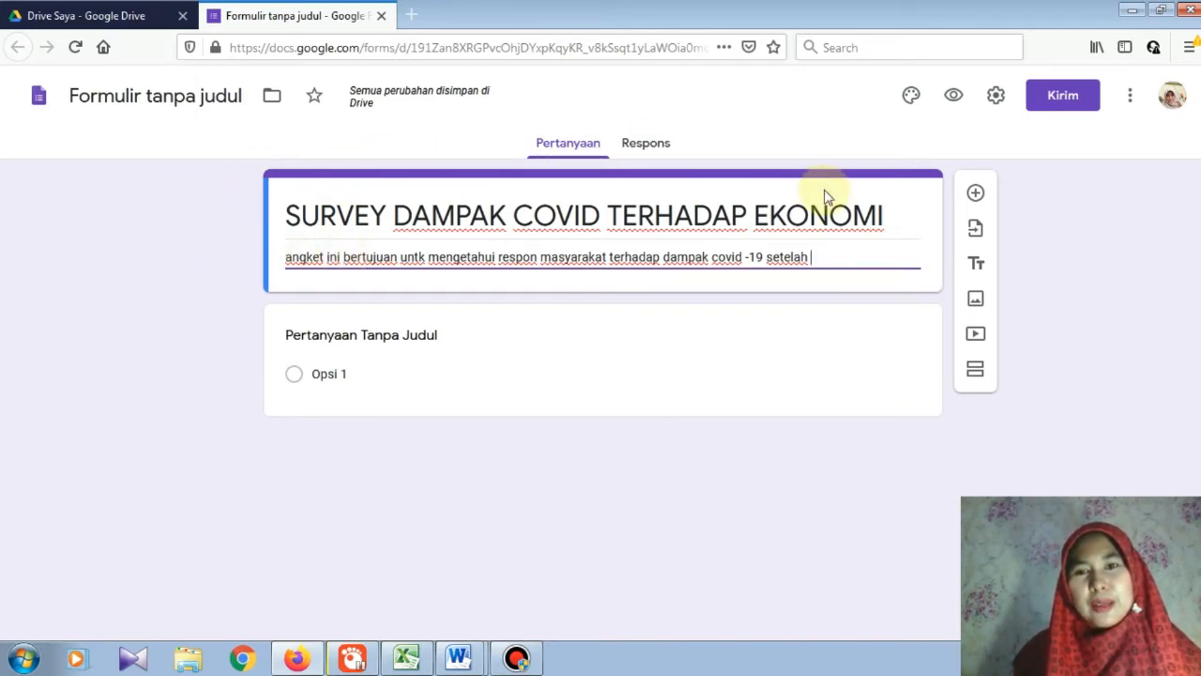
pyautogui.press('BackSpace')
pyautogui.press('BackSpace')
pyautogui.press('BackSpace')
pyautogui.press('BackSpace')
pyautogui.press('BackSpace')
pyautogui.press('BackSpace')
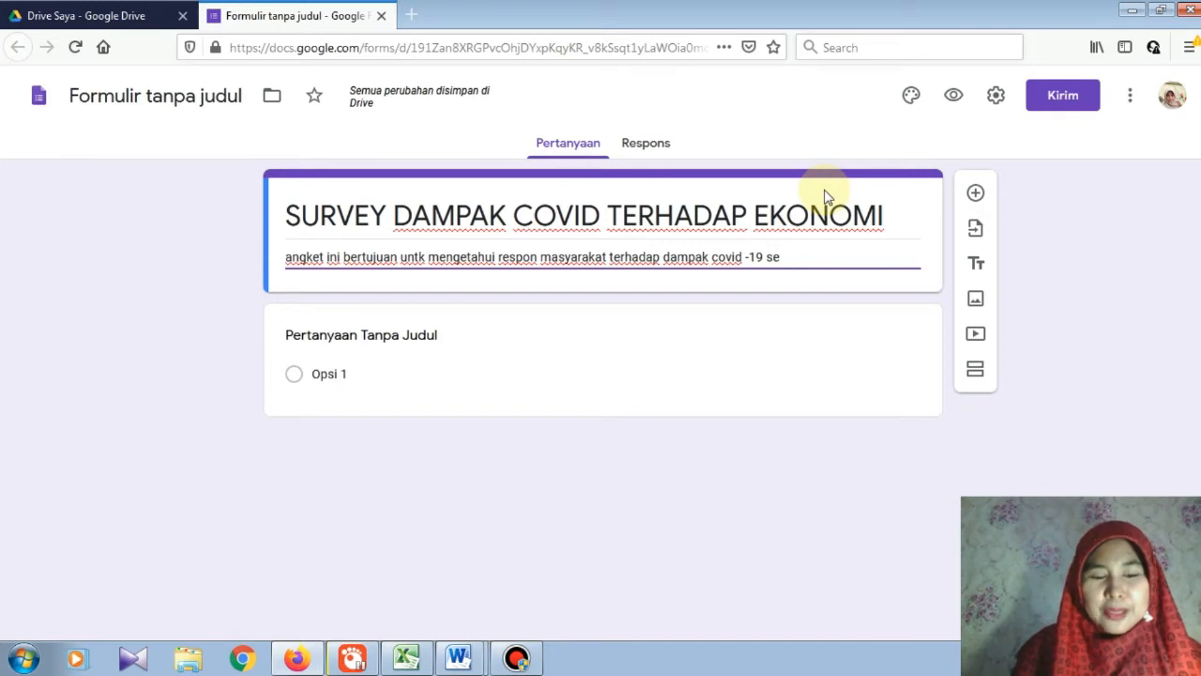
pyautogui.write('rhadap')
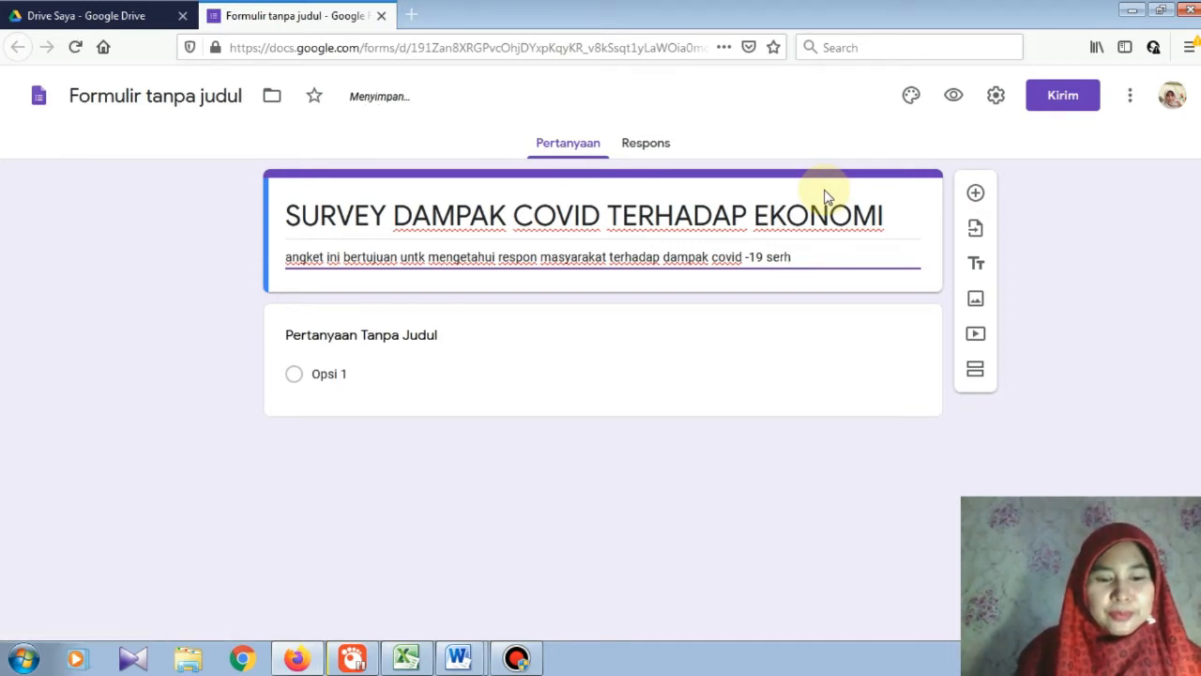
pyautogui.write(' ek')
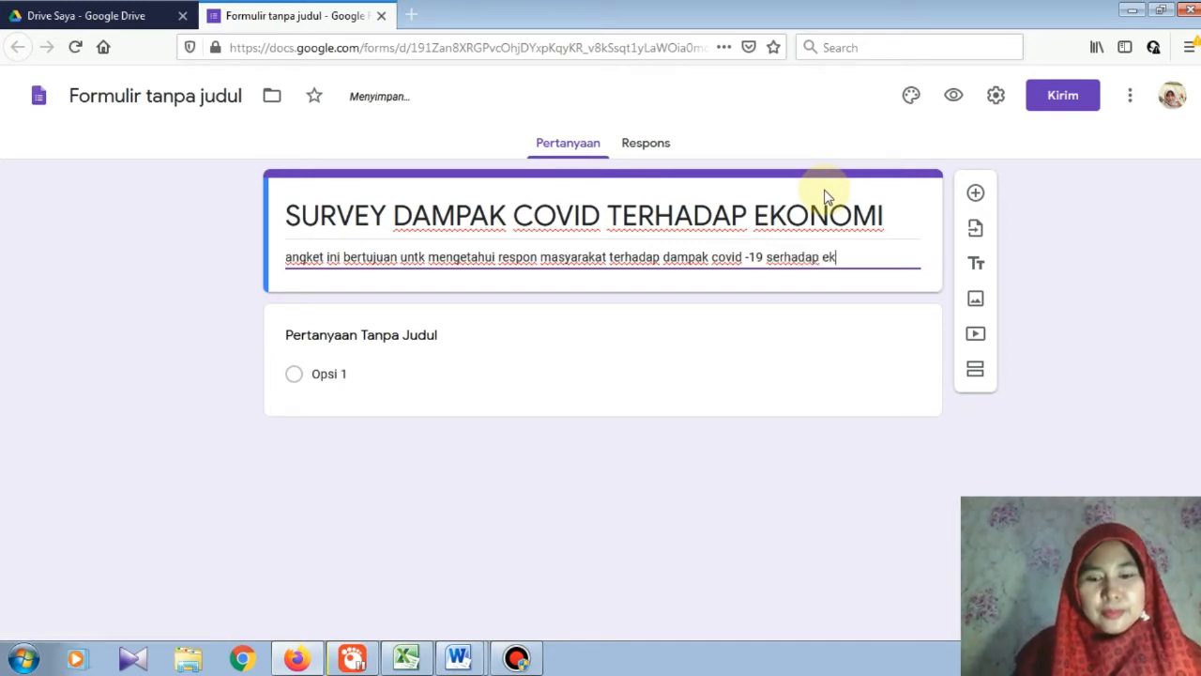
pyautogui.write('onomi mas')
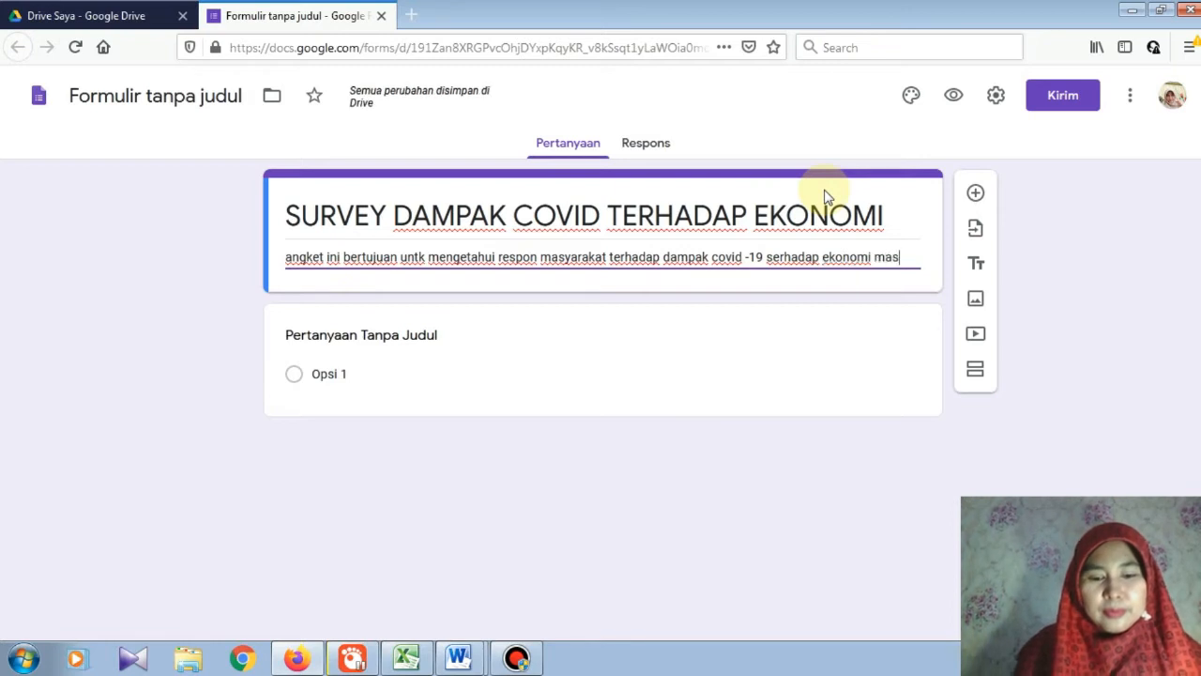
pyautogui.write('yarakat')
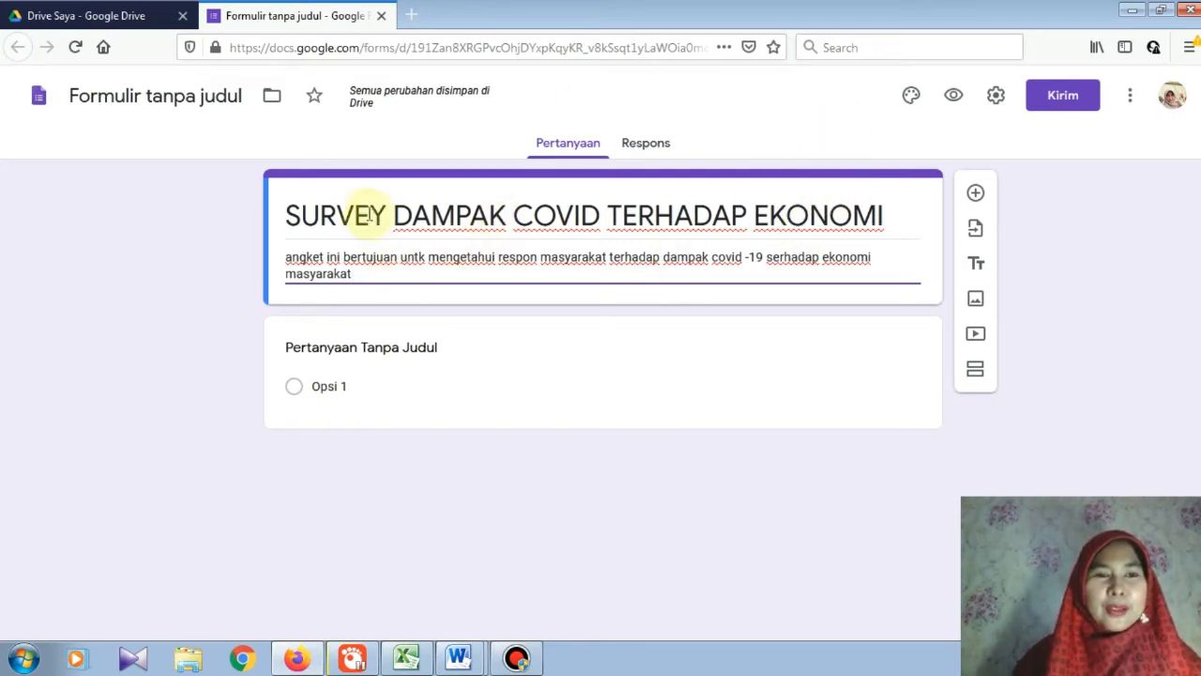
pyautogui.tripleClick(289, 214)
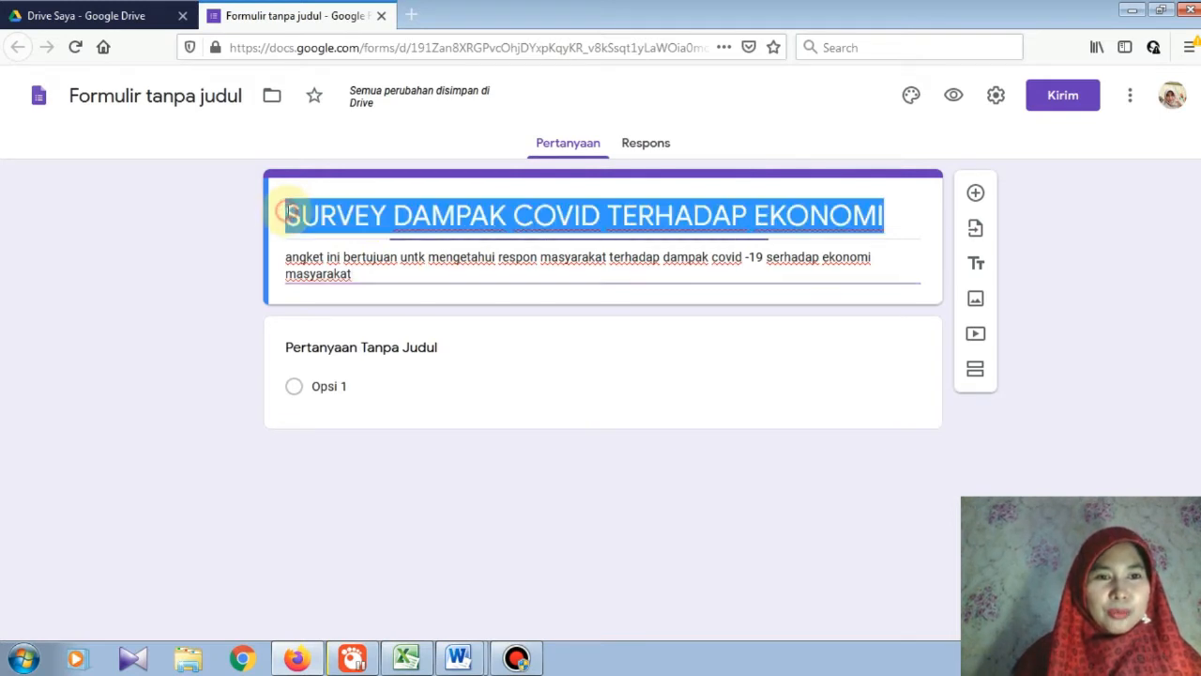
pyautogui.tripleClick(289, 261)
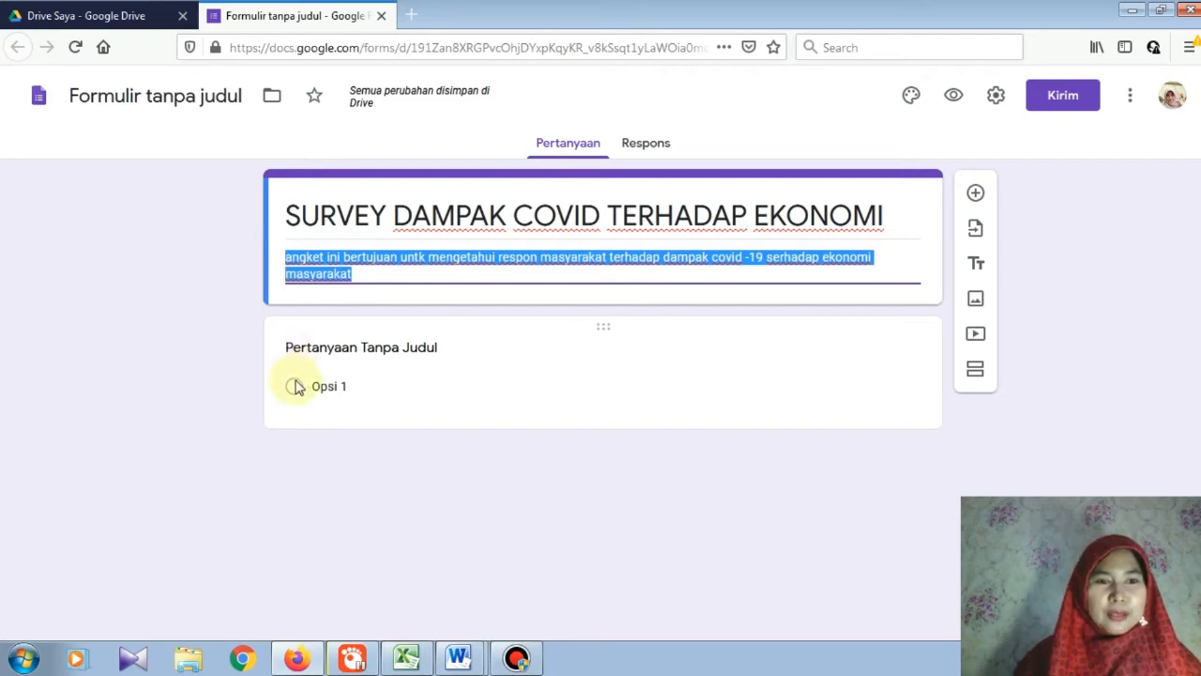
# Step: Replace the first question's placeholder title with "bagaimana dampak covid -19 terhadap pendapatan perbulan"
pyautogui.click(303, 345)
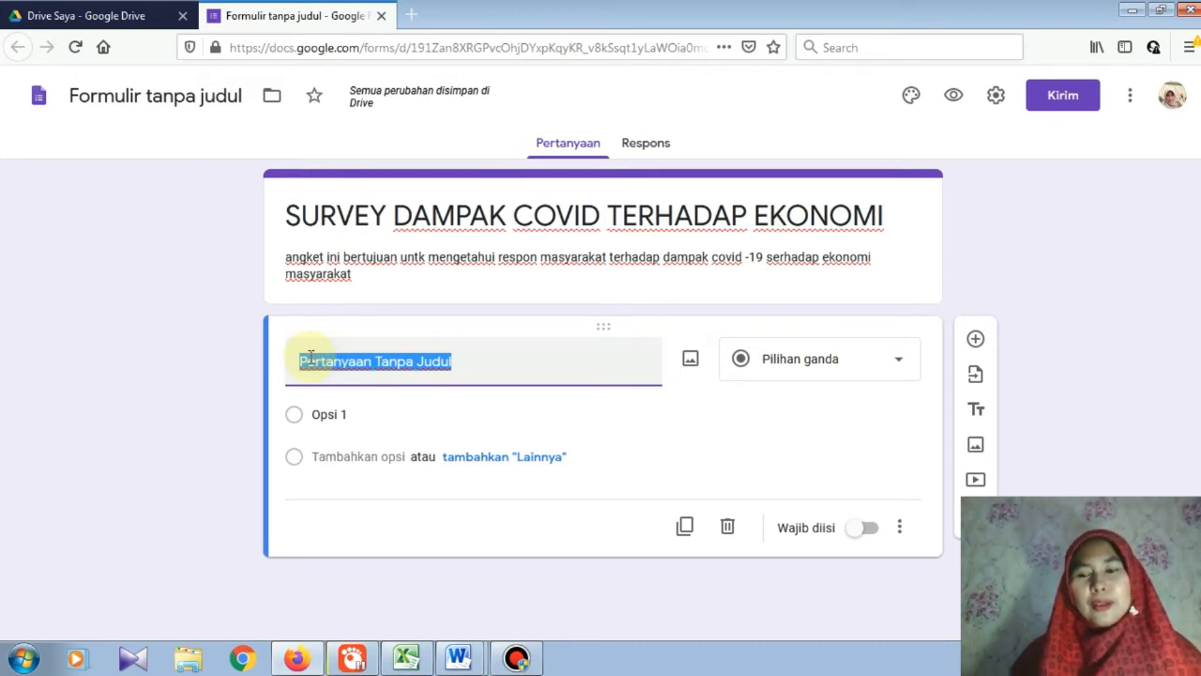
pyautogui.write('b')
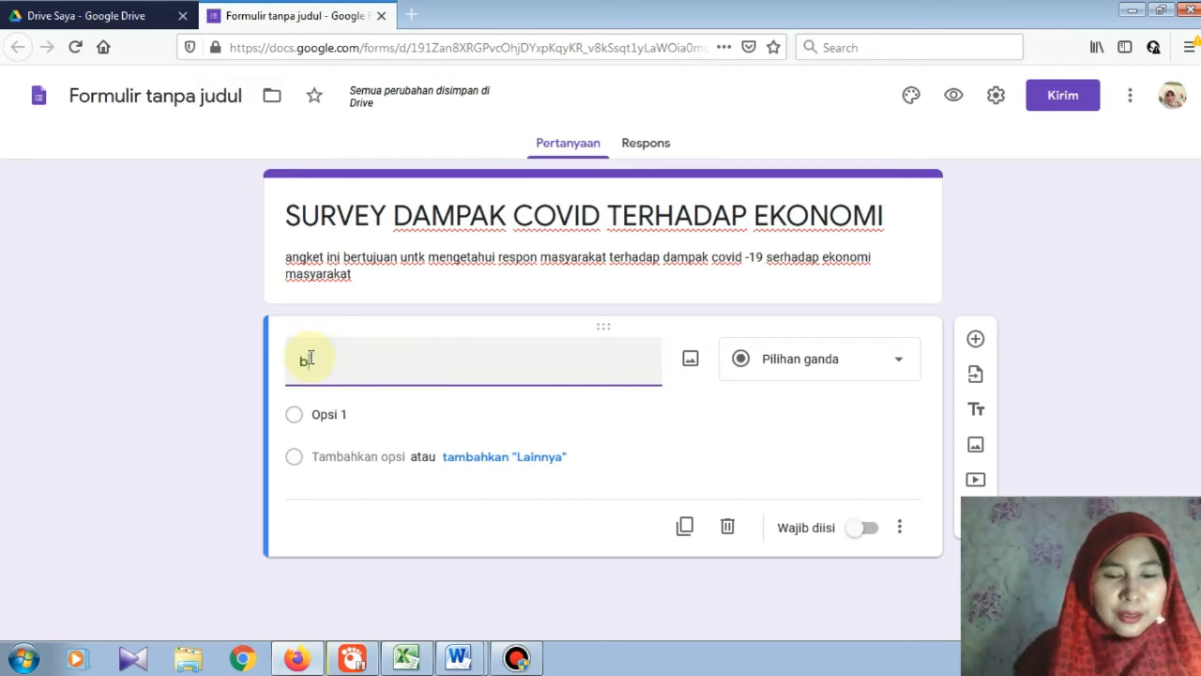
pyautogui.write('agaimana d')
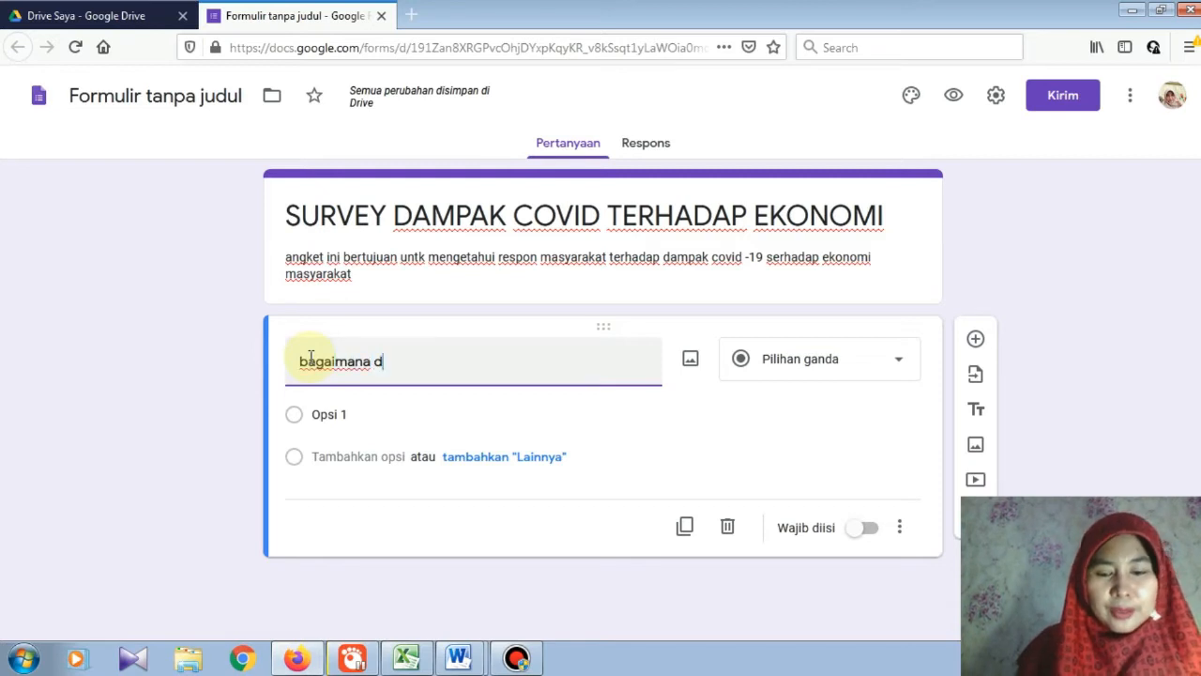
pyautogui.write('ampak ')
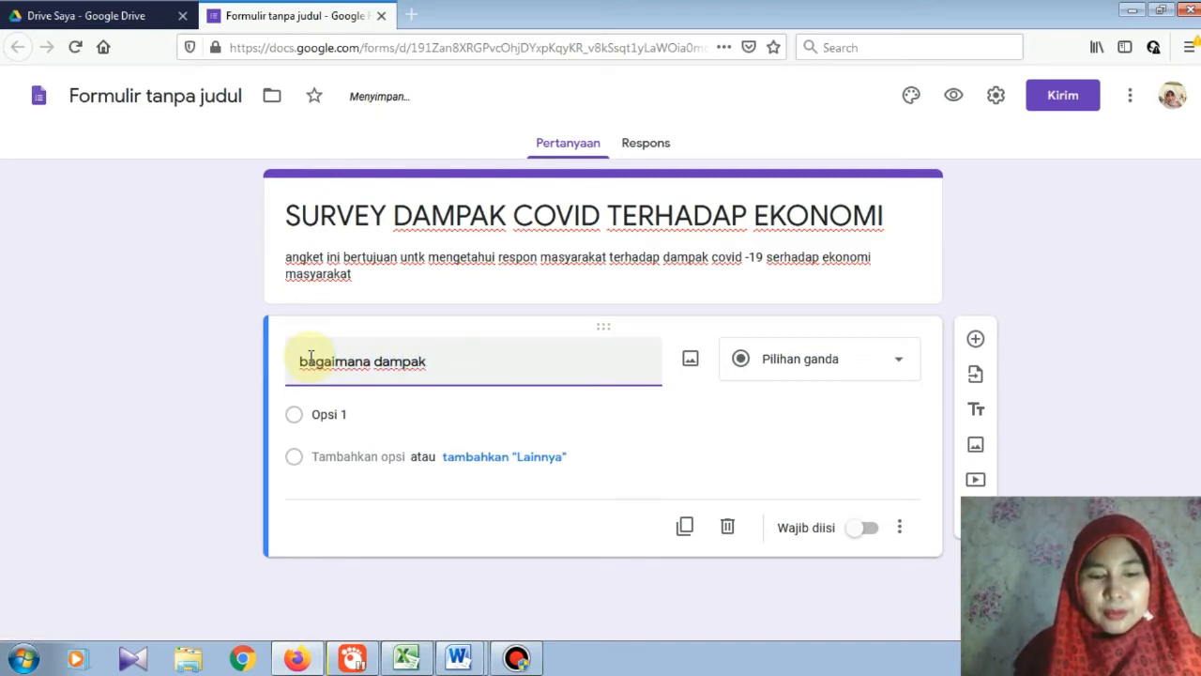
pyautogui.write('covi')
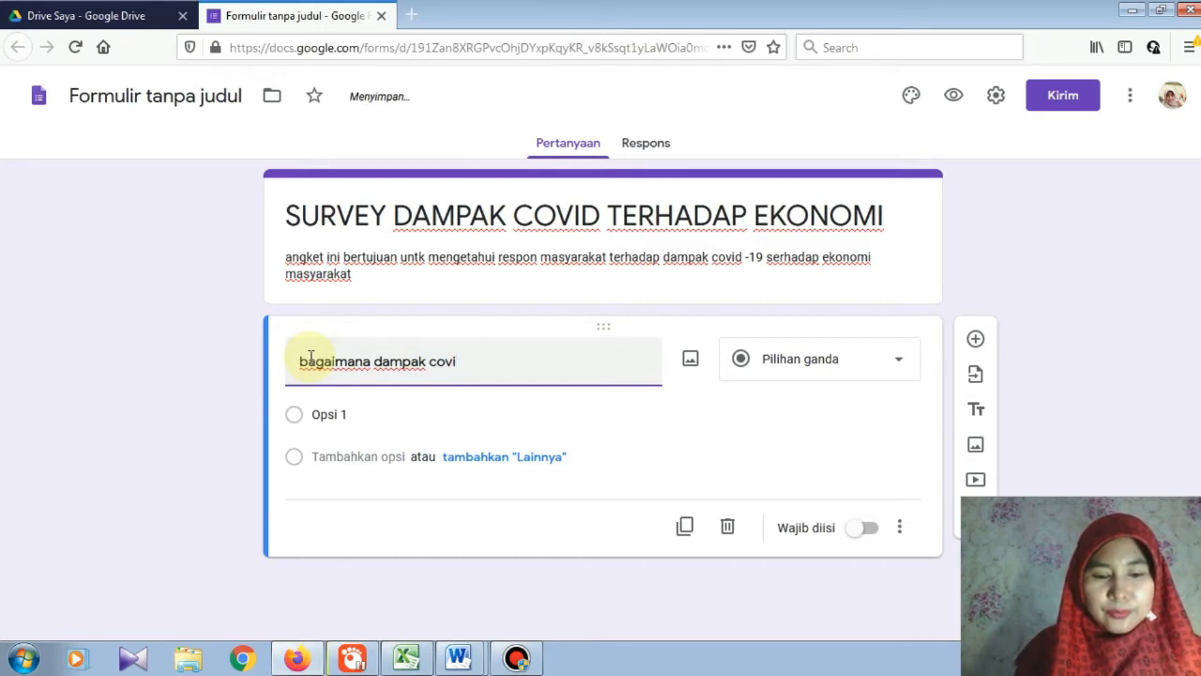
pyautogui.write('d -19')
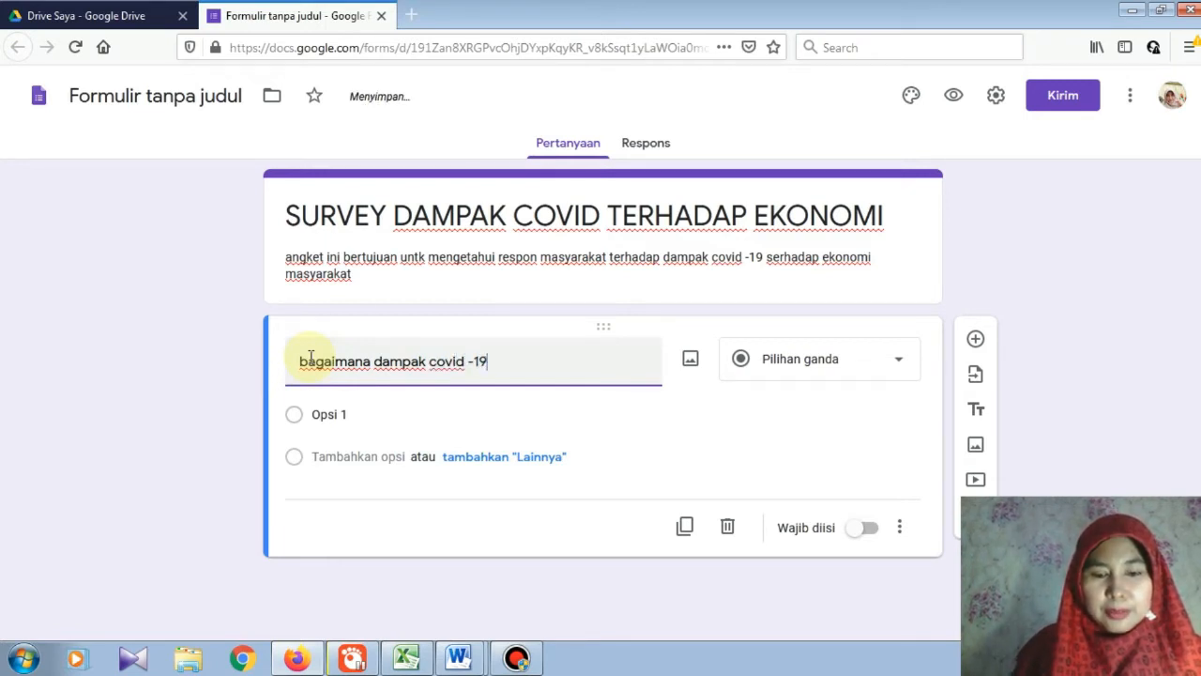
pyautogui.write(' terhadapa')
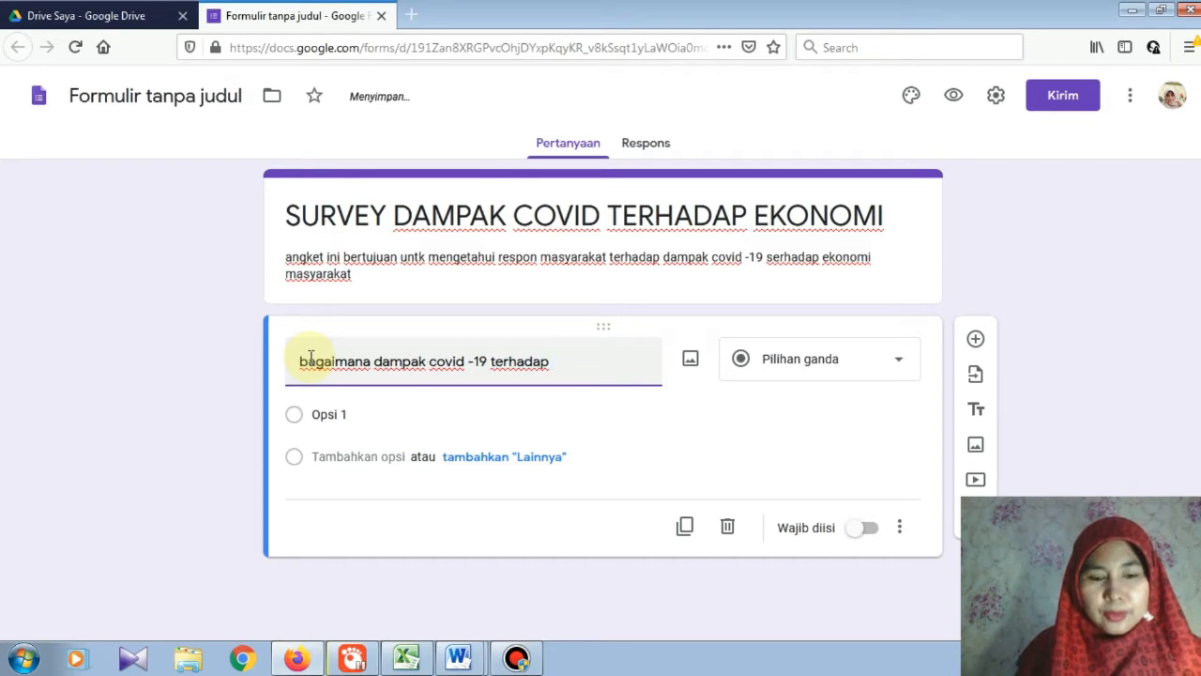
pyautogui.write('penda')
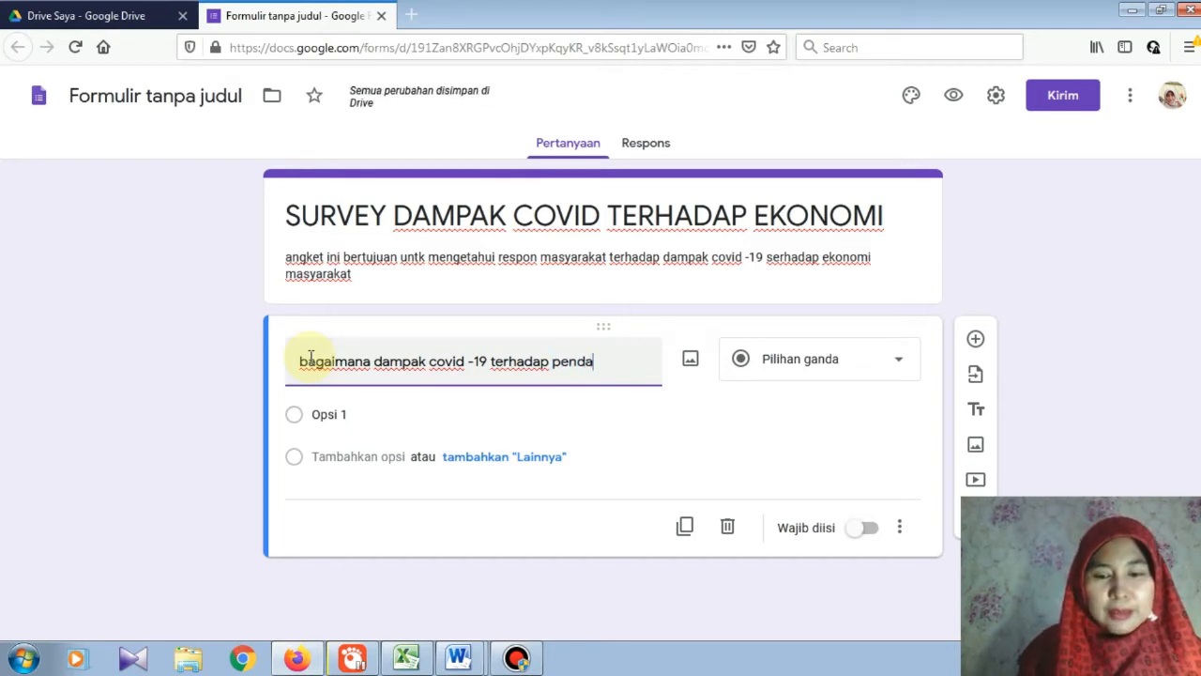
pyautogui.write('patan')
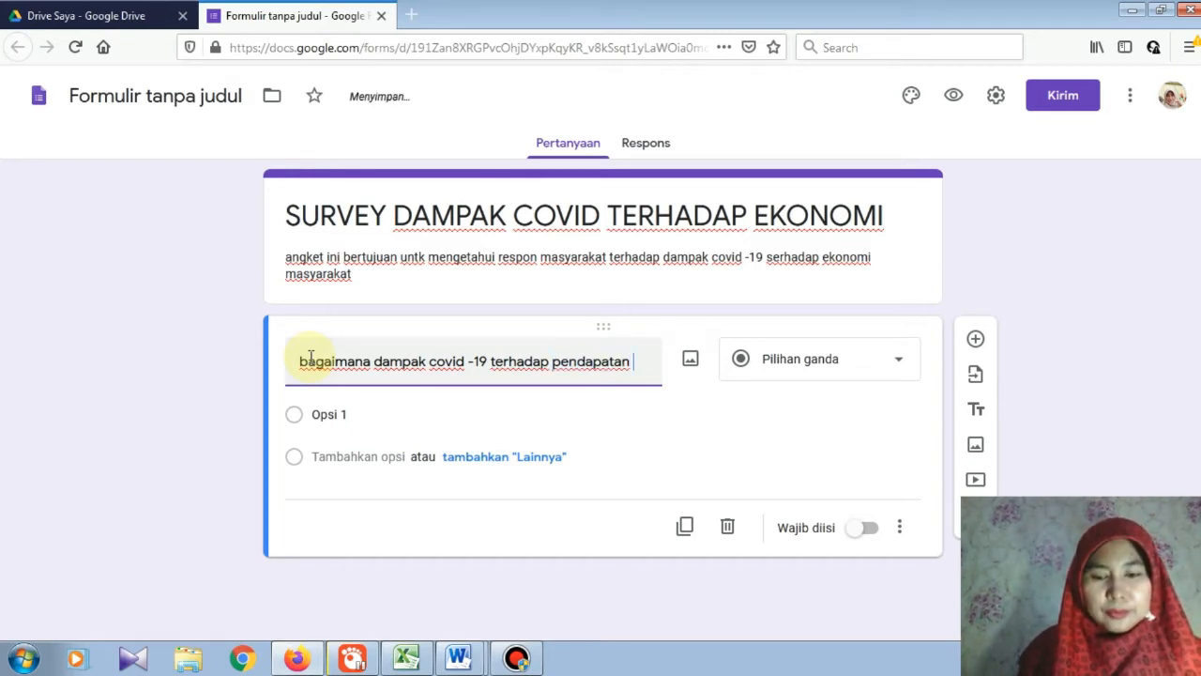
pyautogui.write(' perbulan')
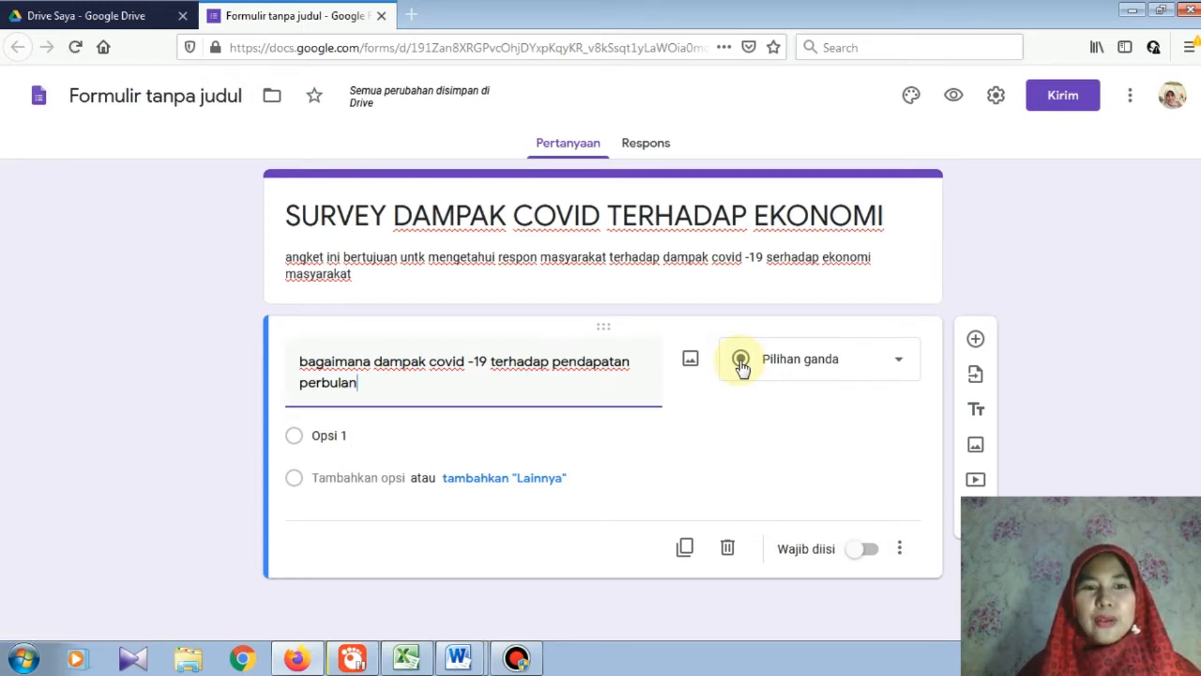
# Step: Change the question type to Kotak Centang and return it to Pilihan ganda
pyautogui.click(899, 366)
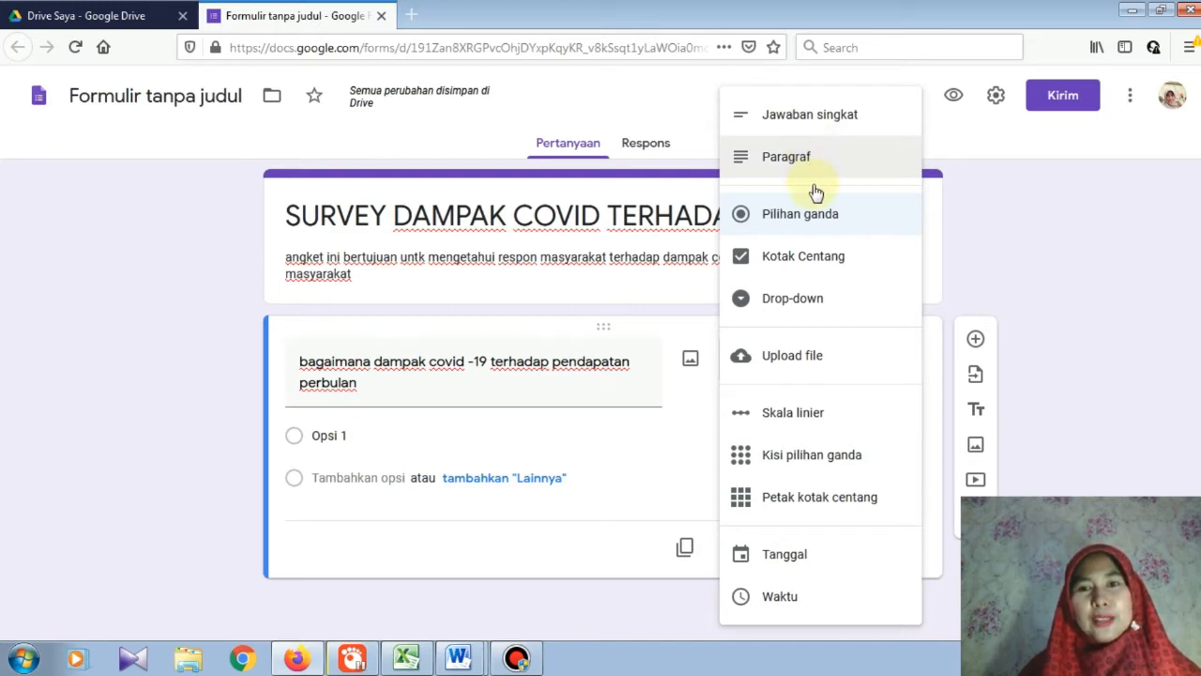
pyautogui.click(807, 263)
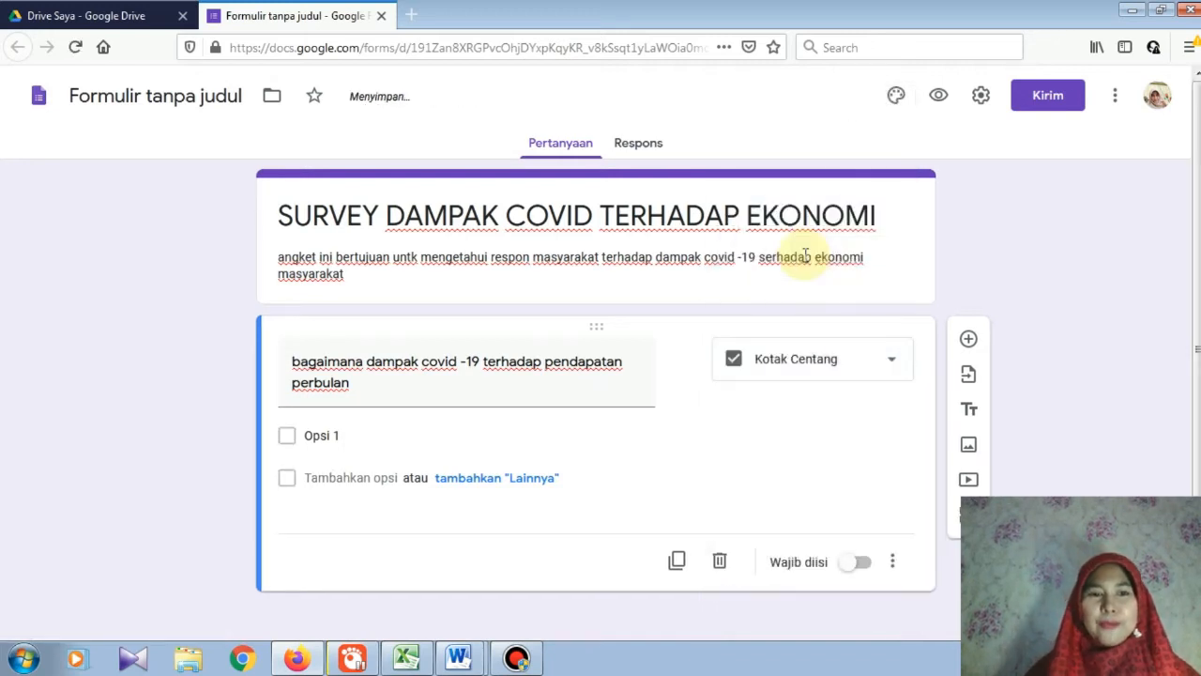
pyautogui.click(892, 363)
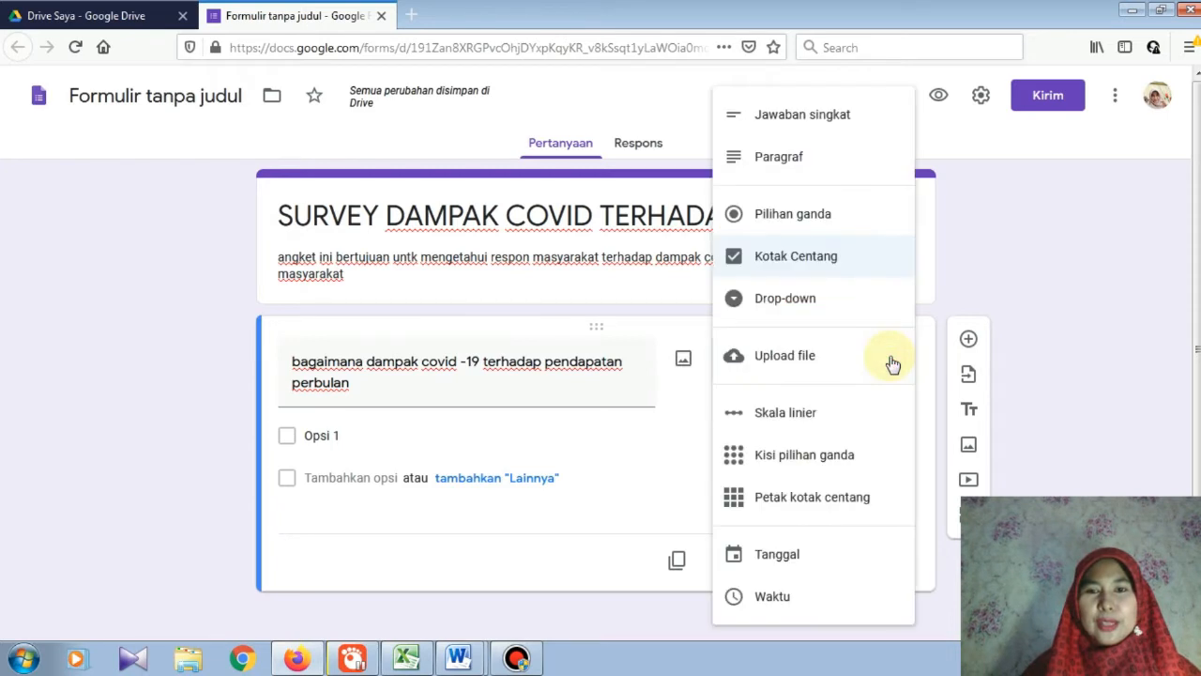
pyautogui.click(780, 213)
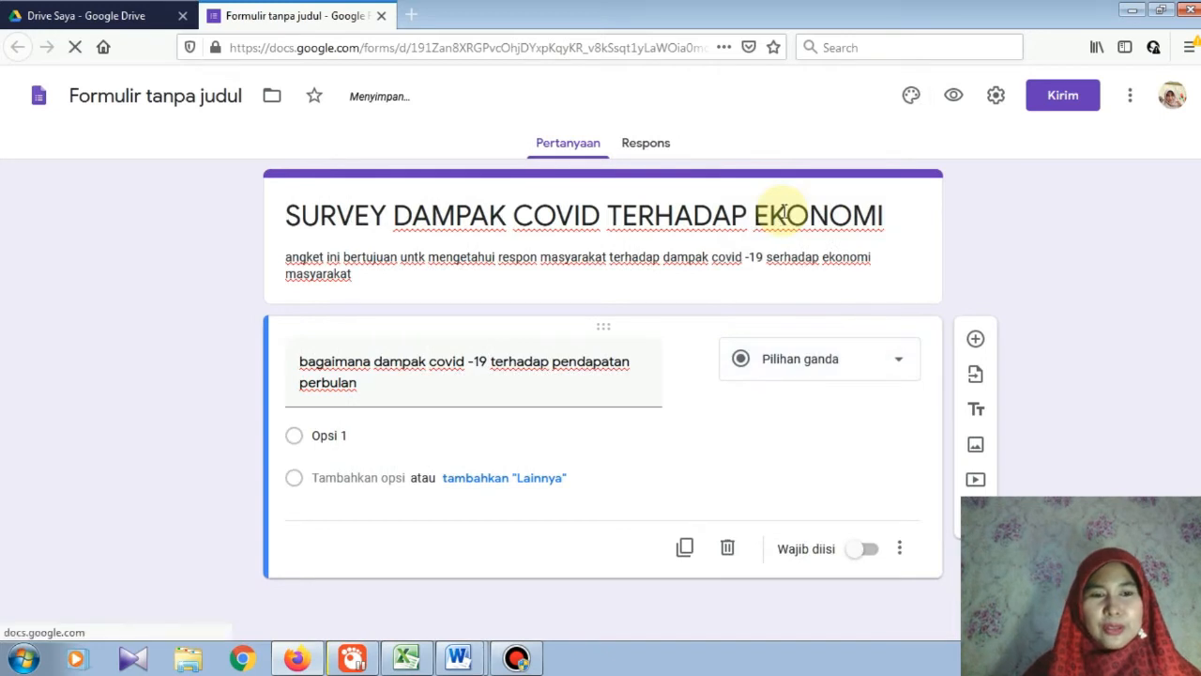
# Step: Enter three answer options for the question: "menurun", "meningkat" and "biasa saja"
pyautogui.click(329, 436)
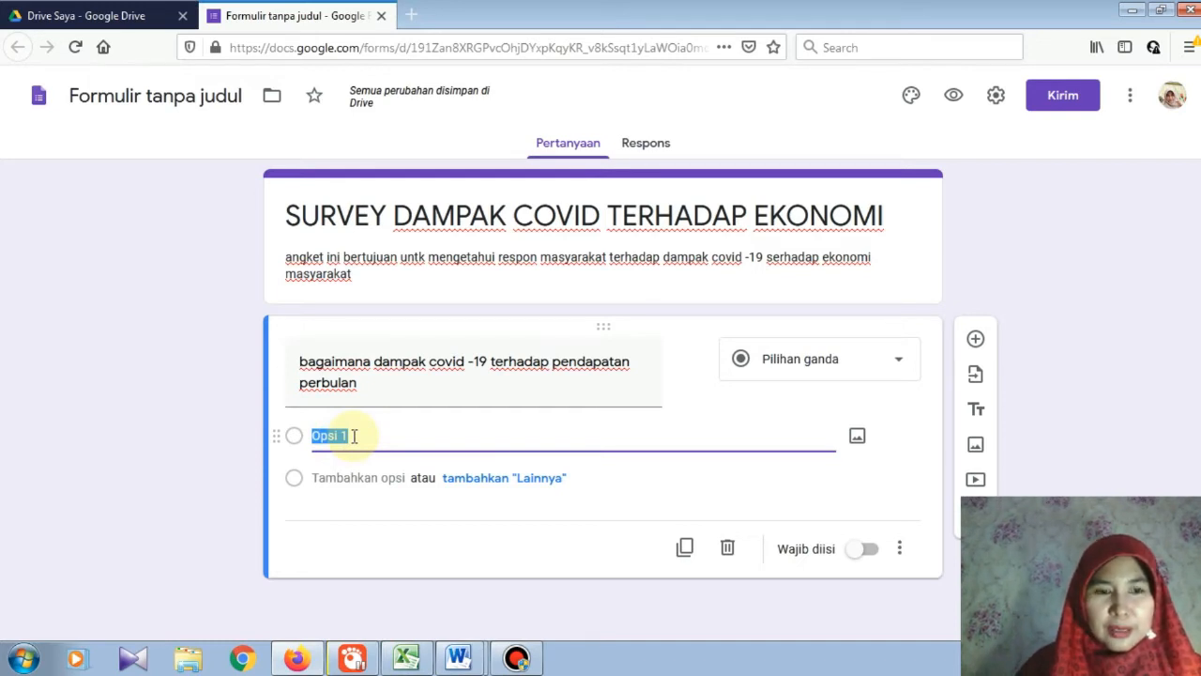
pyautogui.write('menurun')
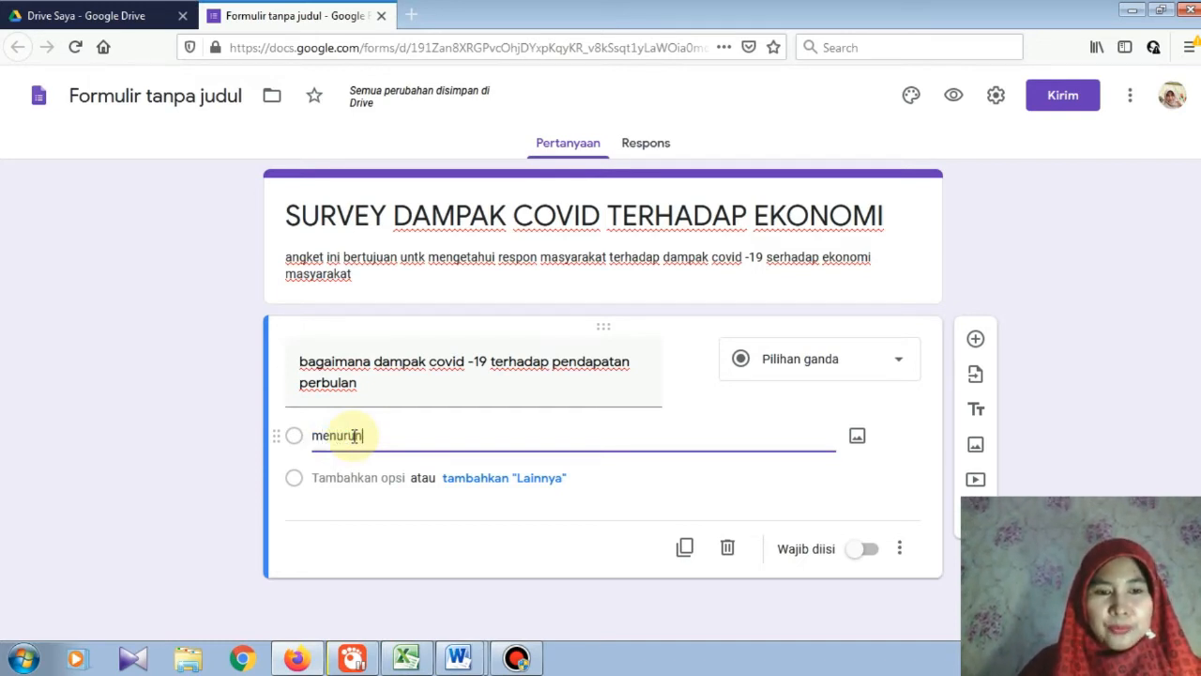
pyautogui.click(328, 476)
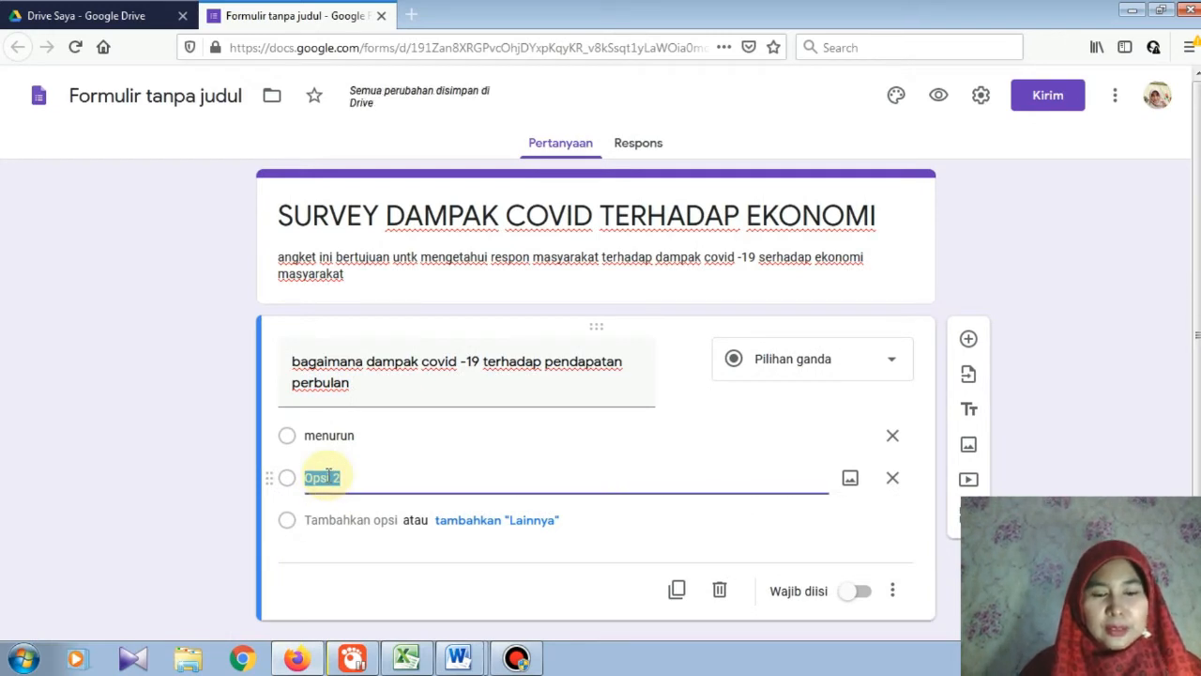
pyautogui.write('meningkat')
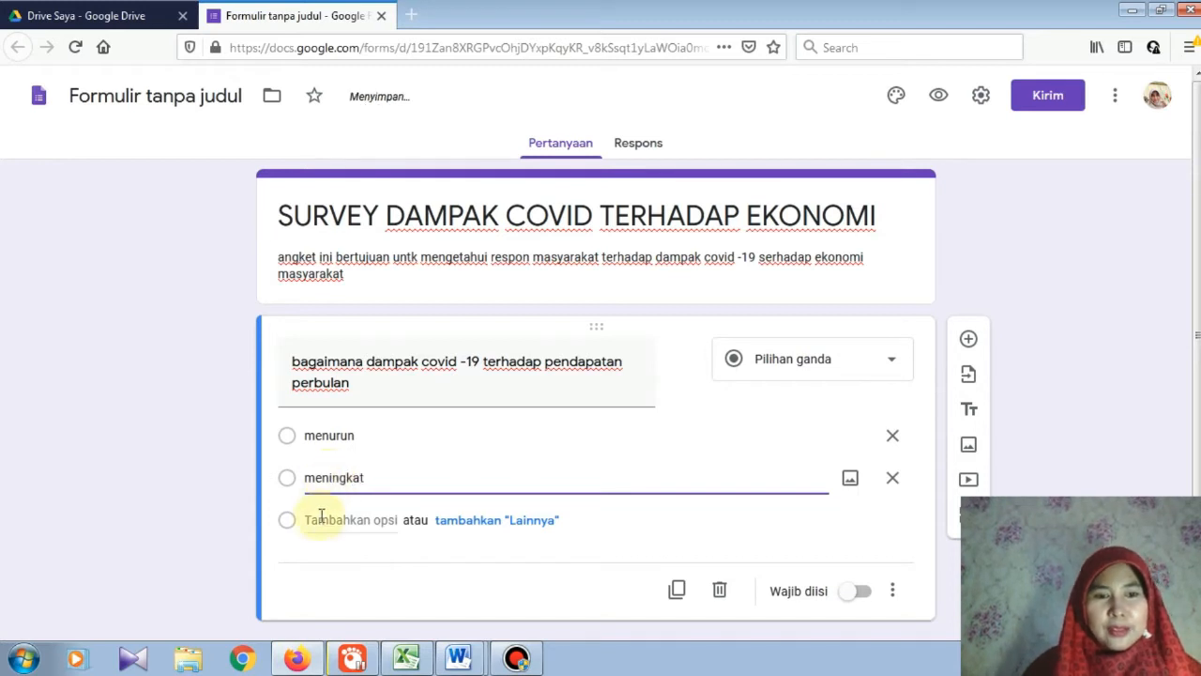
pyautogui.click(317, 521)
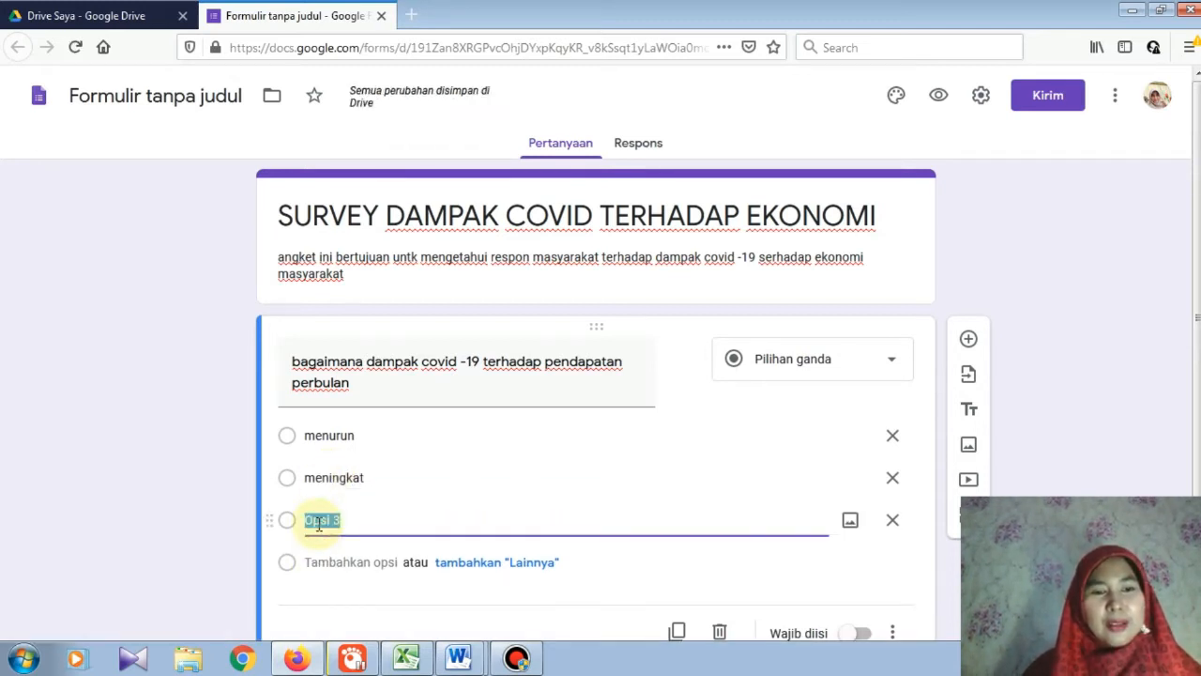
pyautogui.write('biasa')
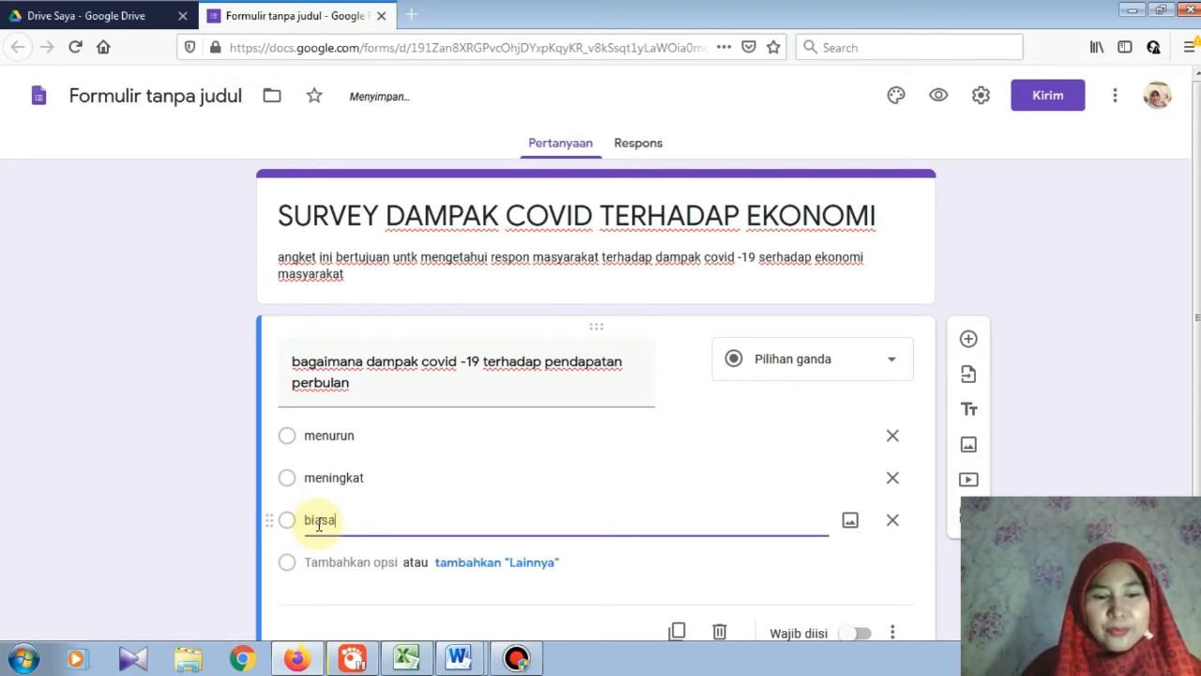
pyautogui.write(' saja')
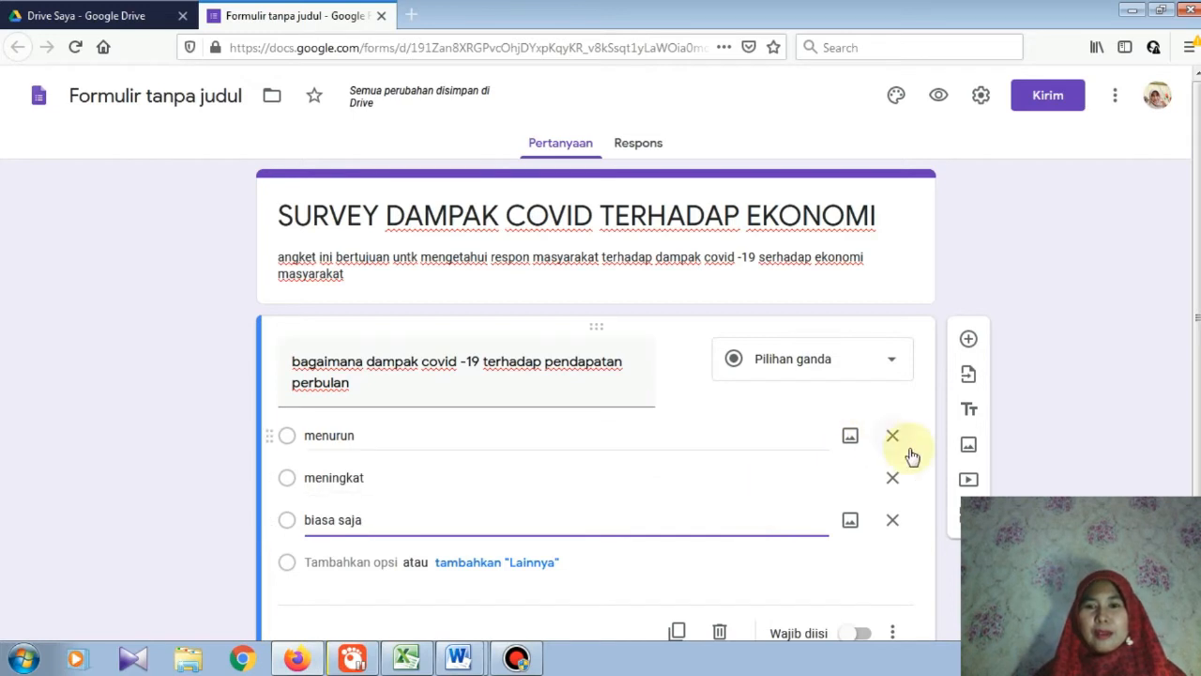
# Step: Make the monthly income question mandatory by enabling Wajib diisi
pyautogui.moveTo(1198, 286); pyautogui.dragTo(1198, 364)
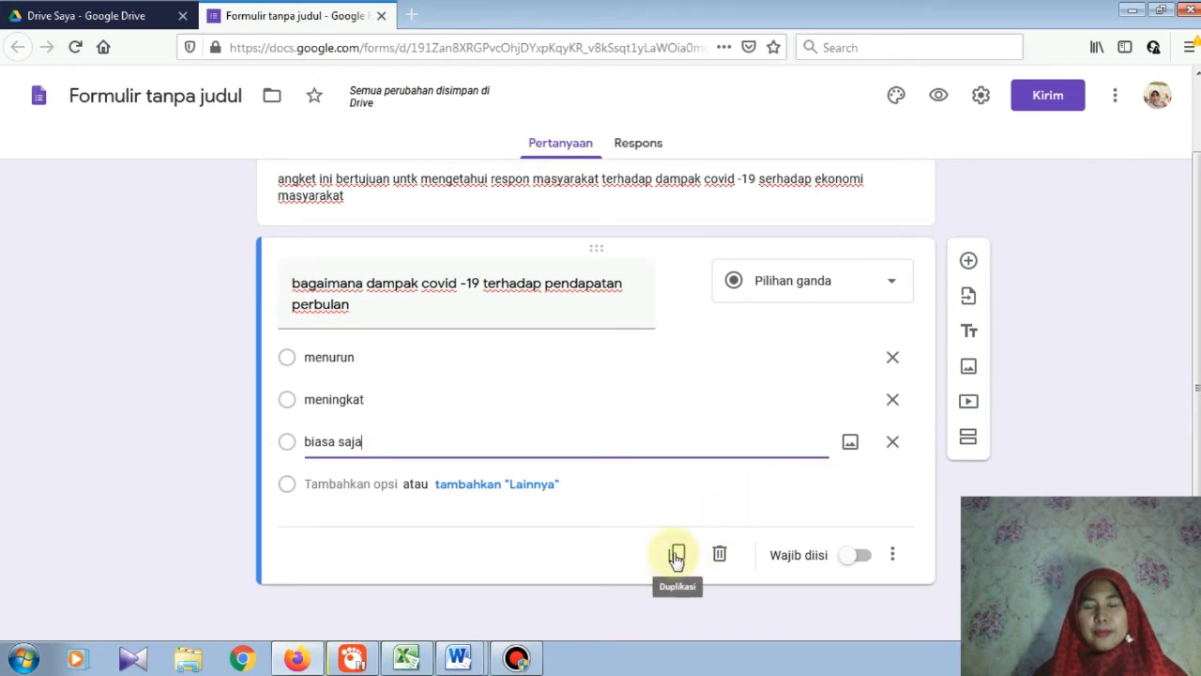
pyautogui.click(863, 557)
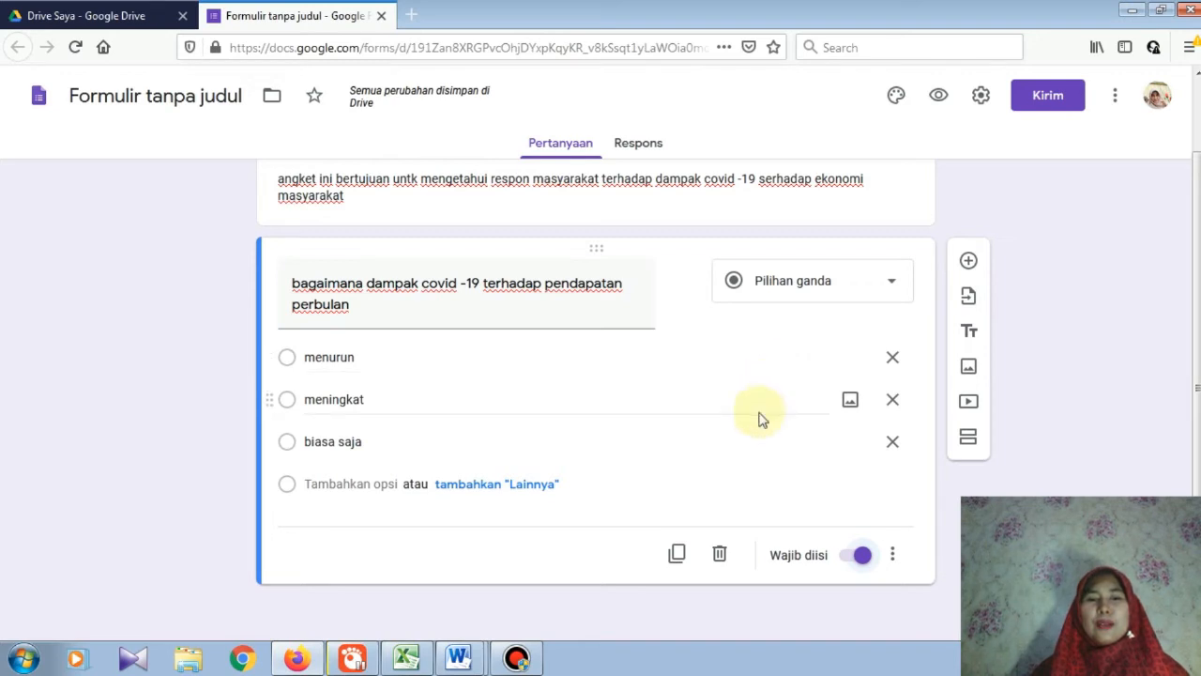
pyautogui.click(288, 361)
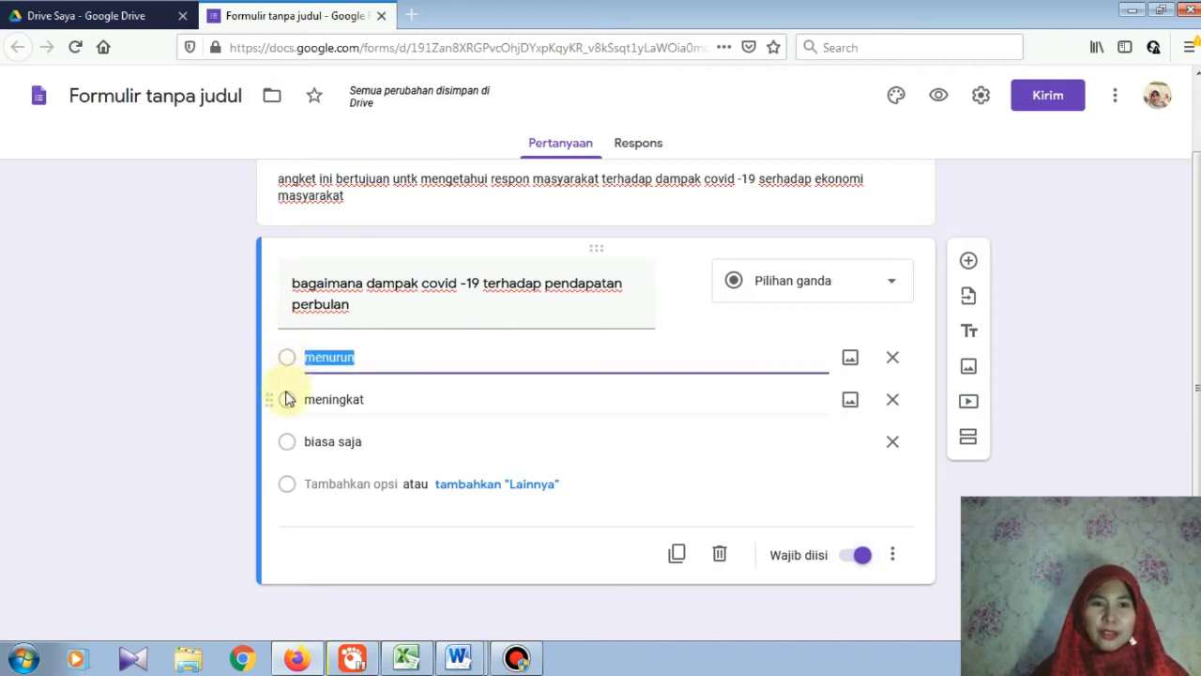
pyautogui.click(287, 401)
pyautogui.click(287, 442)
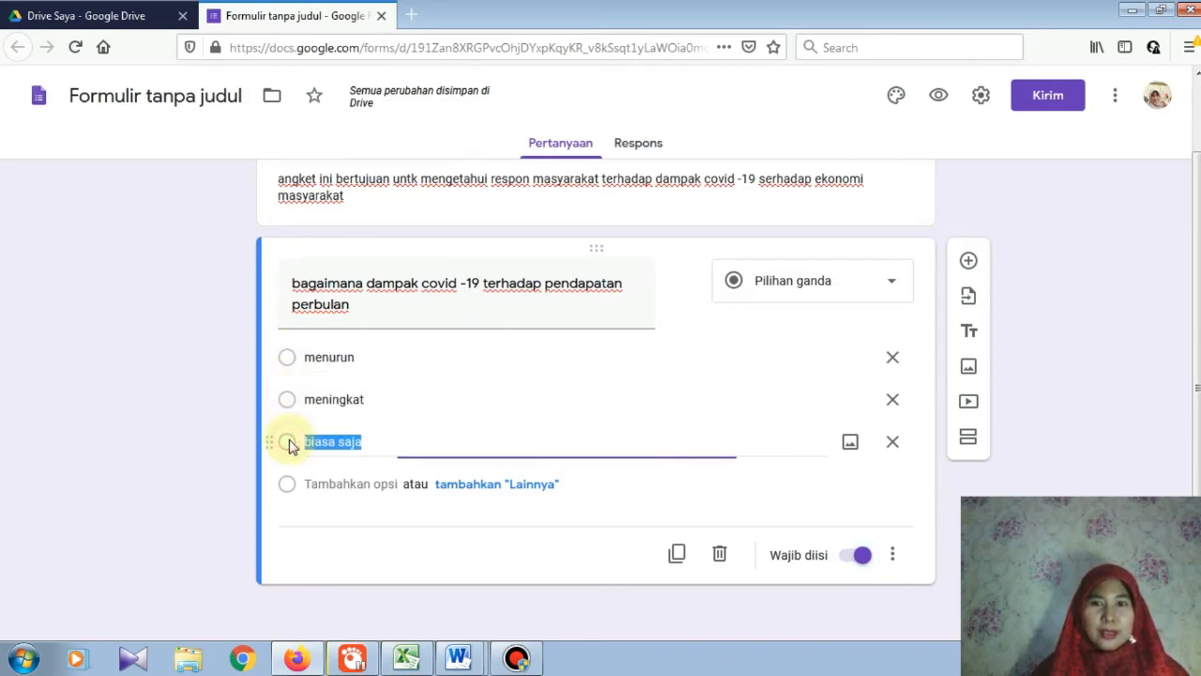
# Step: Add a second question below the monthly income question and begin its title with "2."
pyautogui.click(528, 398)
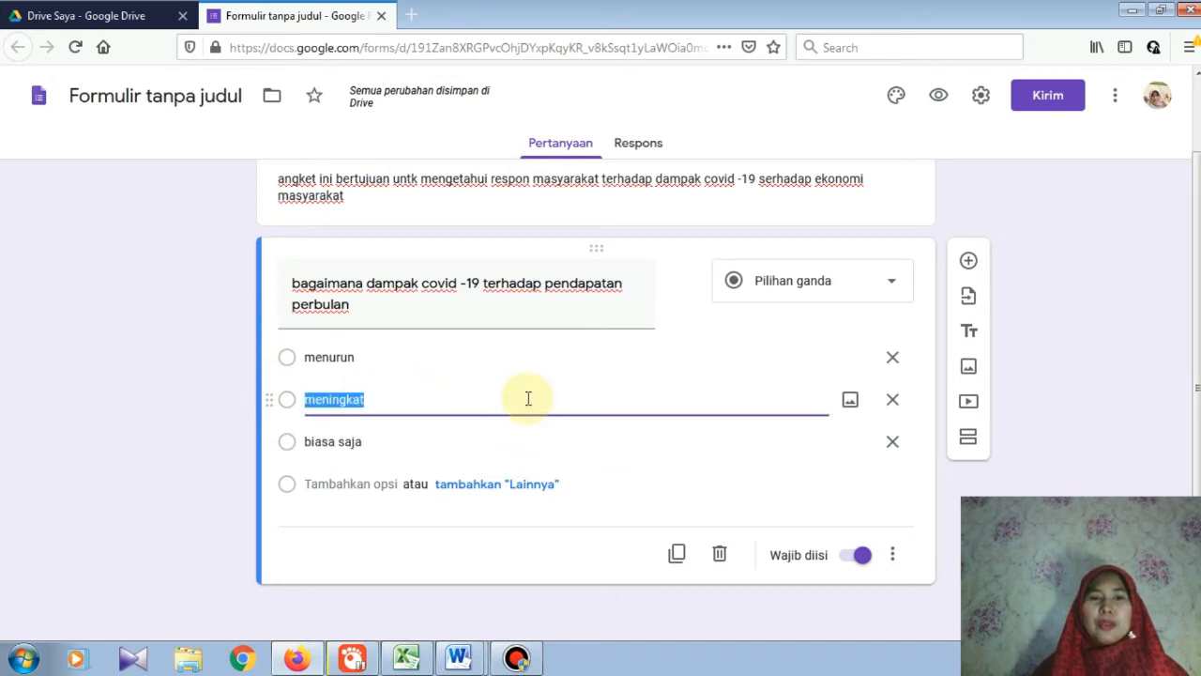
pyautogui.click(968, 263)
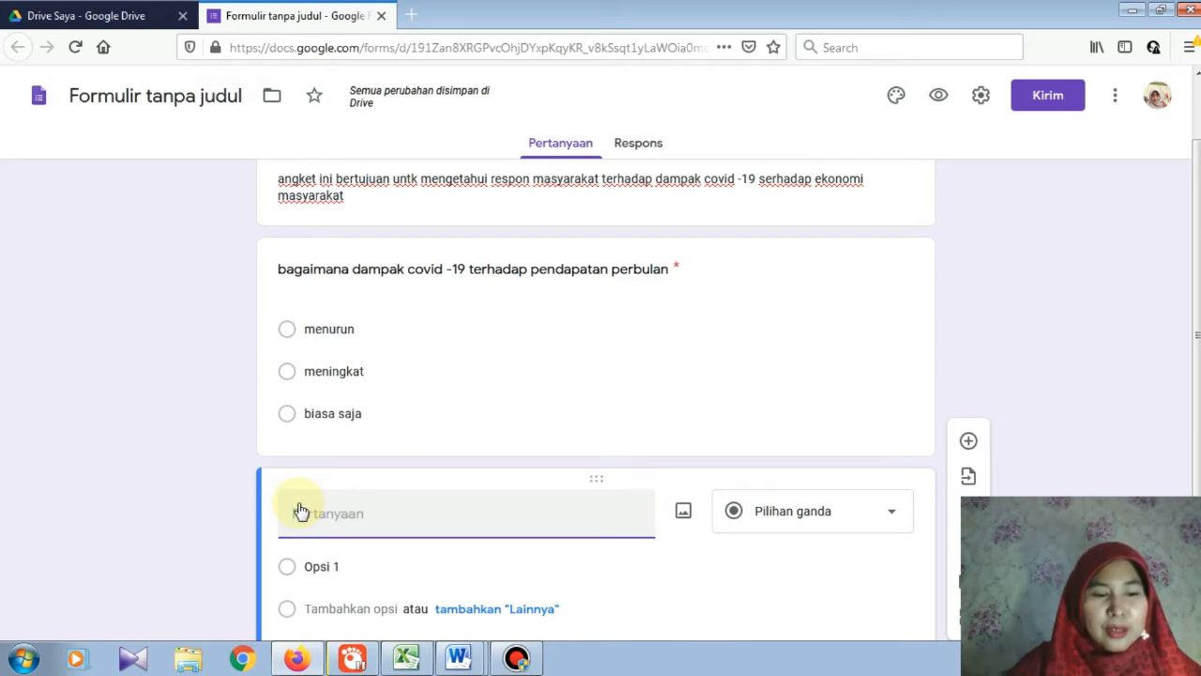
pyautogui.write('a')
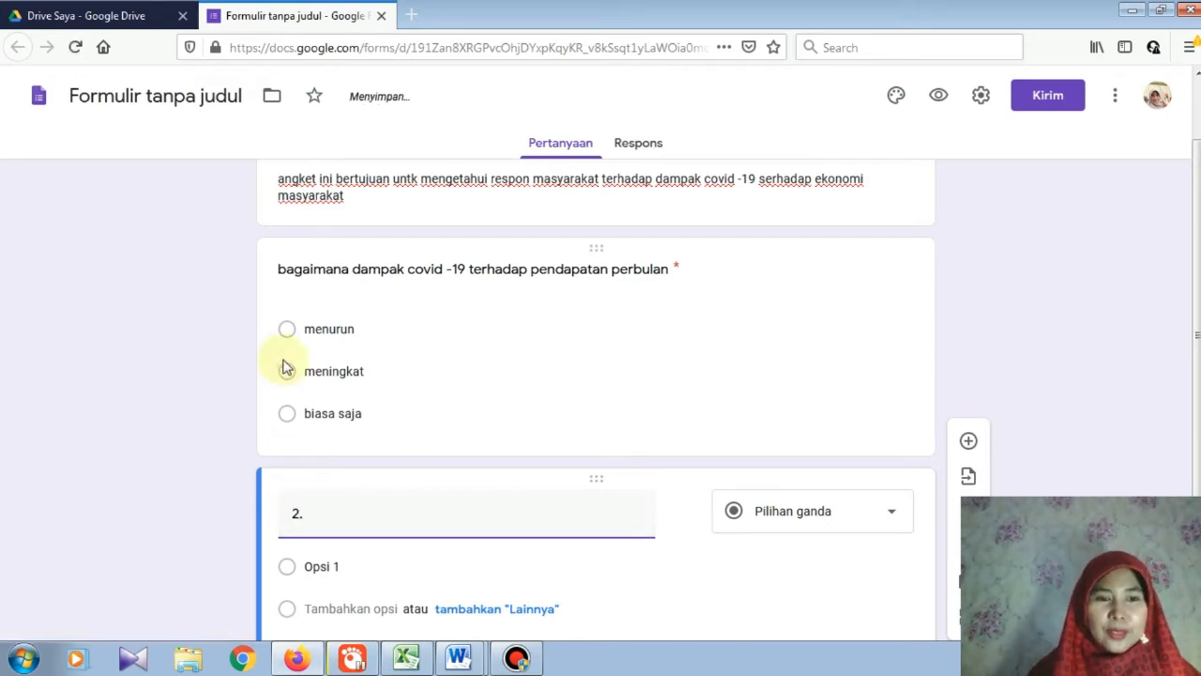
pyautogui.click(276, 272)
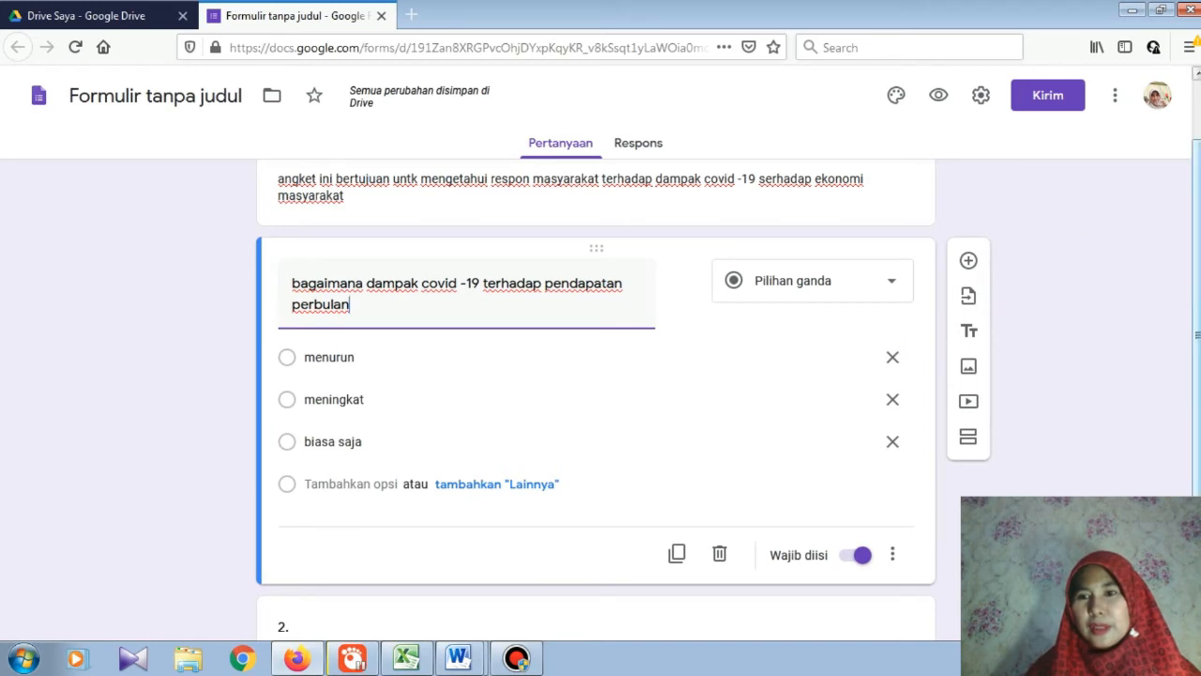
pyautogui.scroll(-3, 1196, 366)
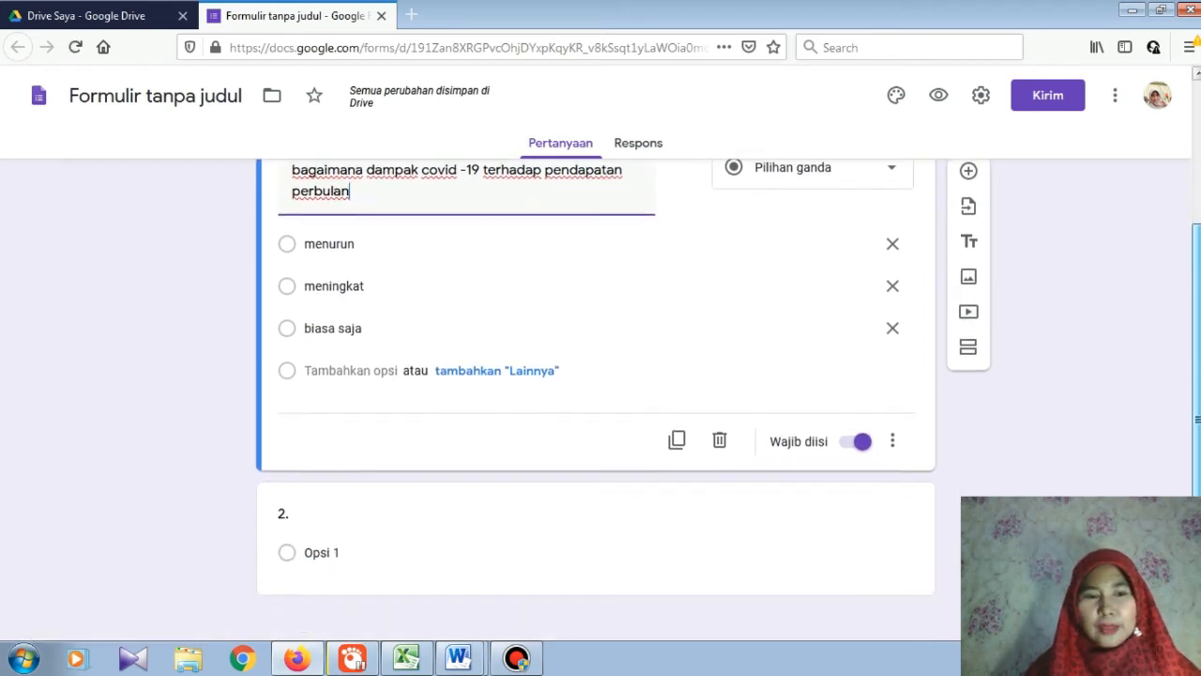
# Step: Complete the second question's title as "2. Apa usaha yang dilakukan untuk pemulihan ekonomi saudara?" with Paragraf as its answer type
pyautogui.click(297, 507)
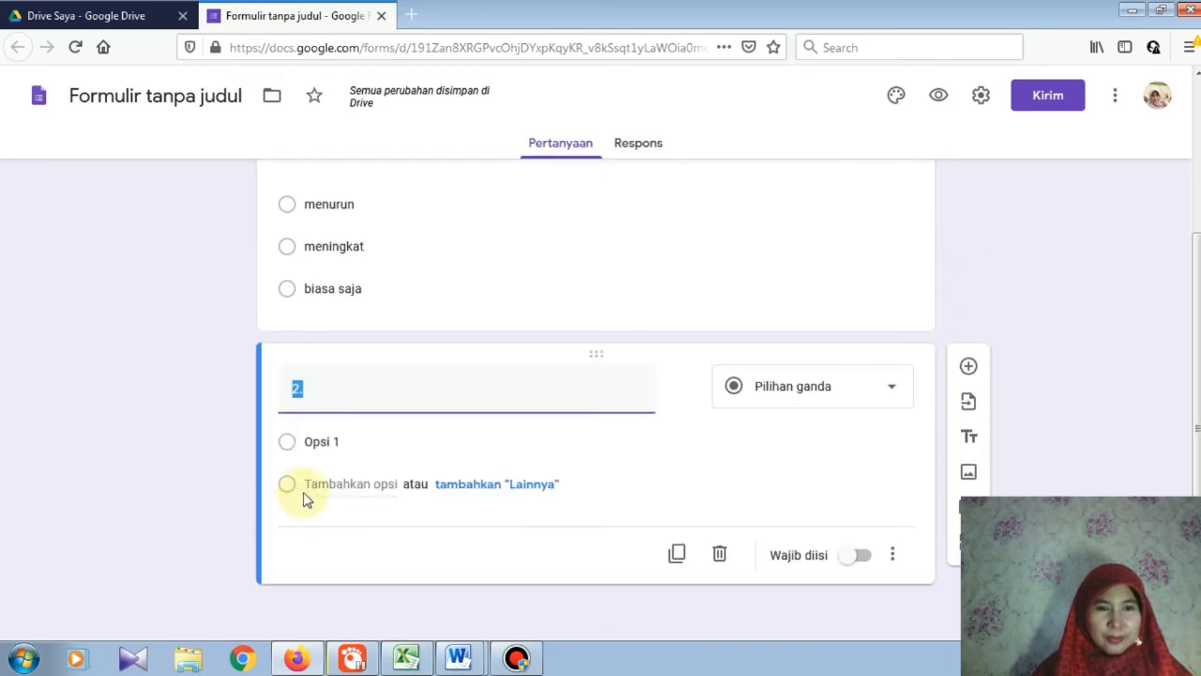
pyautogui.click(320, 385)
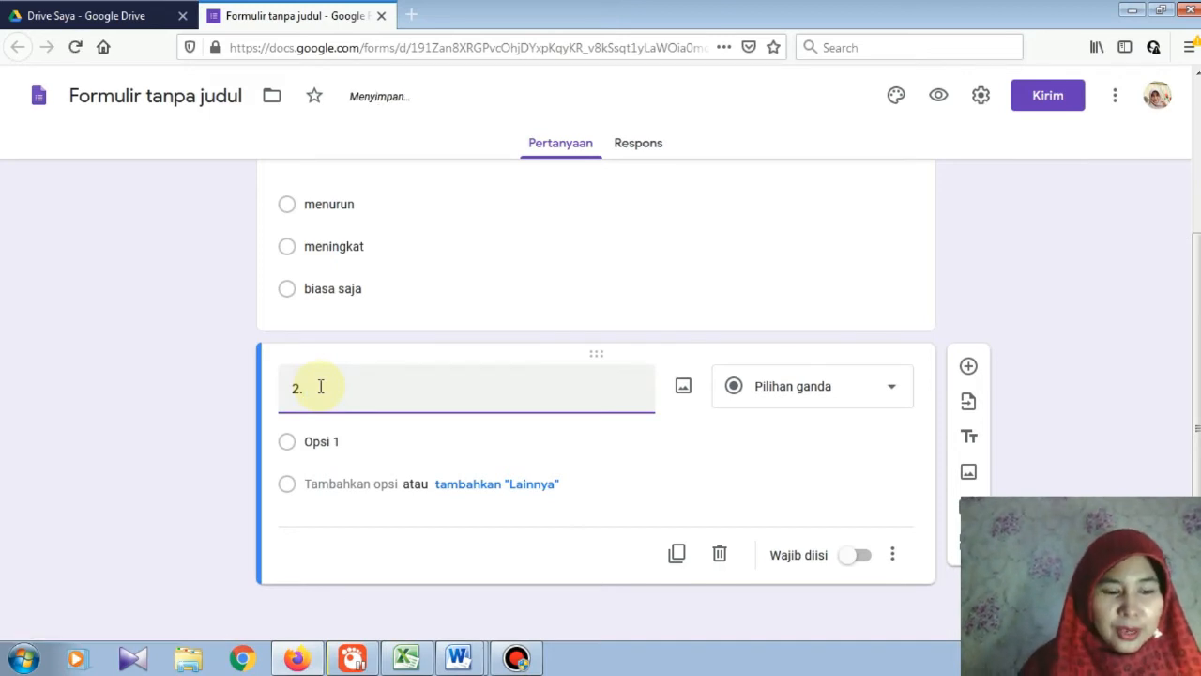
pyautogui.write('Apa')
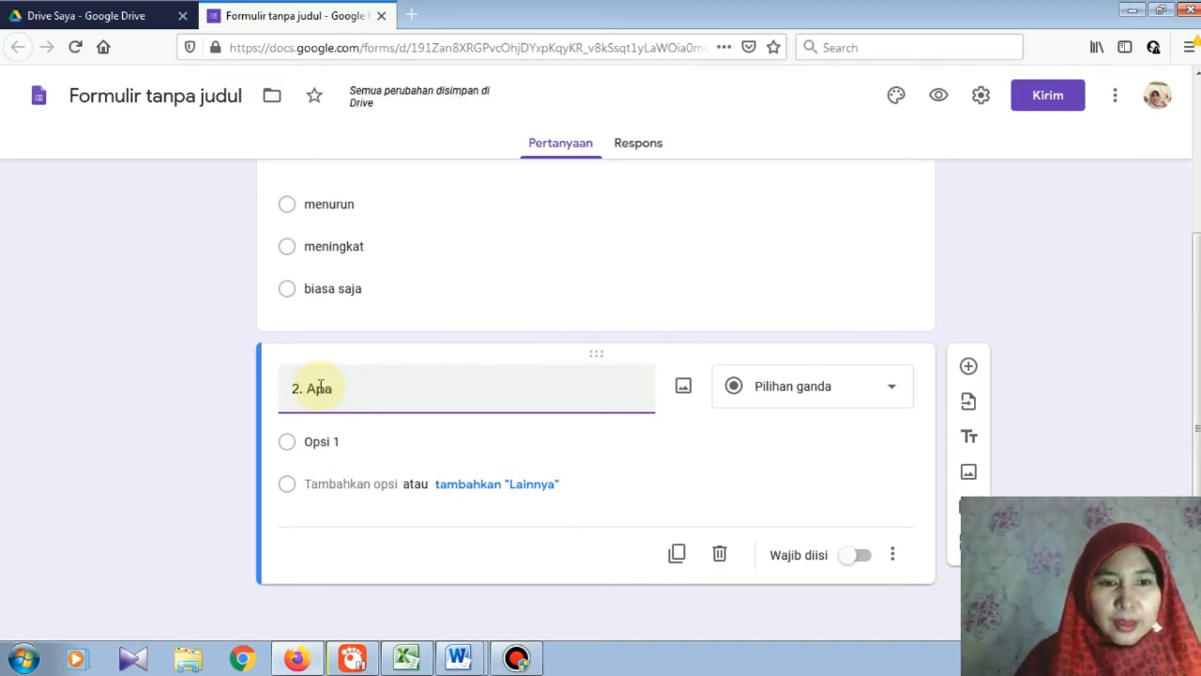
pyautogui.write(' usaha')
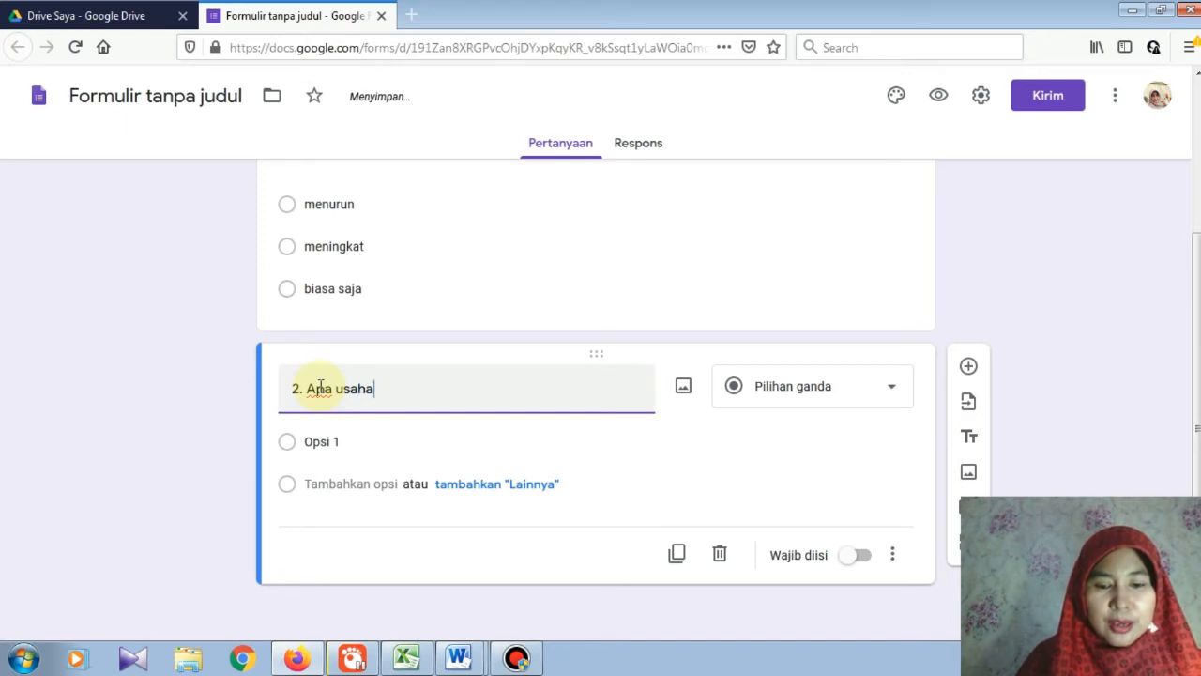
pyautogui.write(' yang dila')
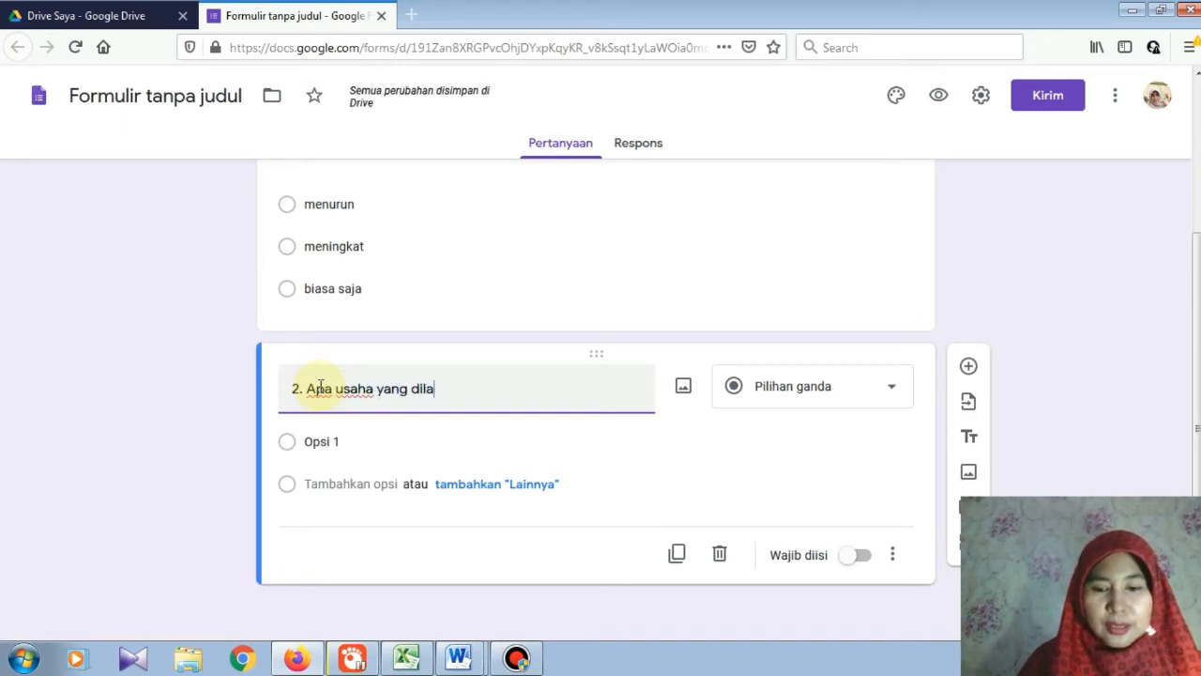
pyautogui.write('kukan u')
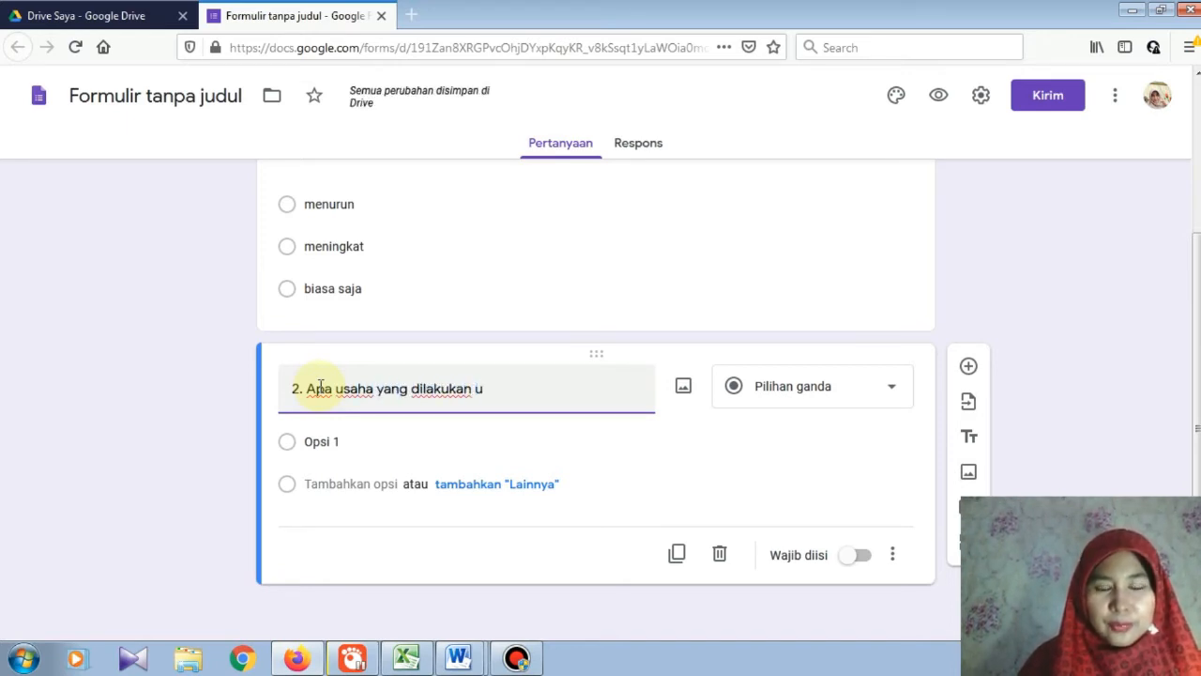
pyautogui.write('nt')
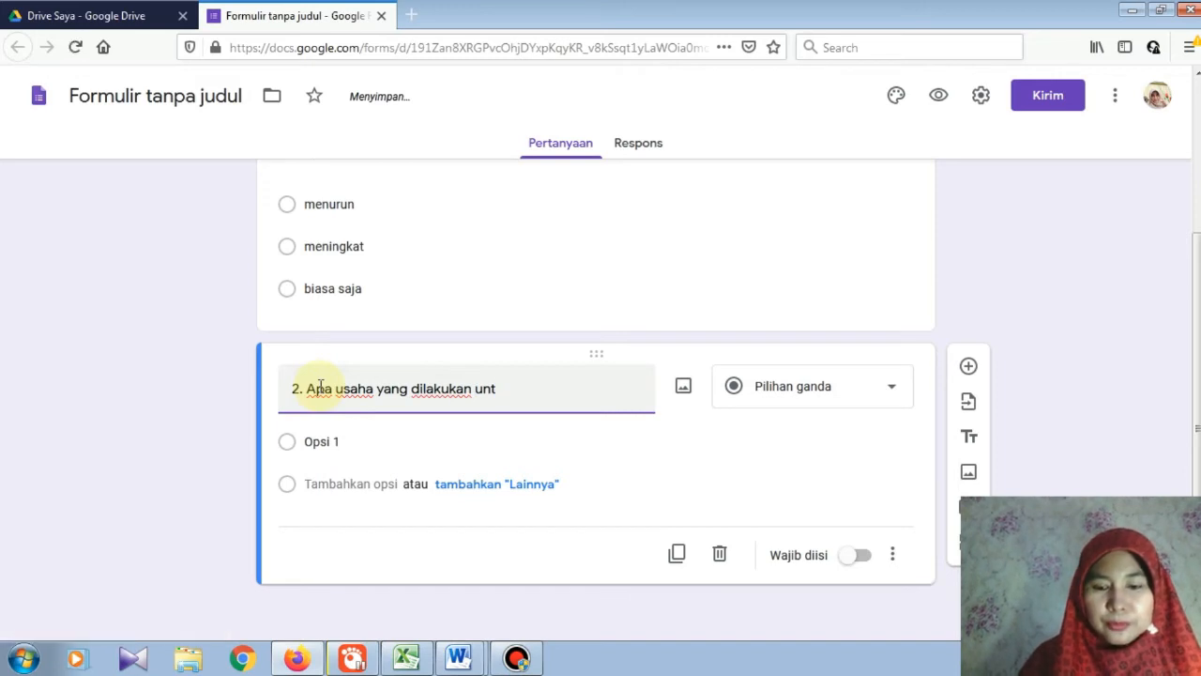
pyautogui.write('uk pemu')
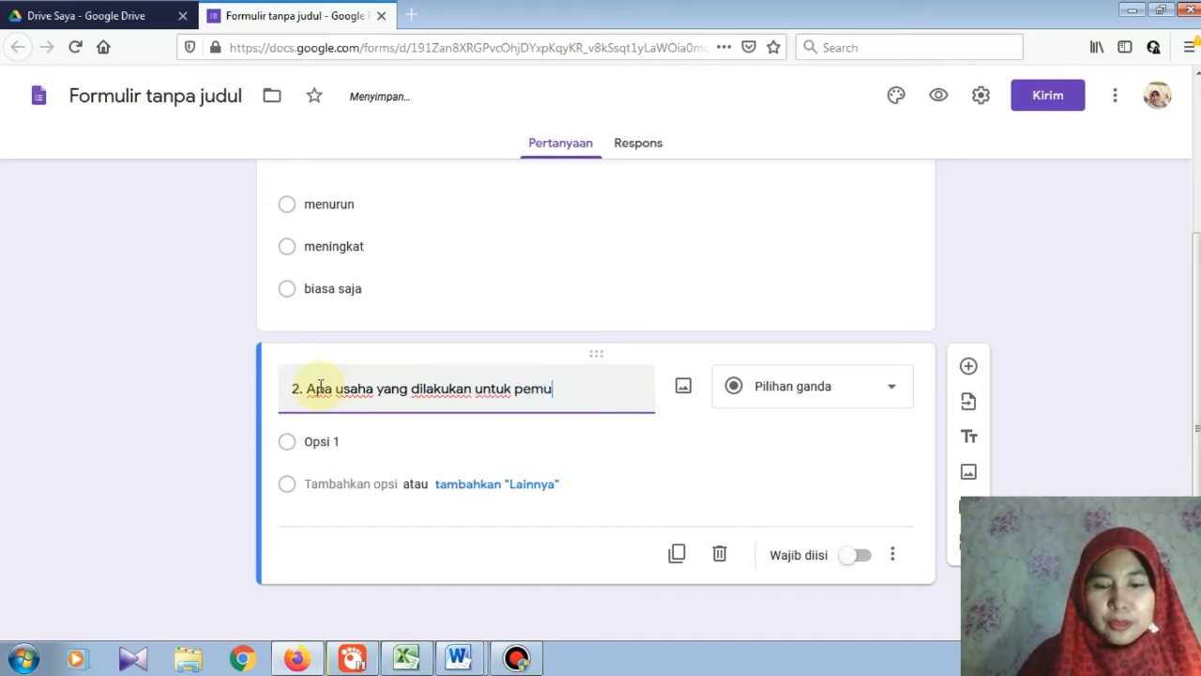
pyautogui.write('lihan')
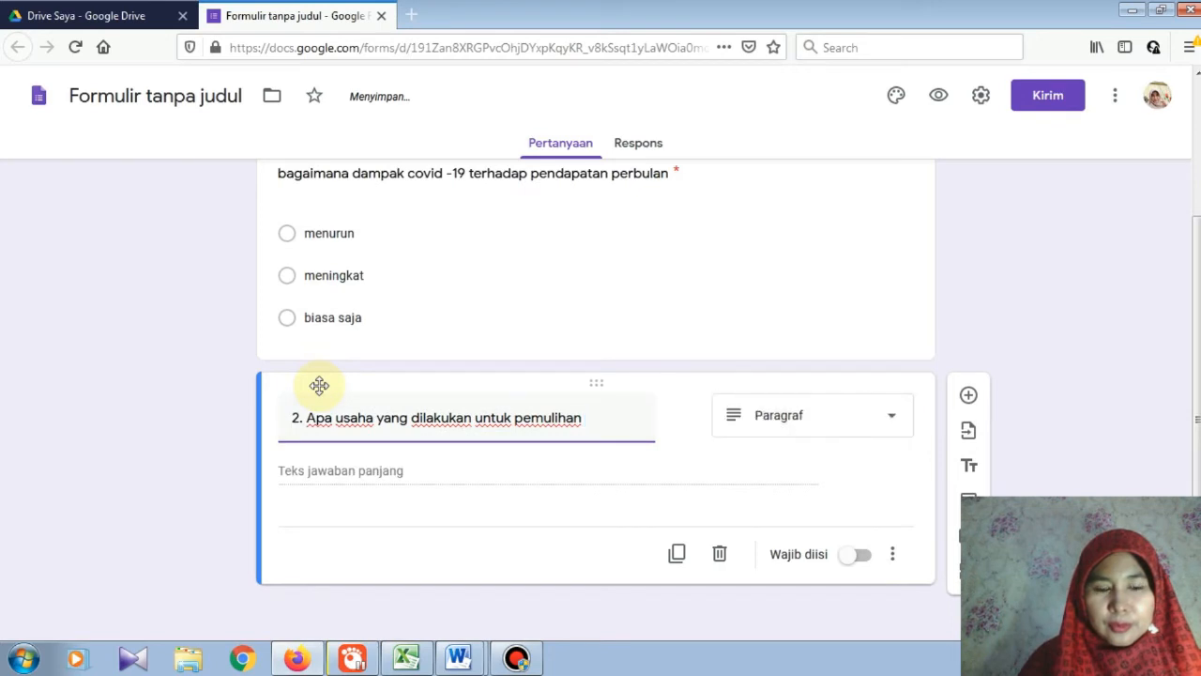
pyautogui.write(' ekonom')
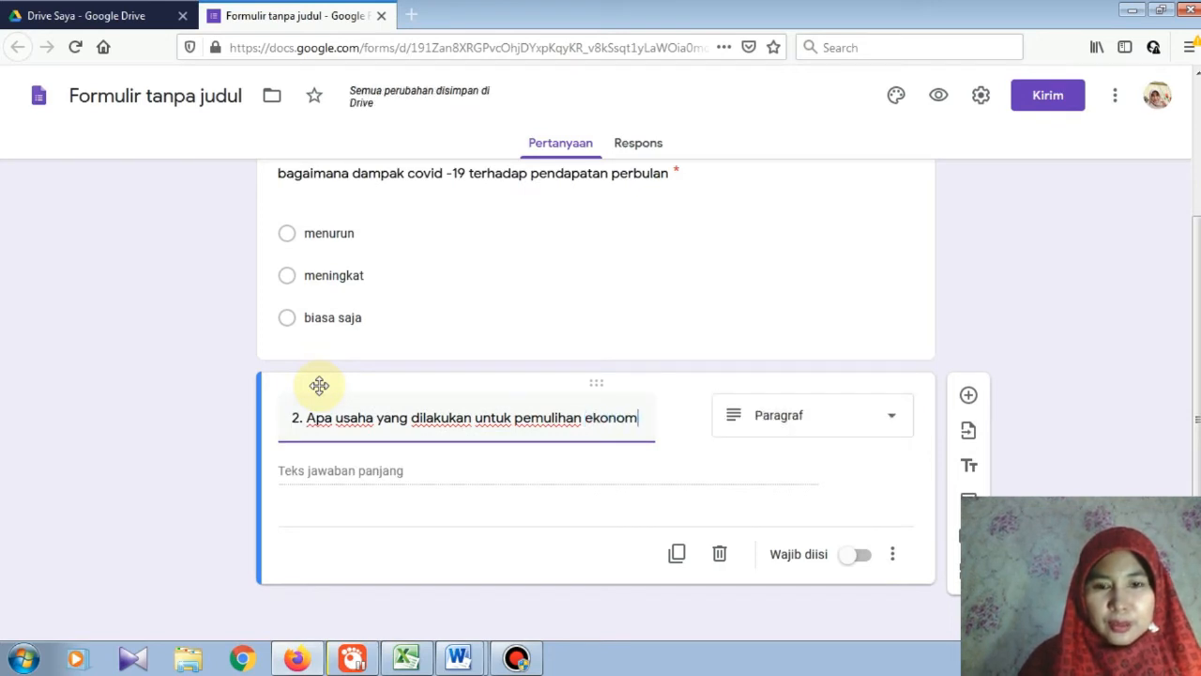
pyautogui.write('i saudara')
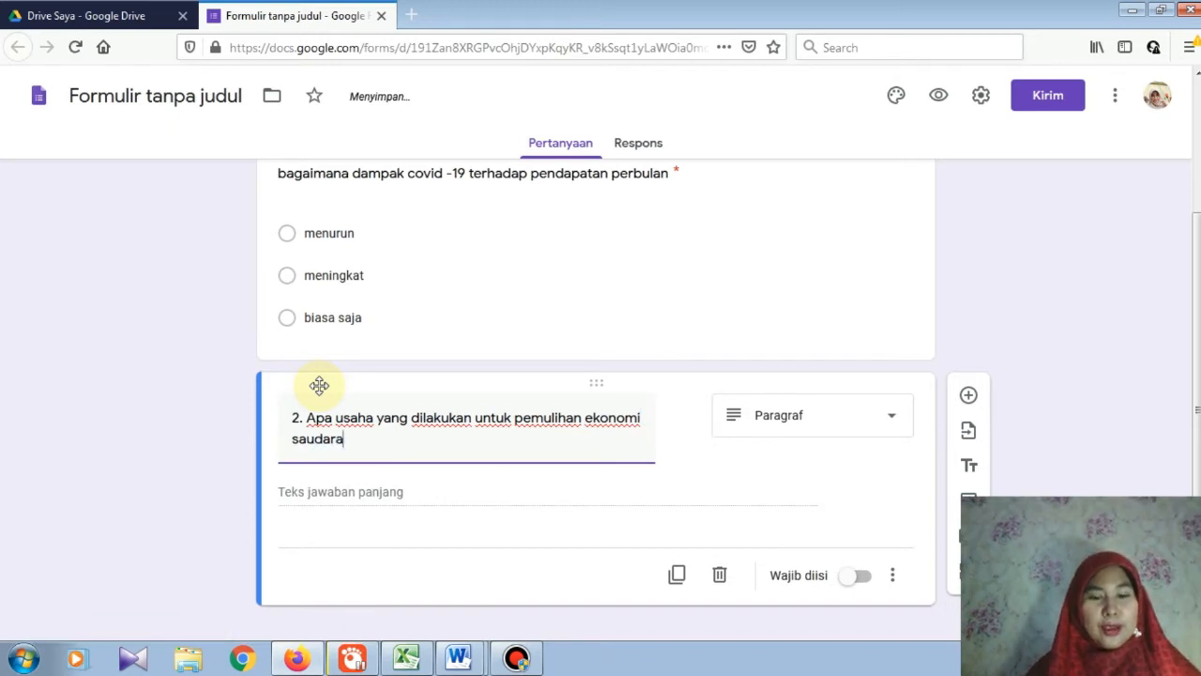
pyautogui.write('?')
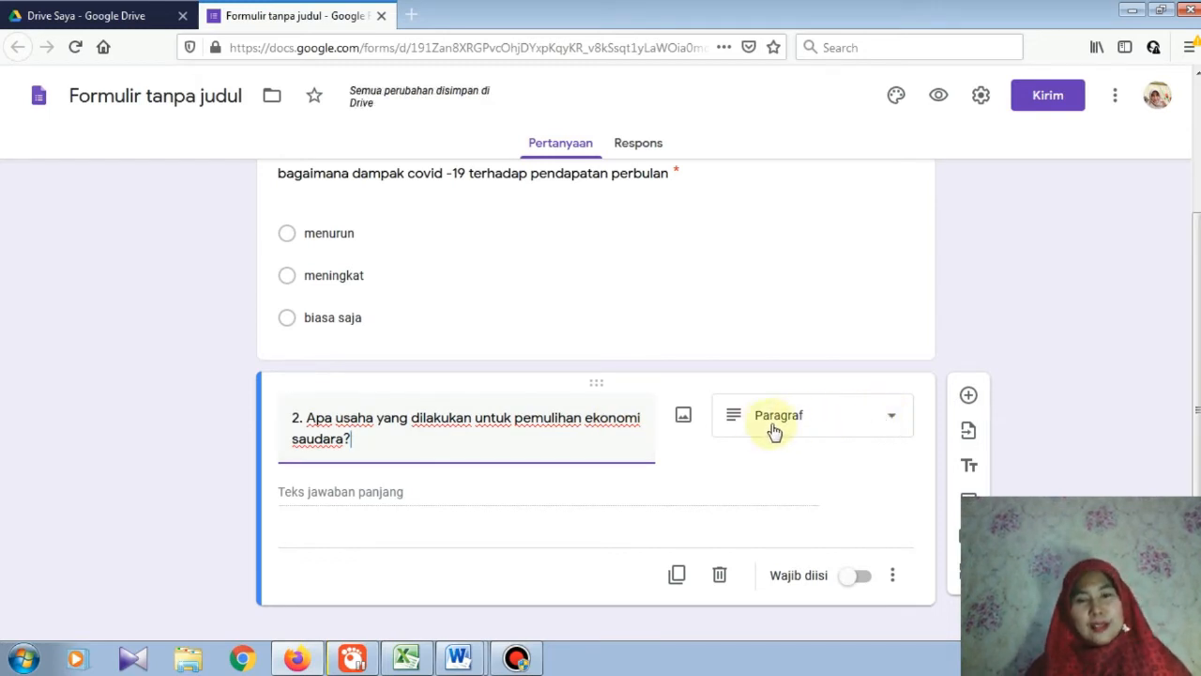
pyautogui.click(893, 423)
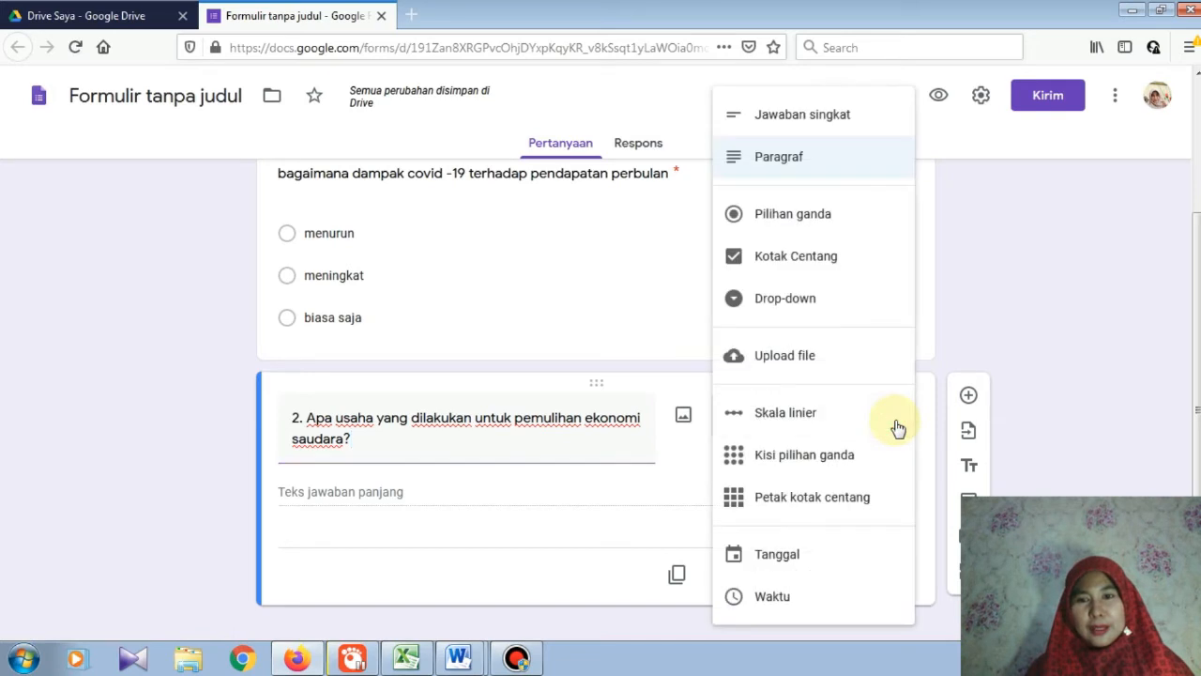
pyautogui.click(787, 162)
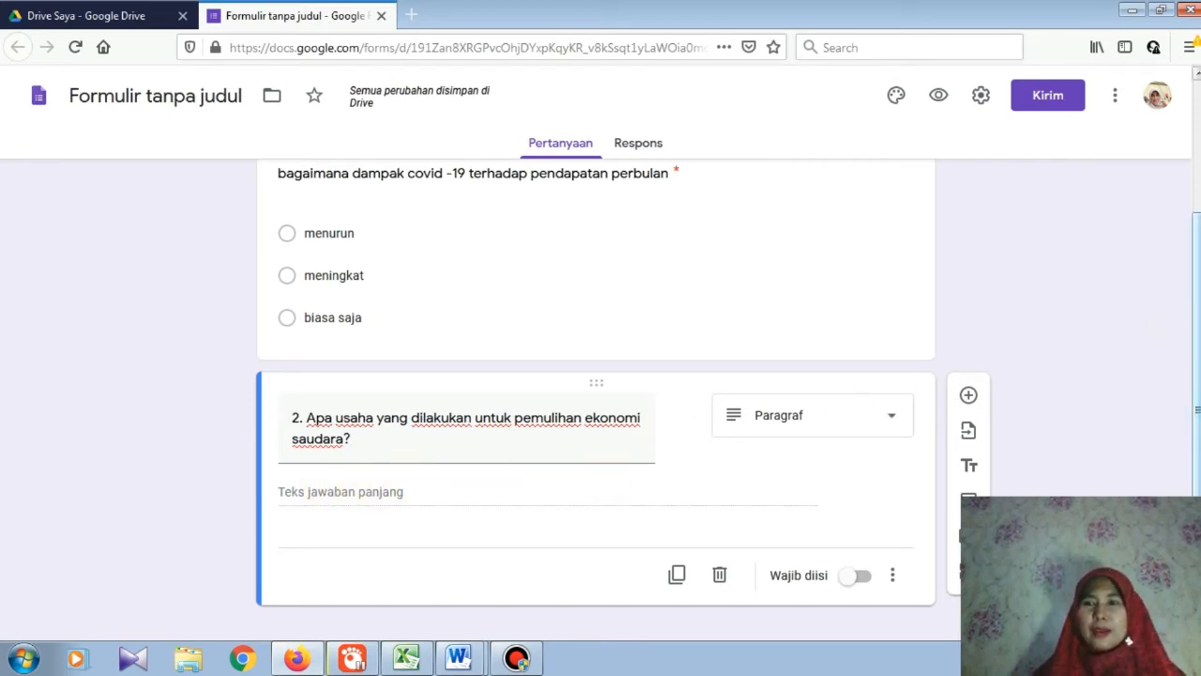
# Step: Add a third question titled "3. dll" and set its answer type to Kotak Centang
pyautogui.scroll(-1, 1184, 272)
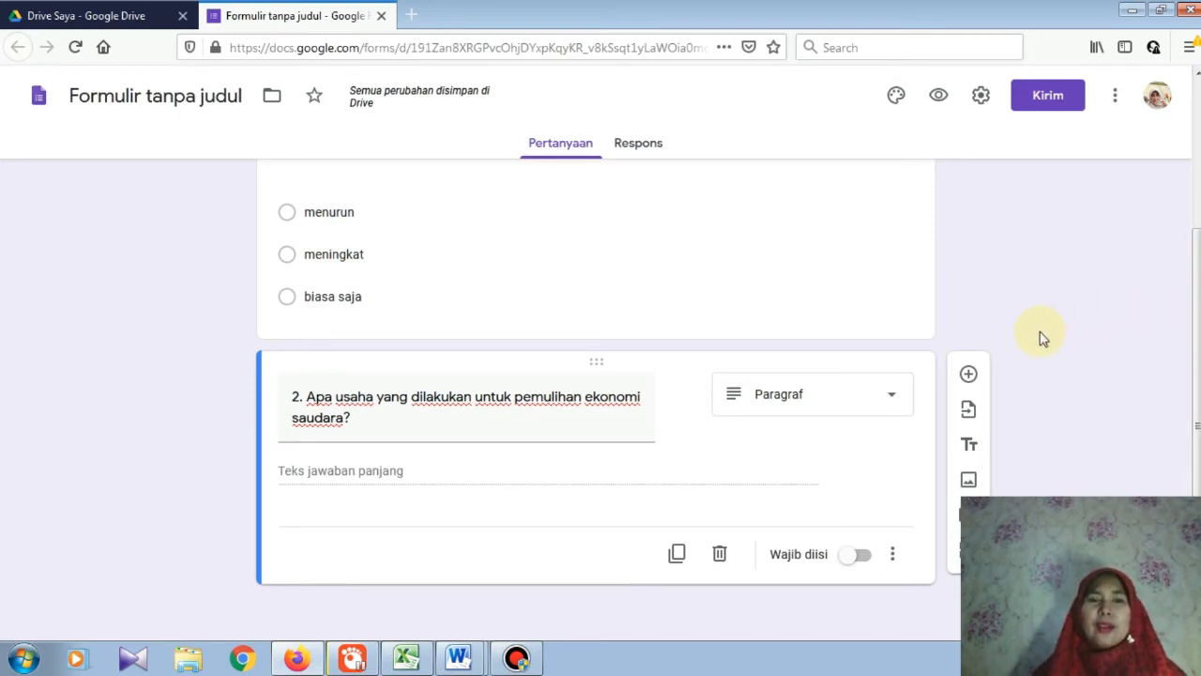
pyautogui.click(968, 376)
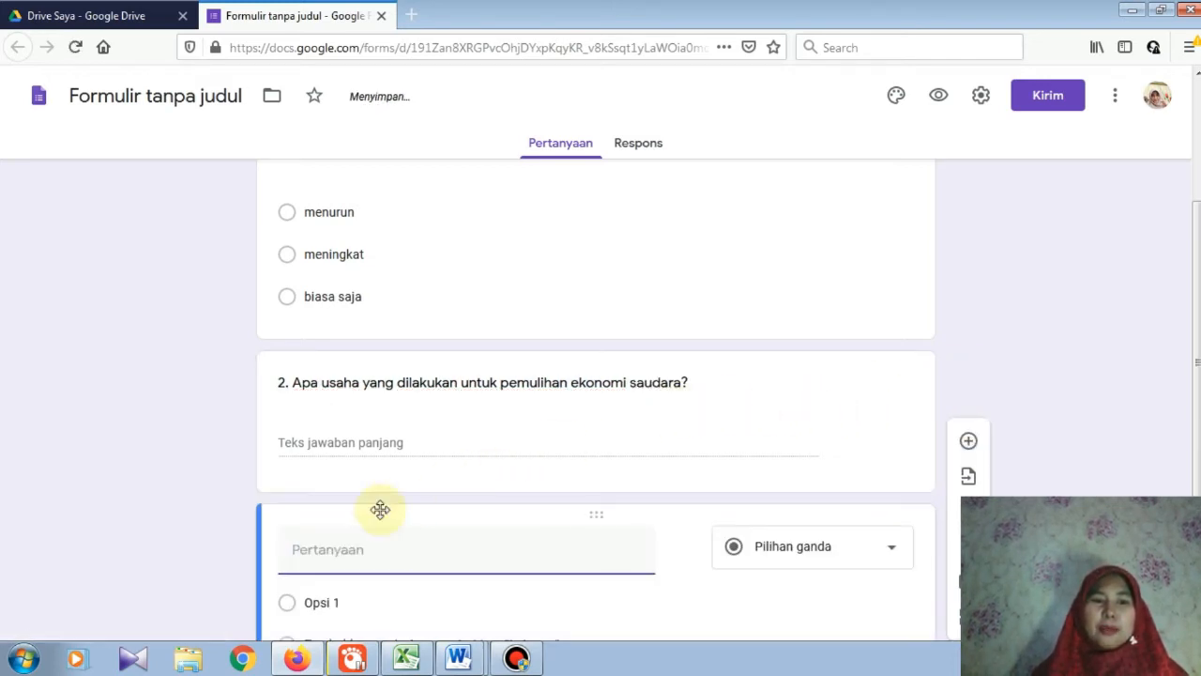
pyautogui.write('3')
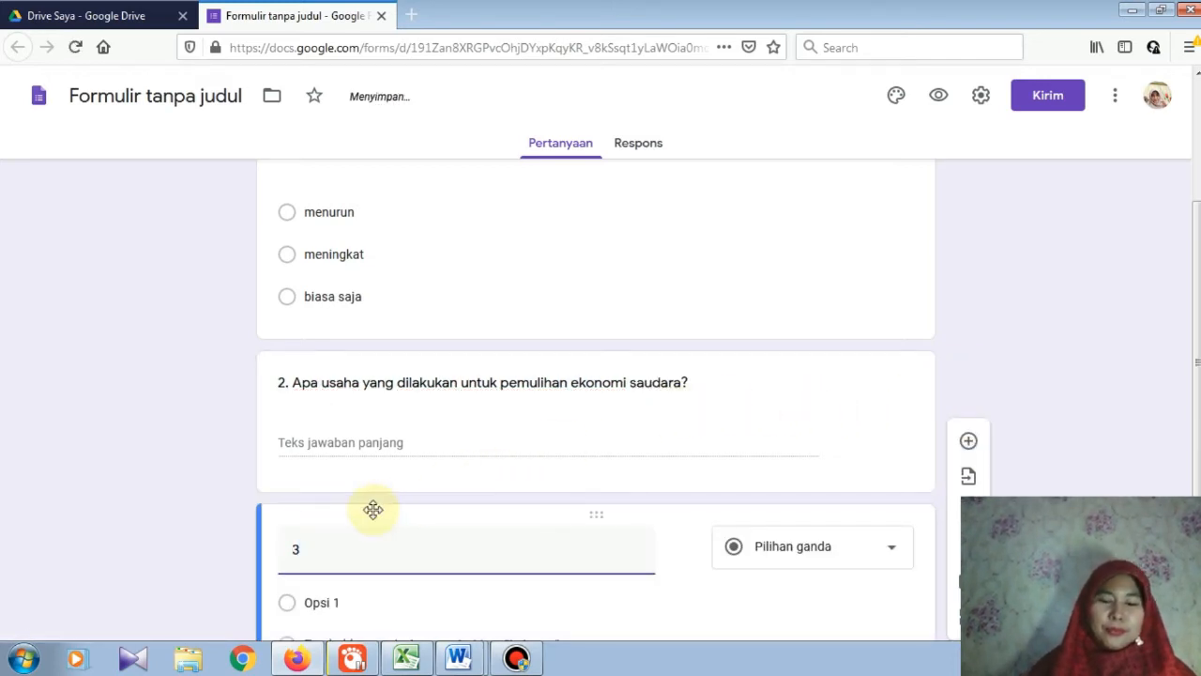
pyautogui.write('. dll')
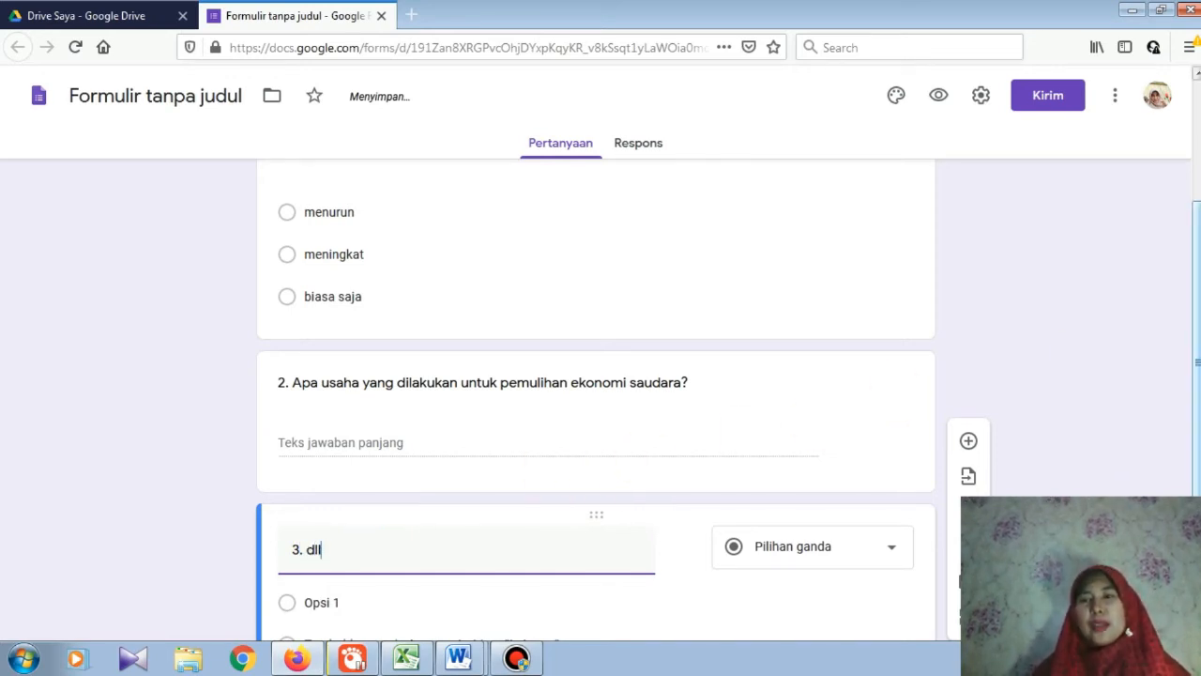
pyautogui.moveTo(1196, 506); pyautogui.dragTo(1196, 562)
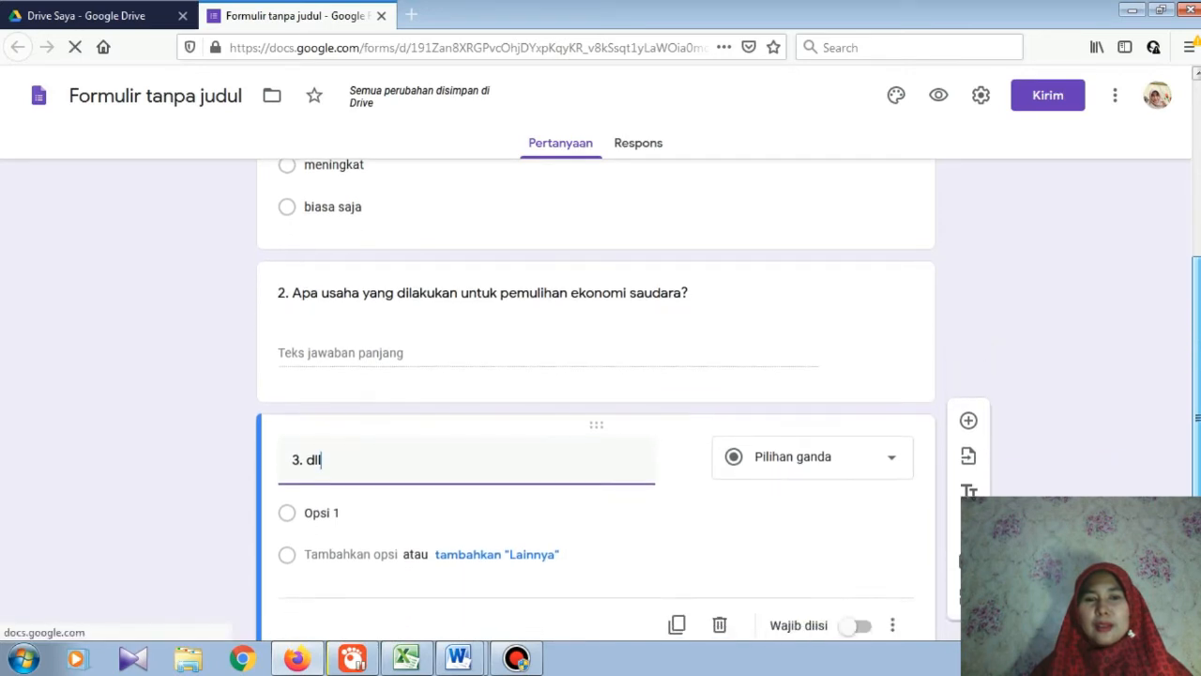
pyautogui.click(892, 459)
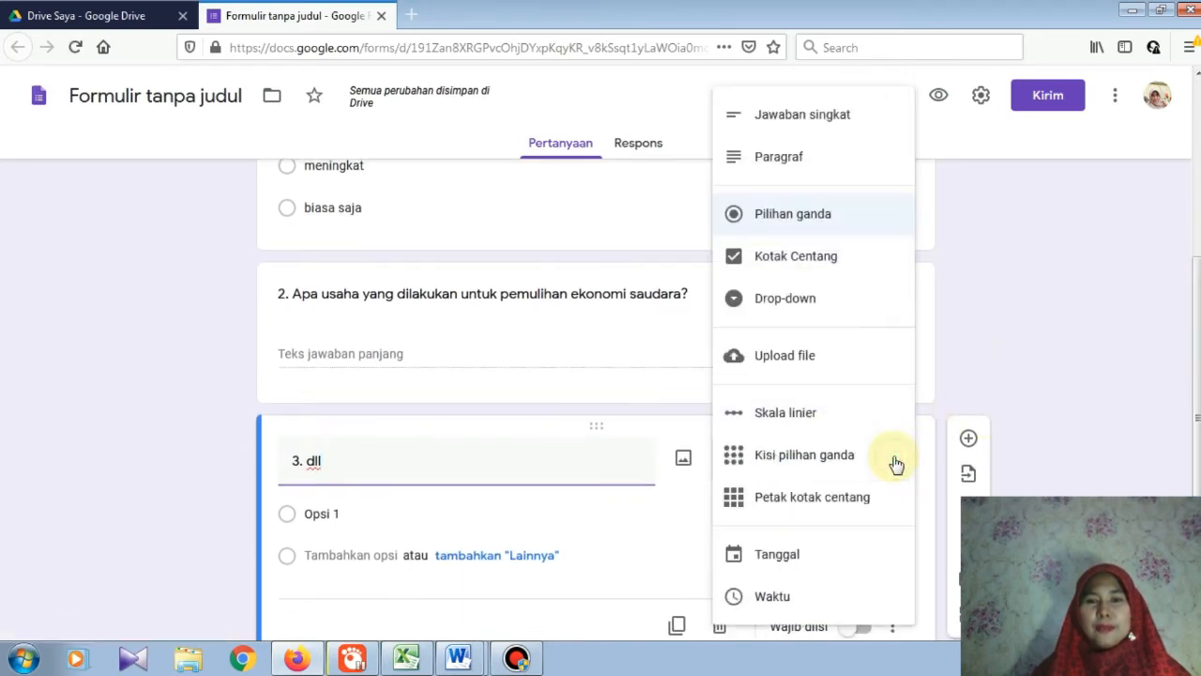
pyautogui.click(818, 257)
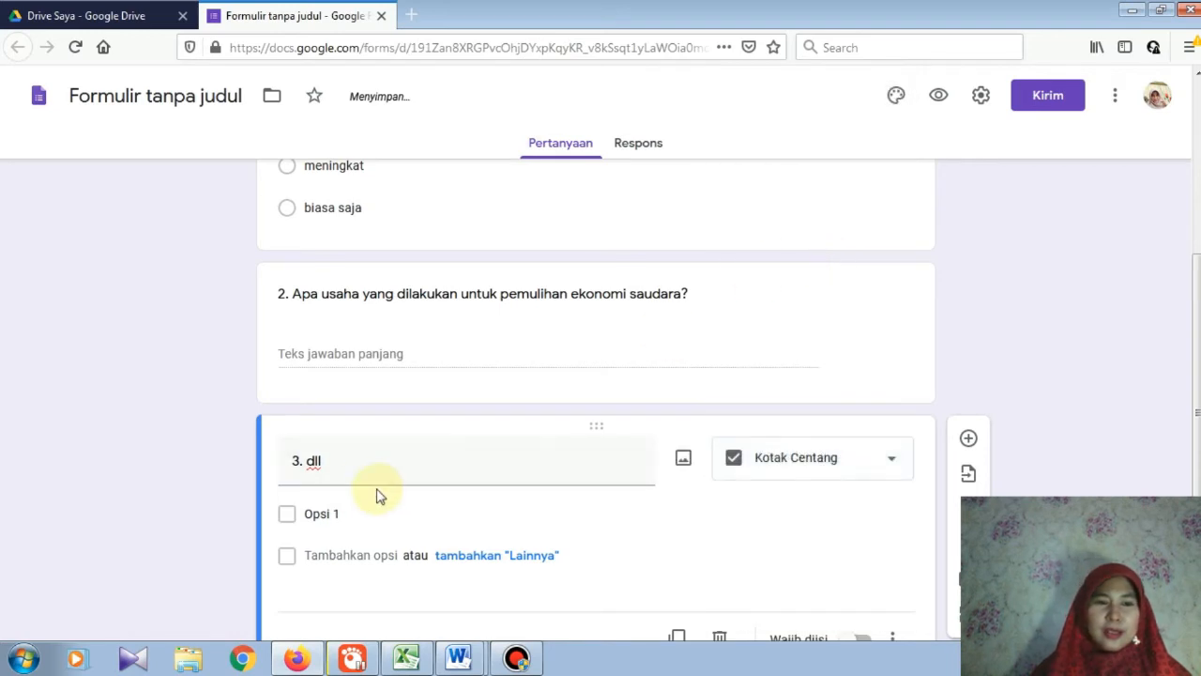
# Step: Enter three checkbox options for the third question: "iya", "tidak" and "tidak ada pilihan"
pyautogui.click(305, 515)
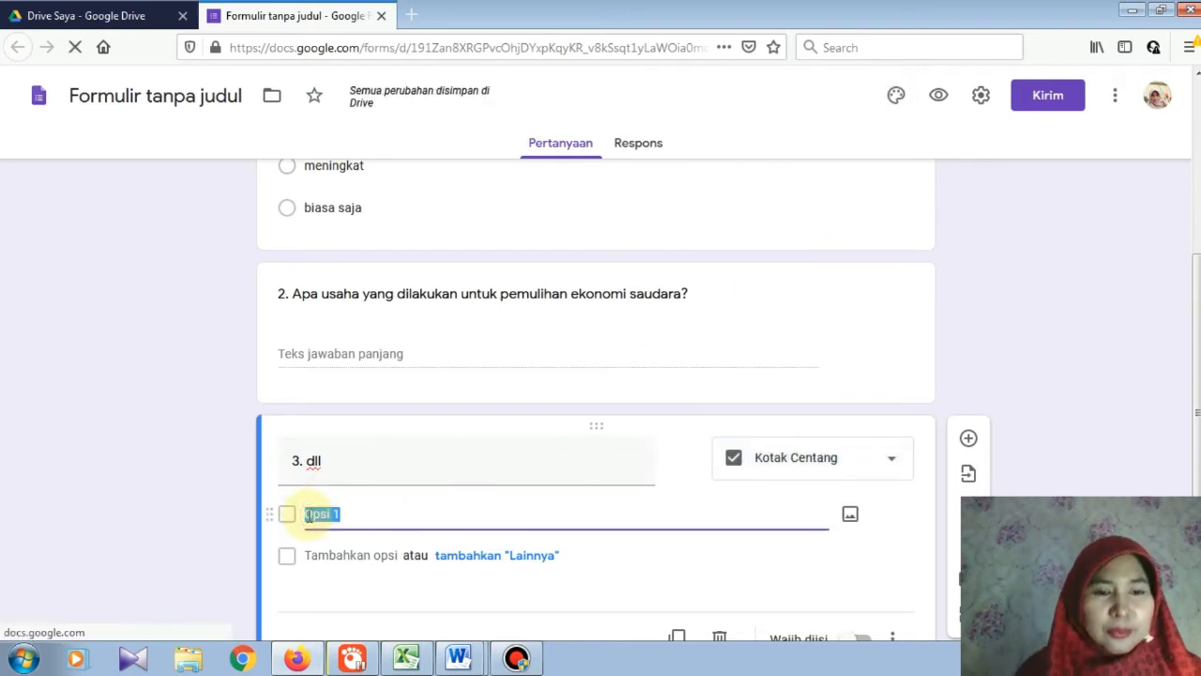
pyautogui.write('iya')
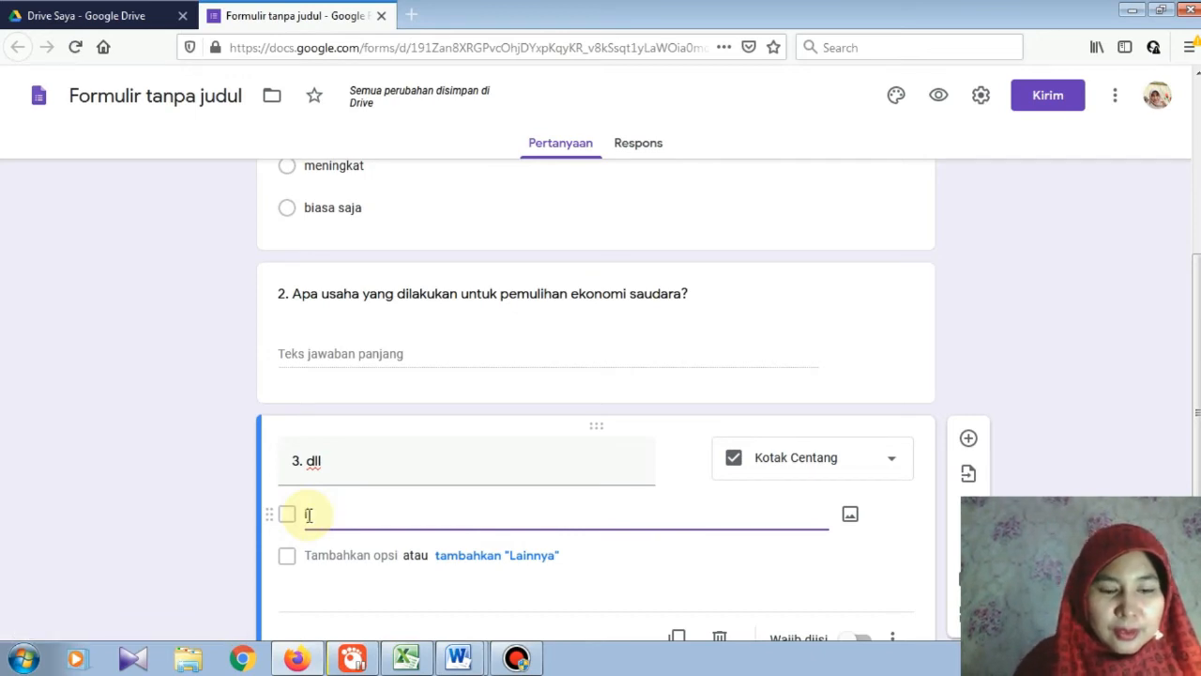
pyautogui.click(313, 555)
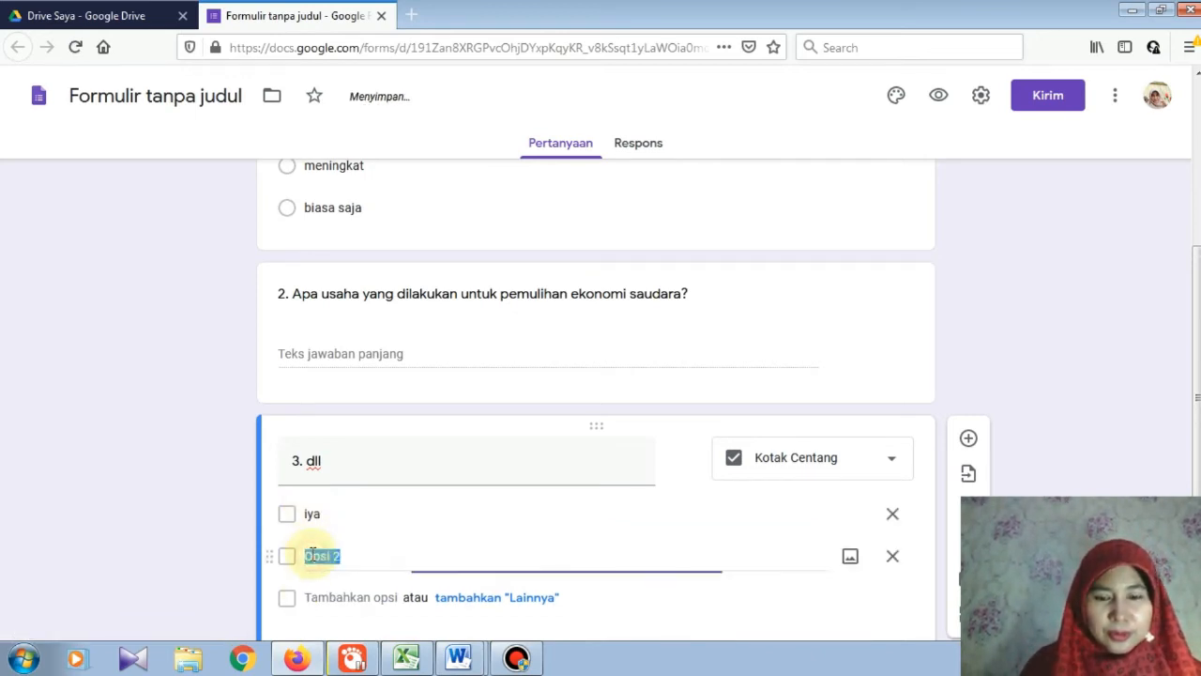
pyautogui.write('tida')
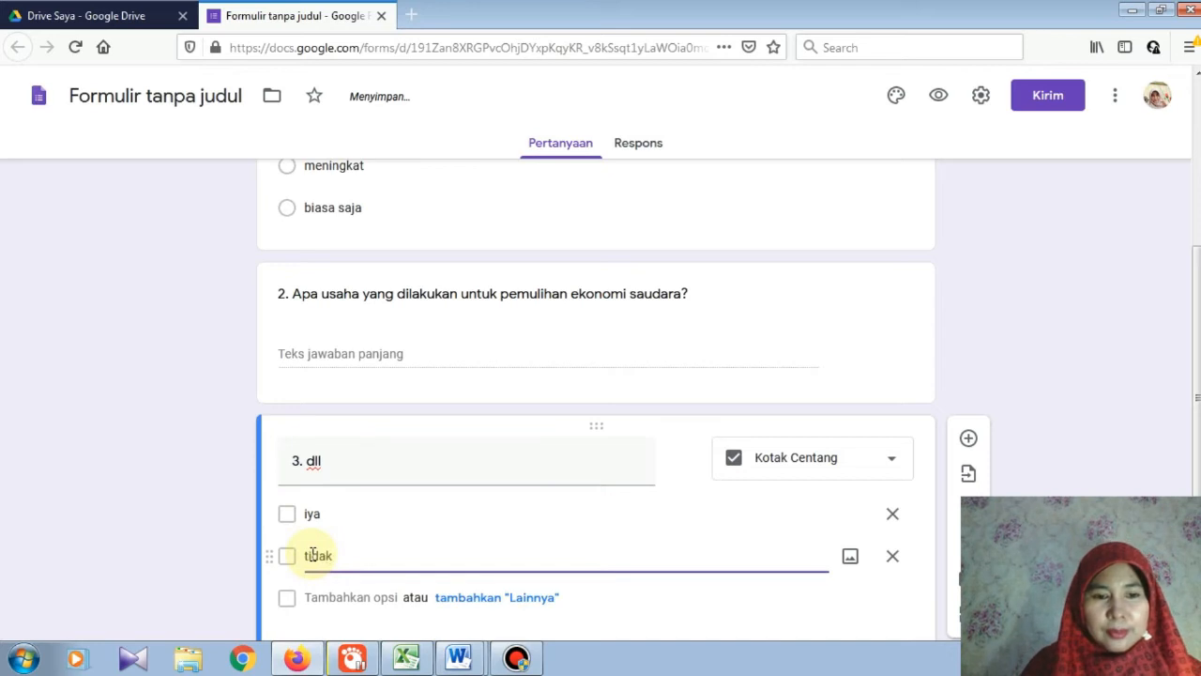
pyautogui.write('k')
pyautogui.click(309, 595)
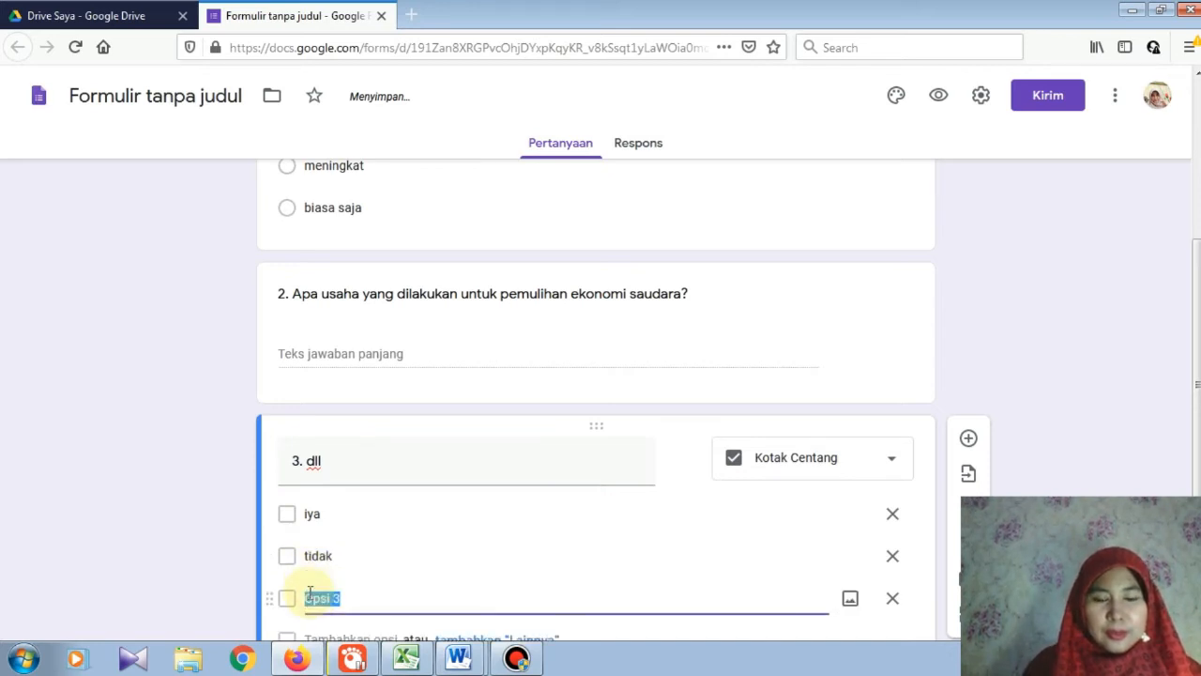
pyautogui.write('tidak a')
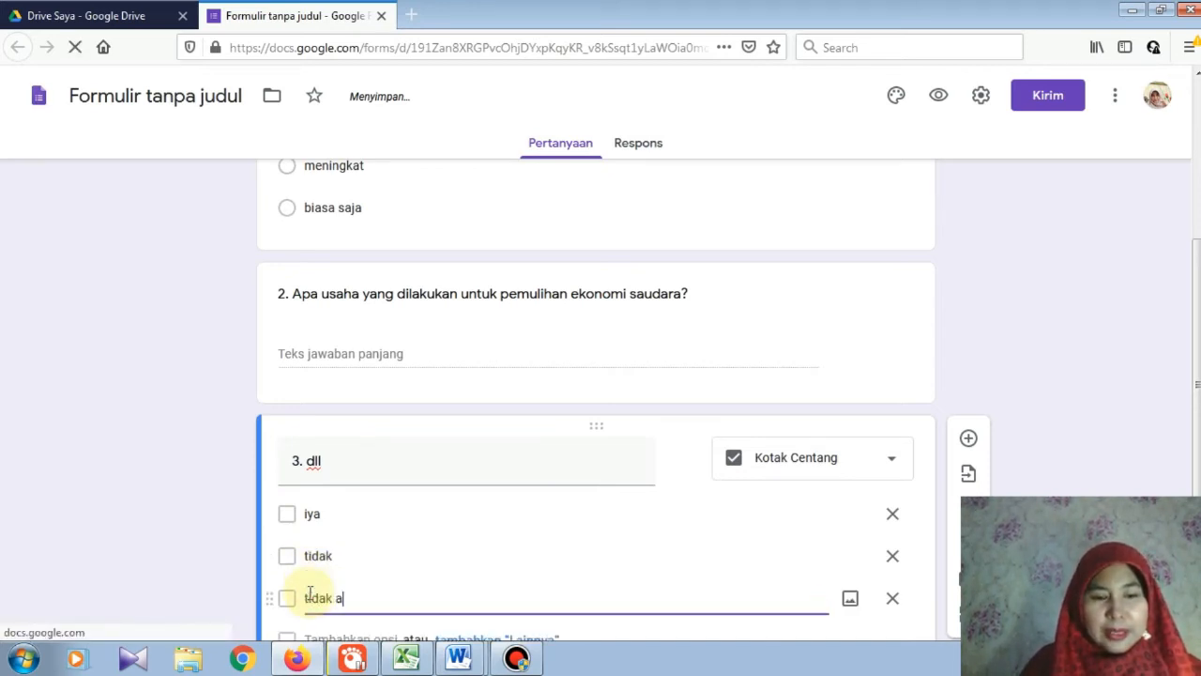
pyautogui.write('da pili')
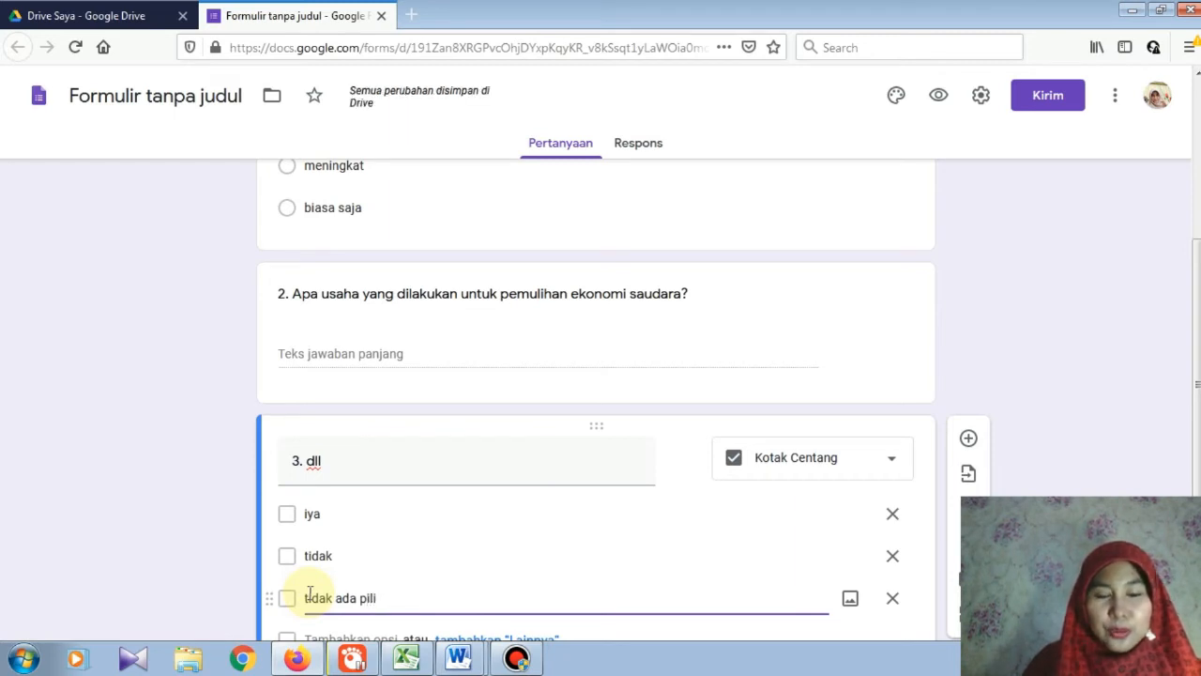
pyautogui.write('han')
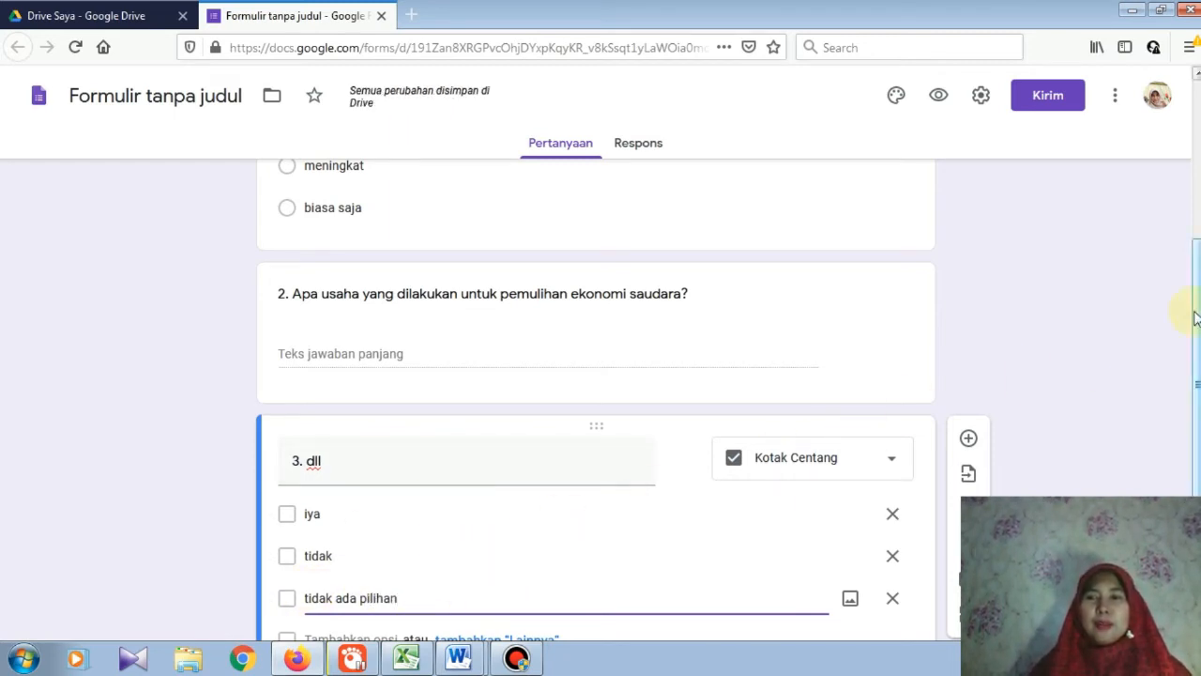
pyautogui.moveTo(1198, 313); pyautogui.dragTo(1200, 344)
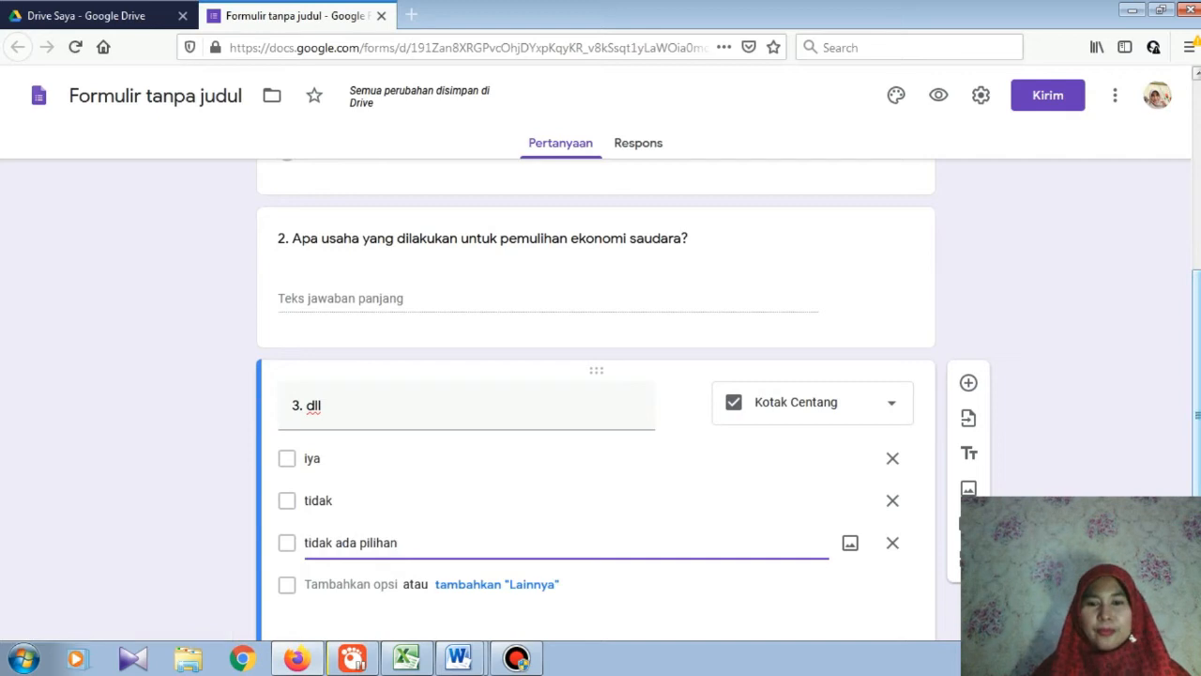
# Step: Add a new section after the "3. dll" question and title it "PERTANYAAN"
pyautogui.moveTo(1199, 336); pyautogui.dragTo(1199, 399)
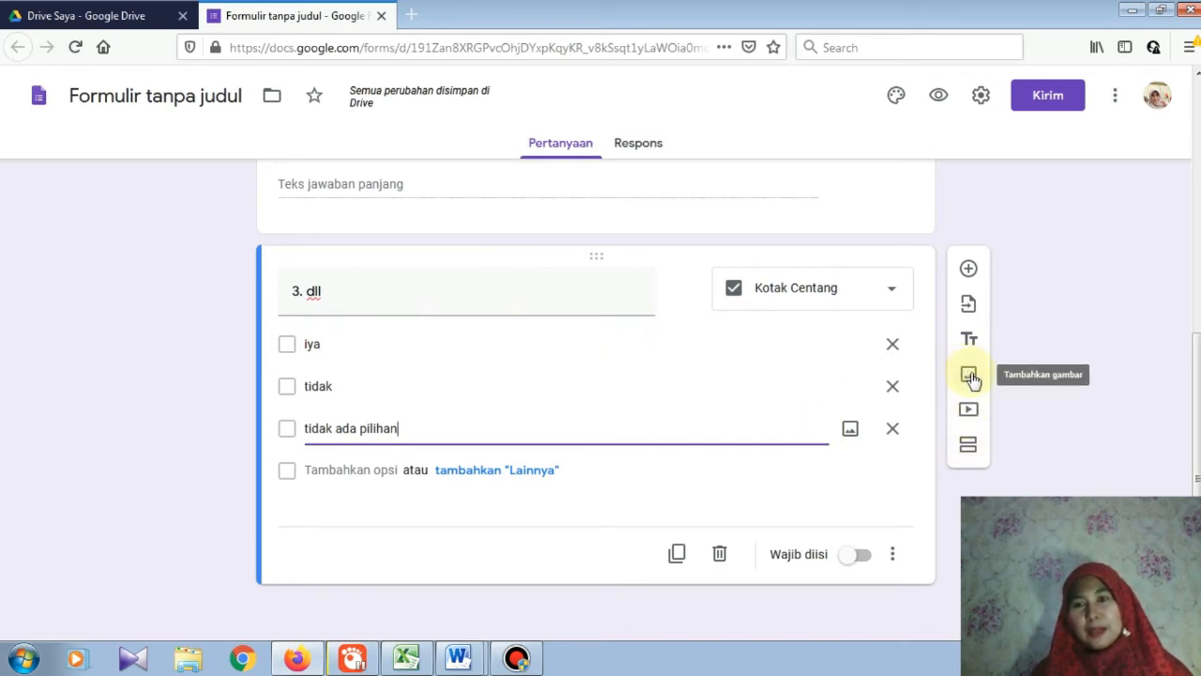
pyautogui.click(968, 448)
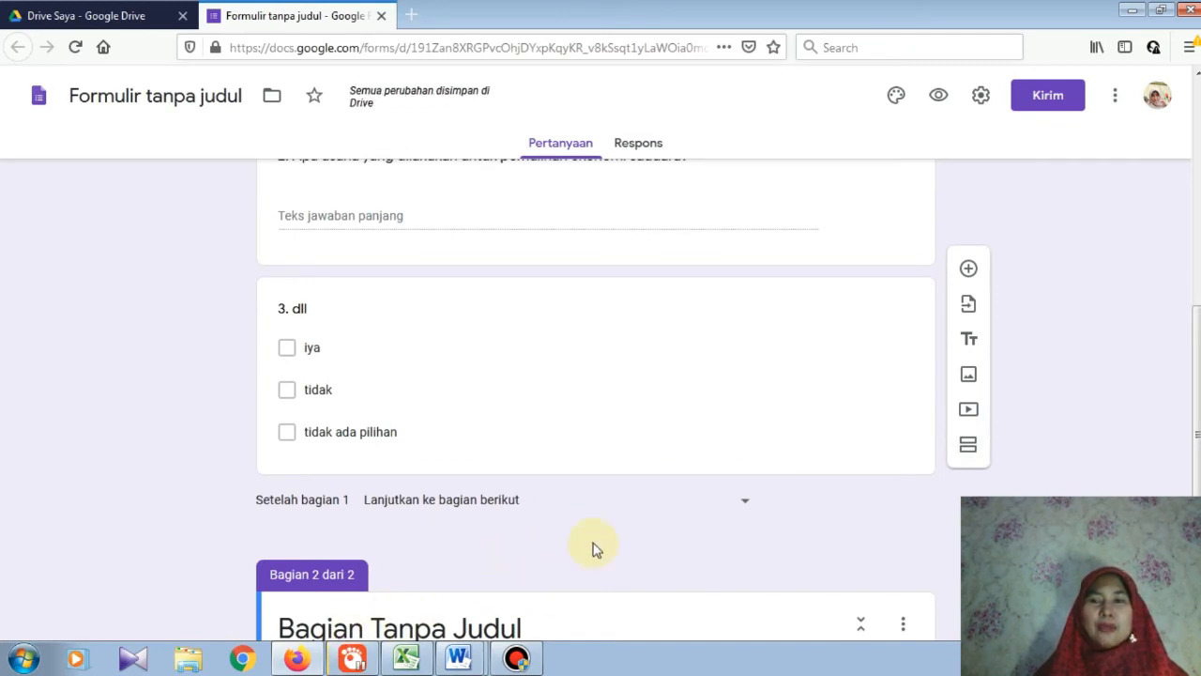
pyautogui.moveTo(1197, 356); pyautogui.dragTo(1192, 407)
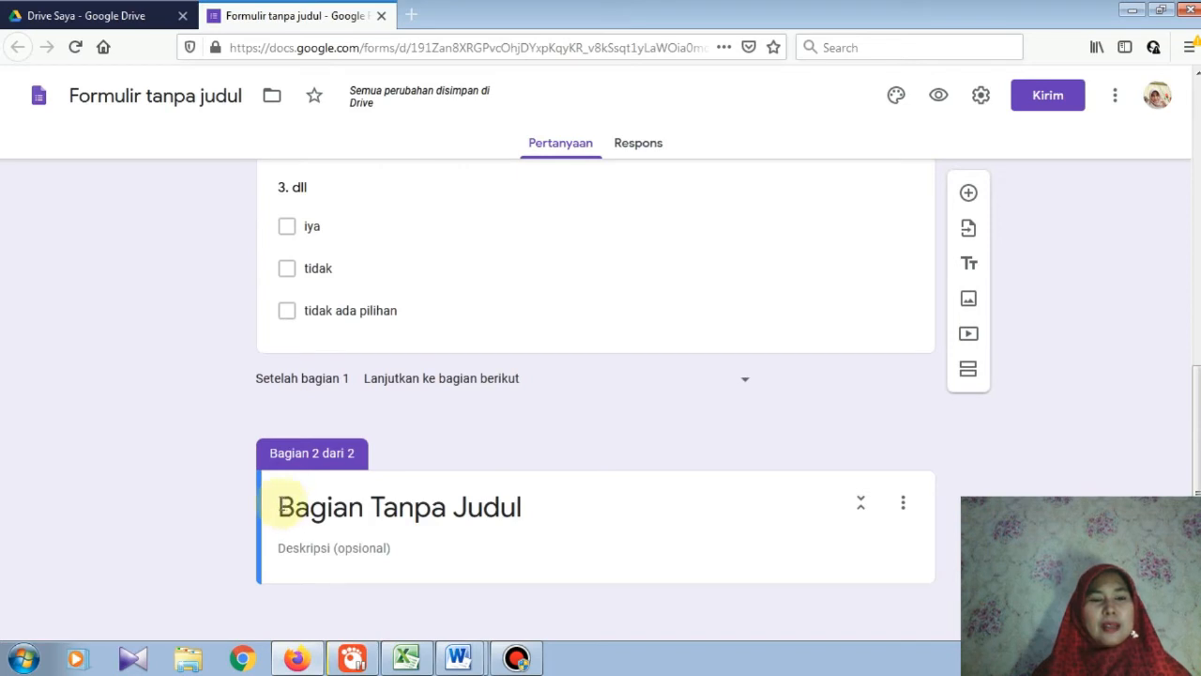
pyautogui.click(278, 506)
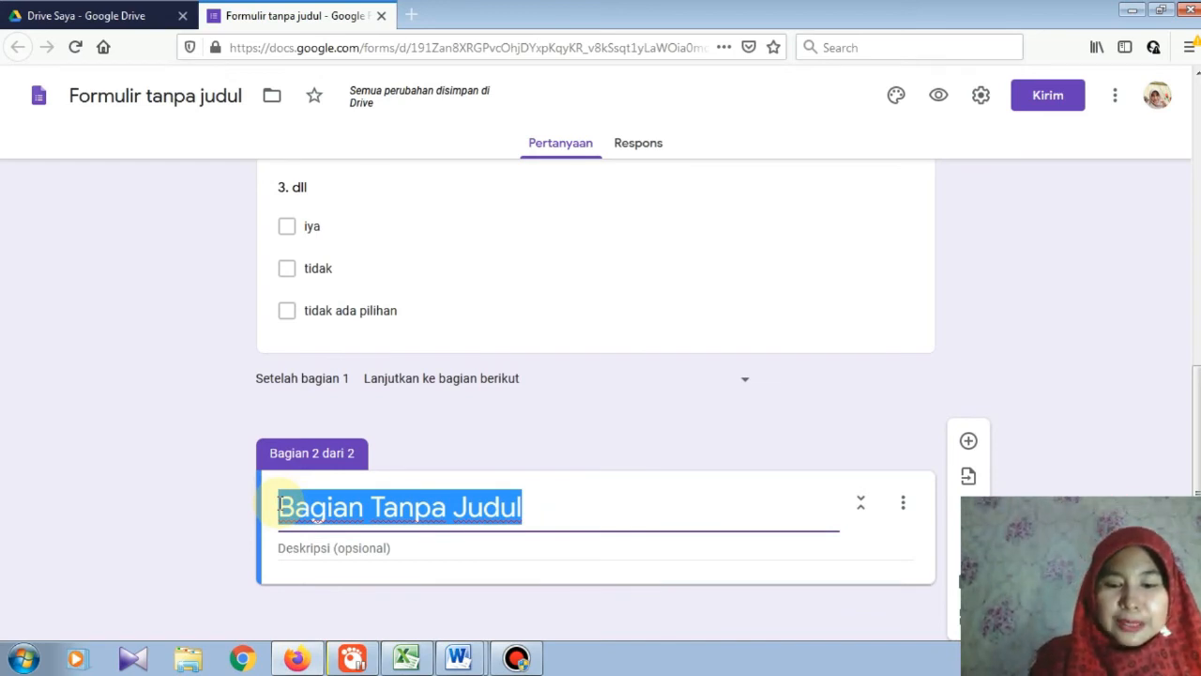
pyautogui.write('PERTA')
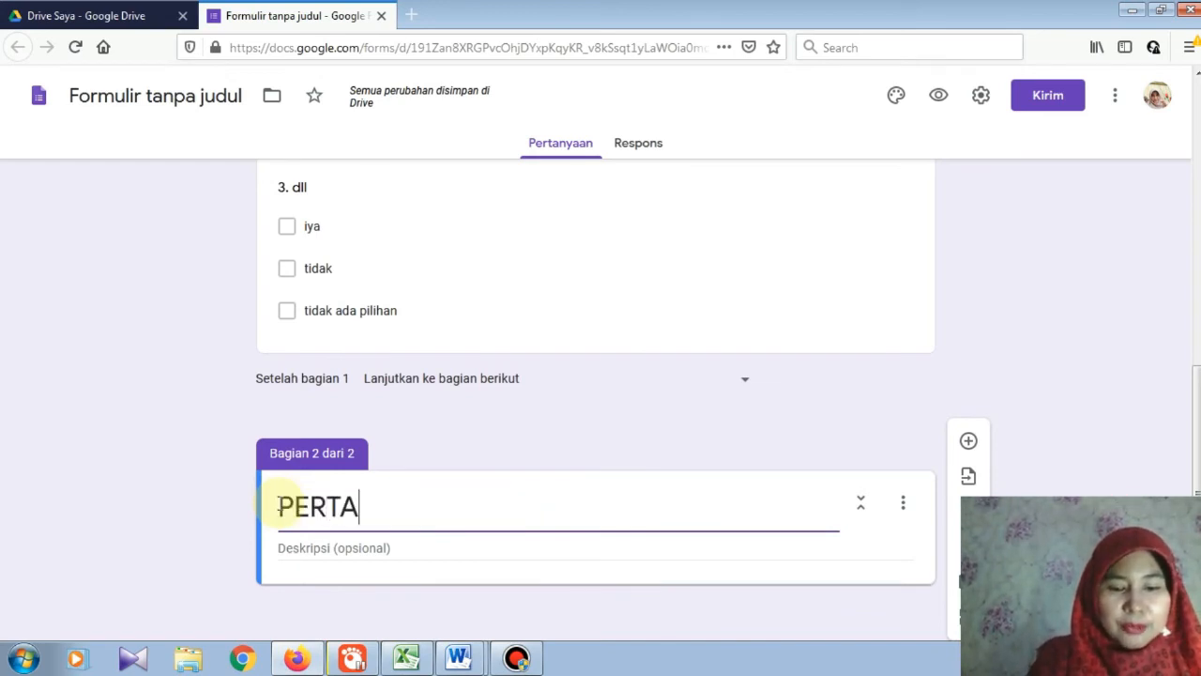
pyautogui.write('NYAAN')
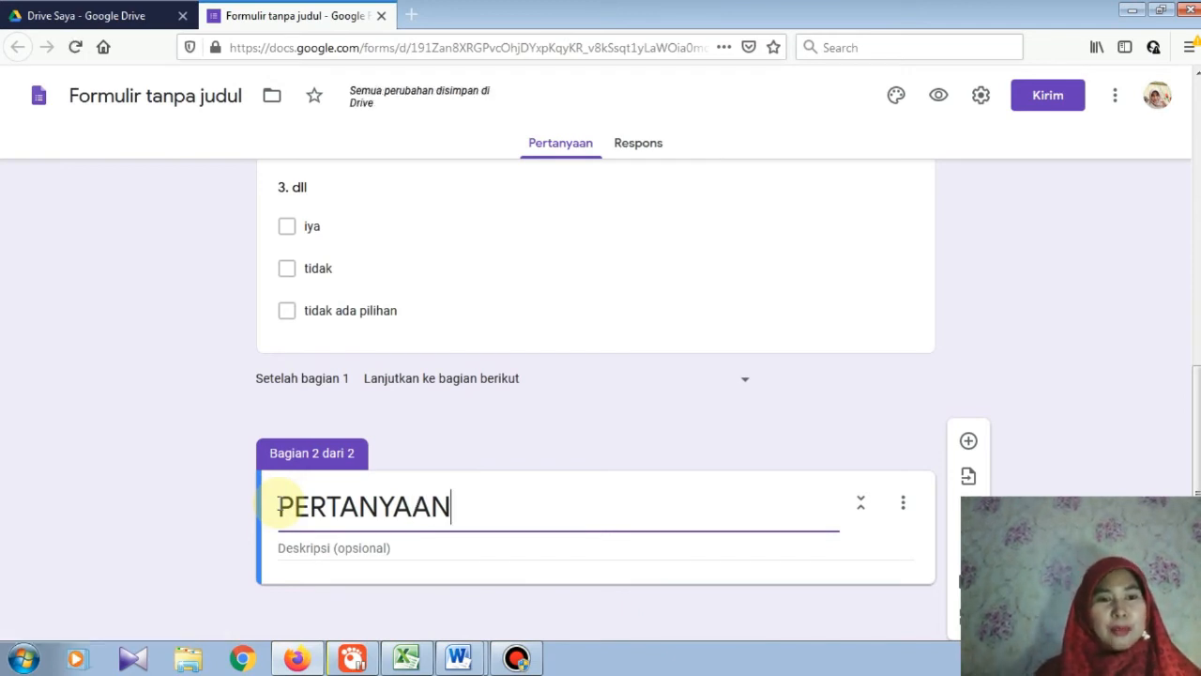
# Step: Enter the new section's description as "BAGIAN INI BERISI PERTANYAAN YANG HARUS DIJAWAB..."
pyautogui.click(288, 544)
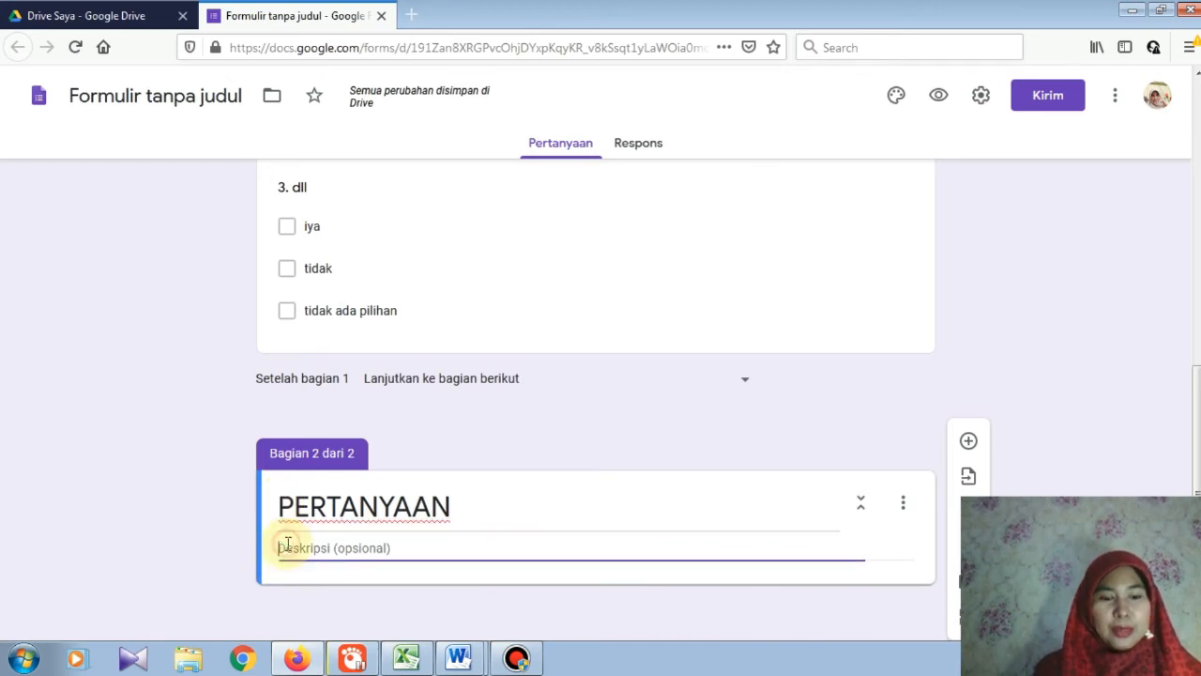
pyautogui.write('BAGIAN I')
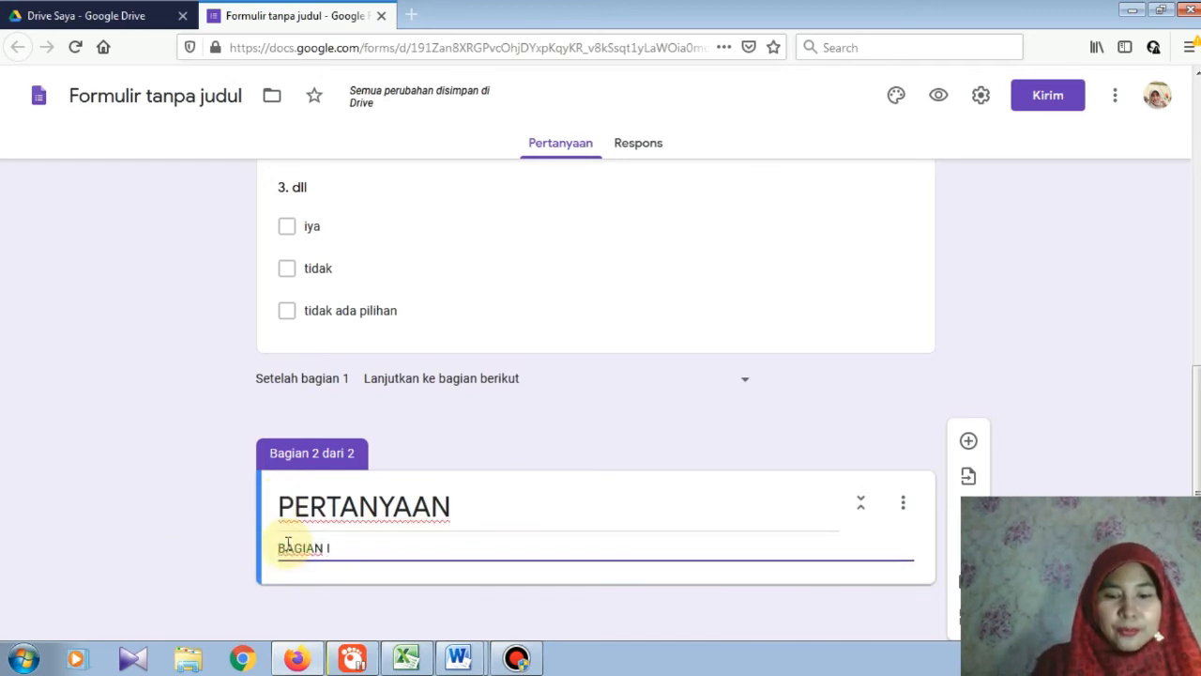
pyautogui.write('NI BERISI ')
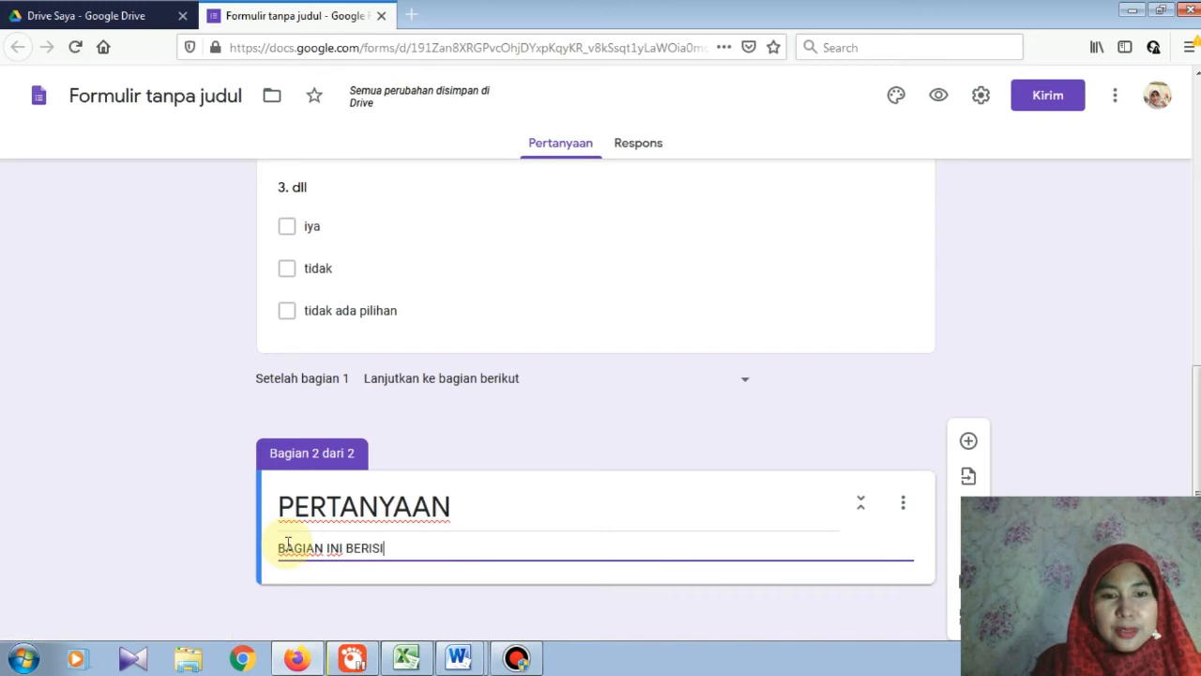
pyautogui.write('PERTAN')
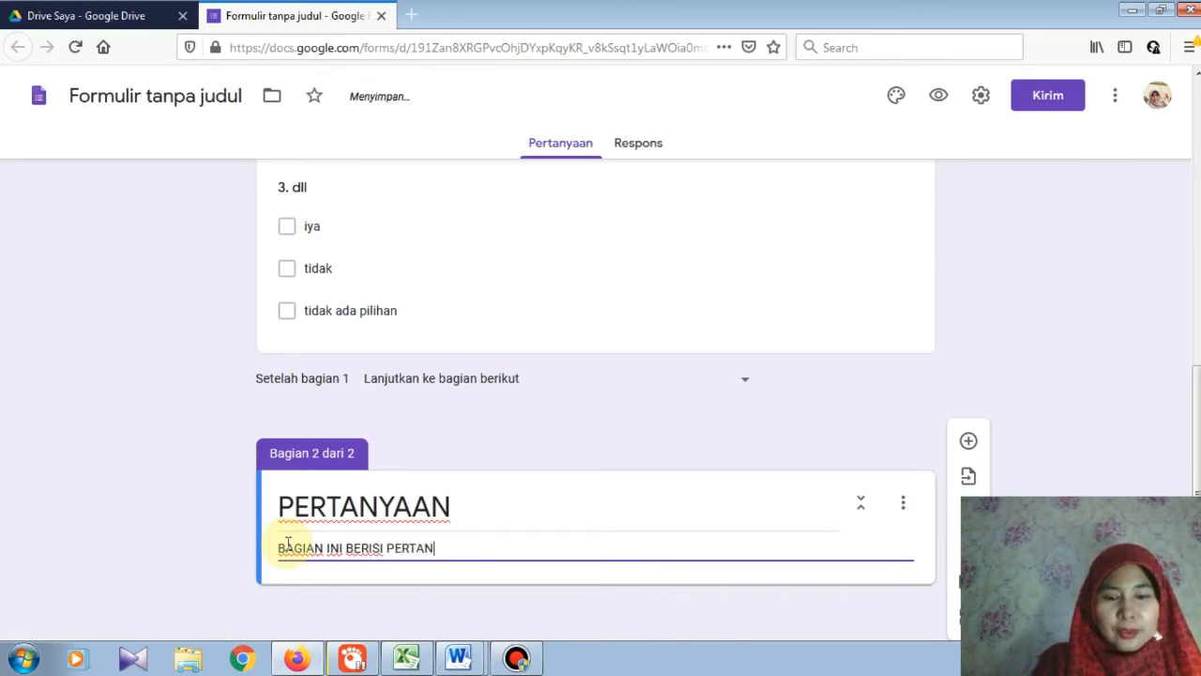
pyautogui.write('YAAN YANG')
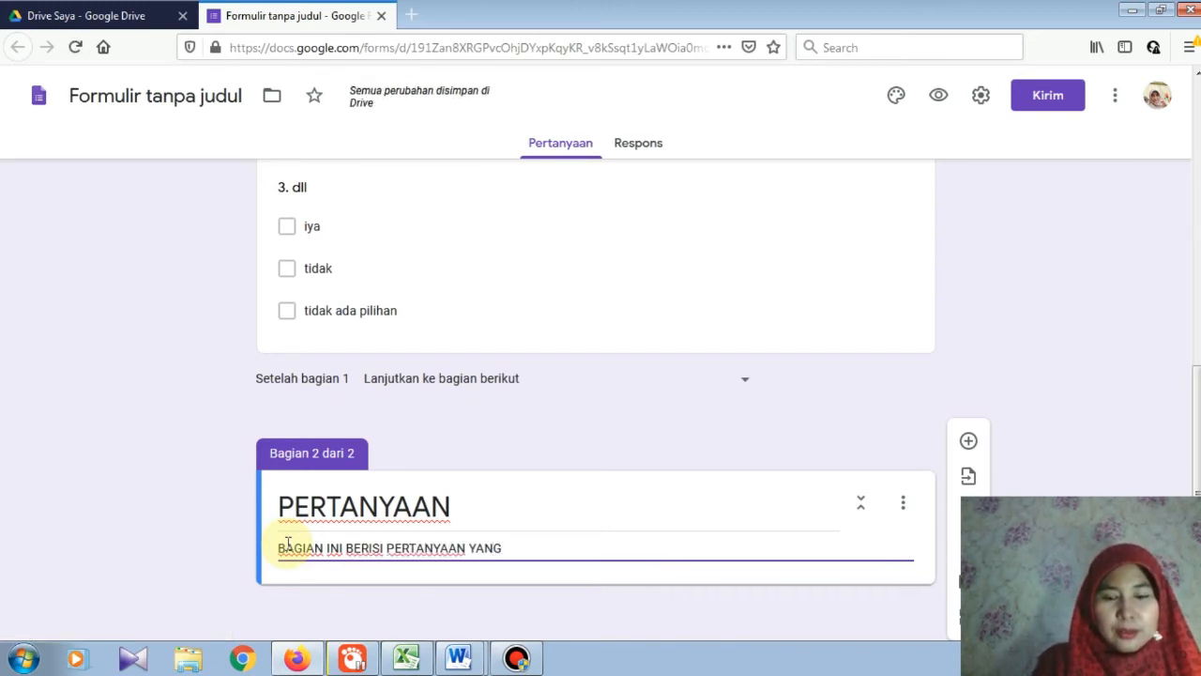
pyautogui.write(' HARUS DIJA')
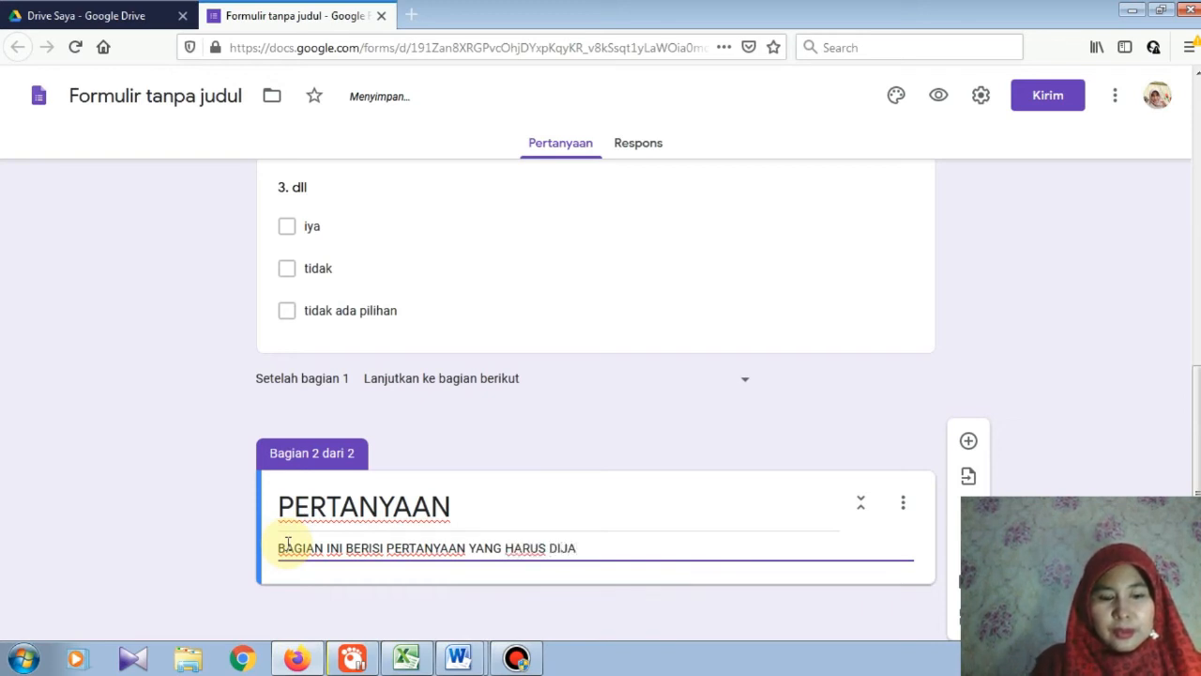
pyautogui.write('WAB')
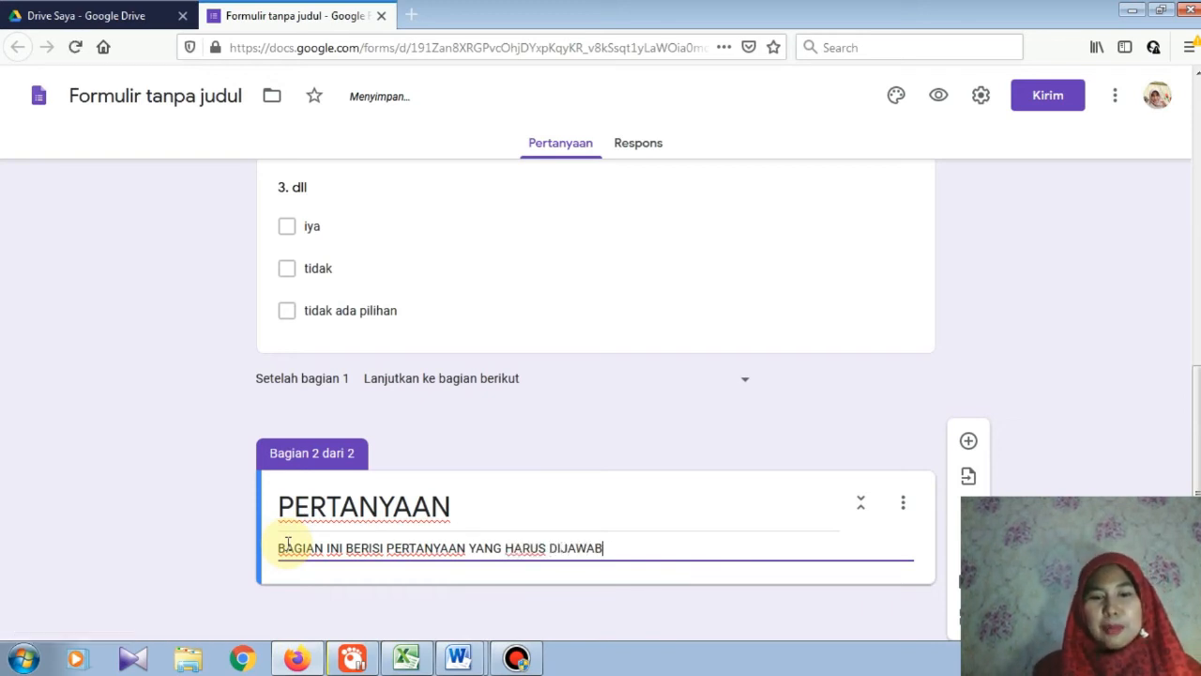
pyautogui.write('...')
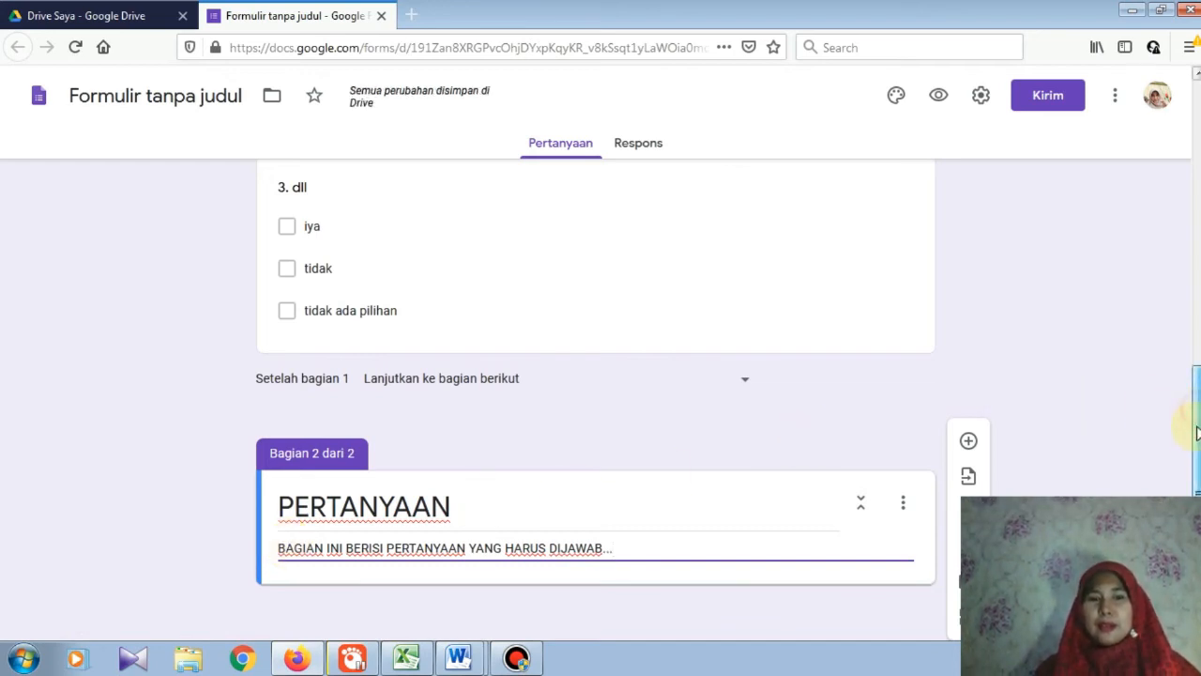
# Step: Add a new question to the "PERTANYAAN" section
pyautogui.click(969, 439)
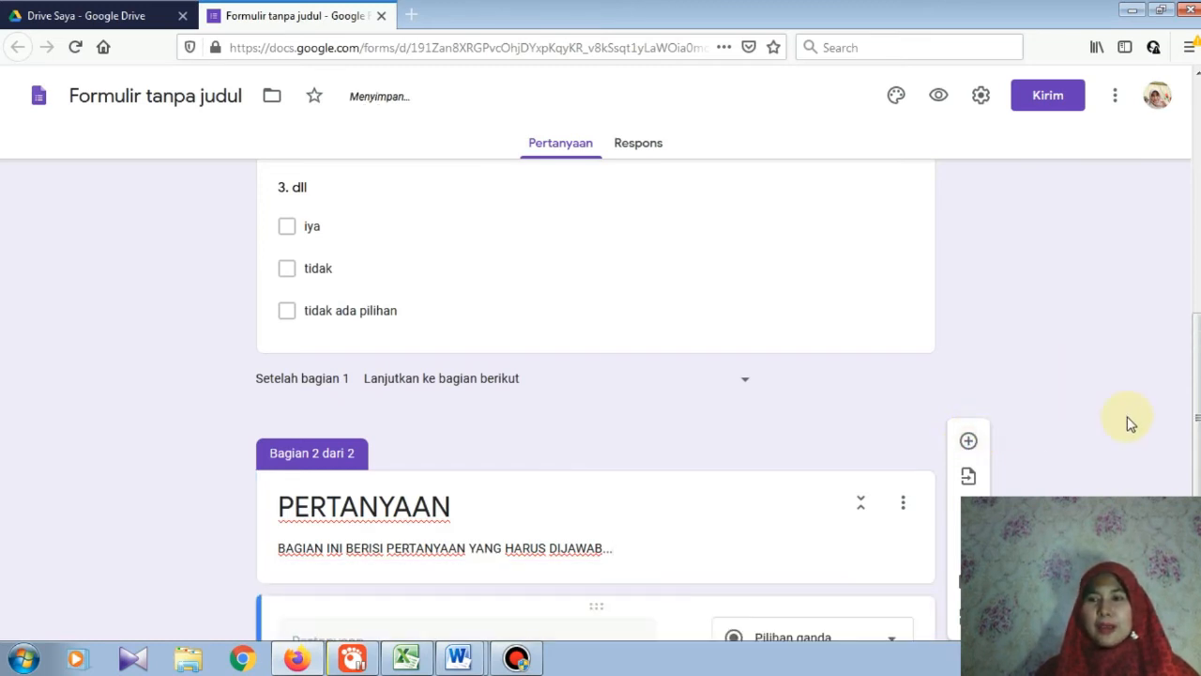
pyautogui.moveTo(1199, 375); pyautogui.dragTo(1198, 472)
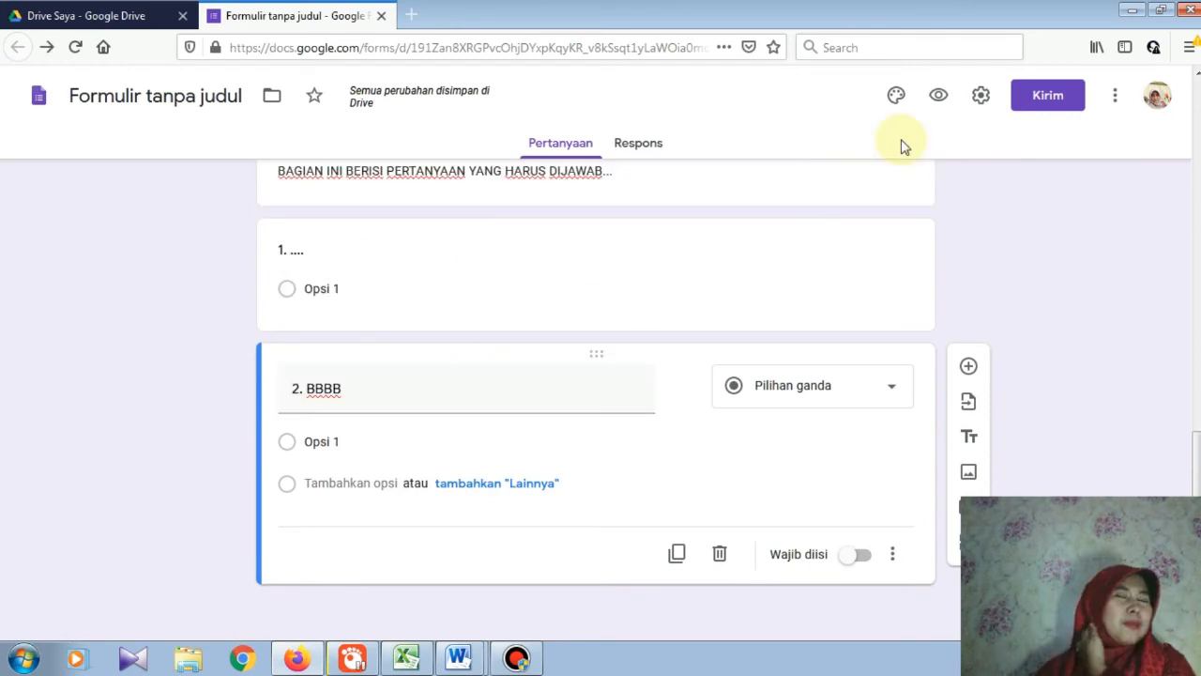
# Step: Copy the form's HTML embed code from its sending options and close the dialog
pyautogui.click(1046, 103)
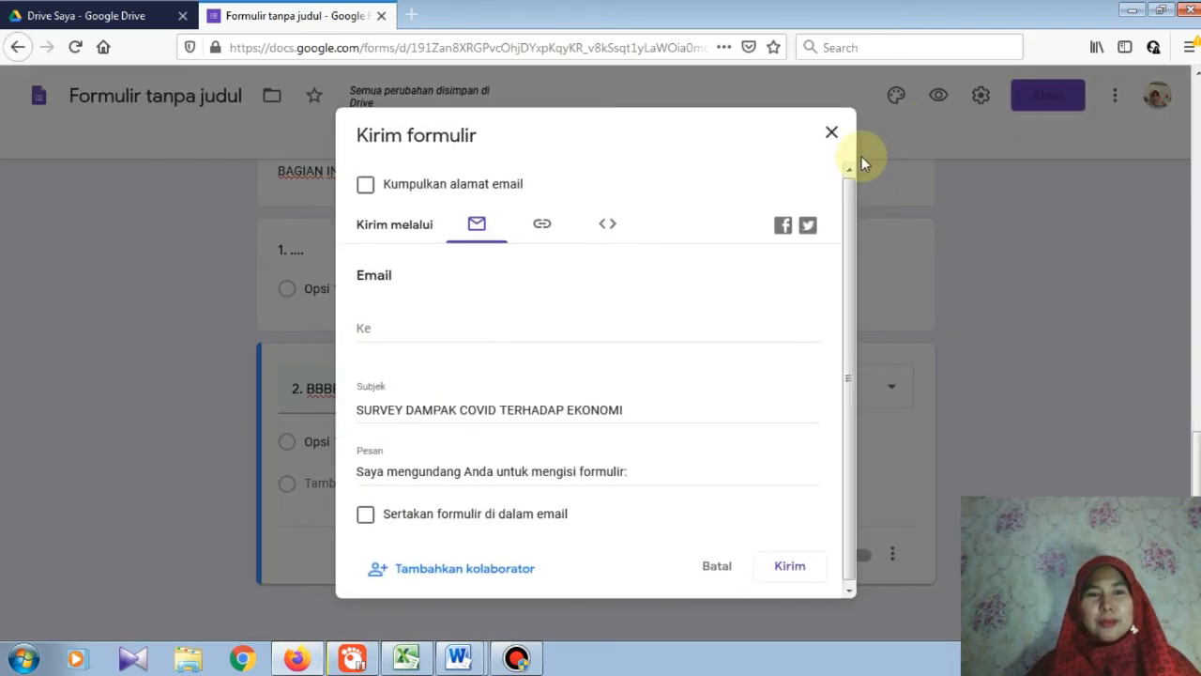
pyautogui.click(610, 227)
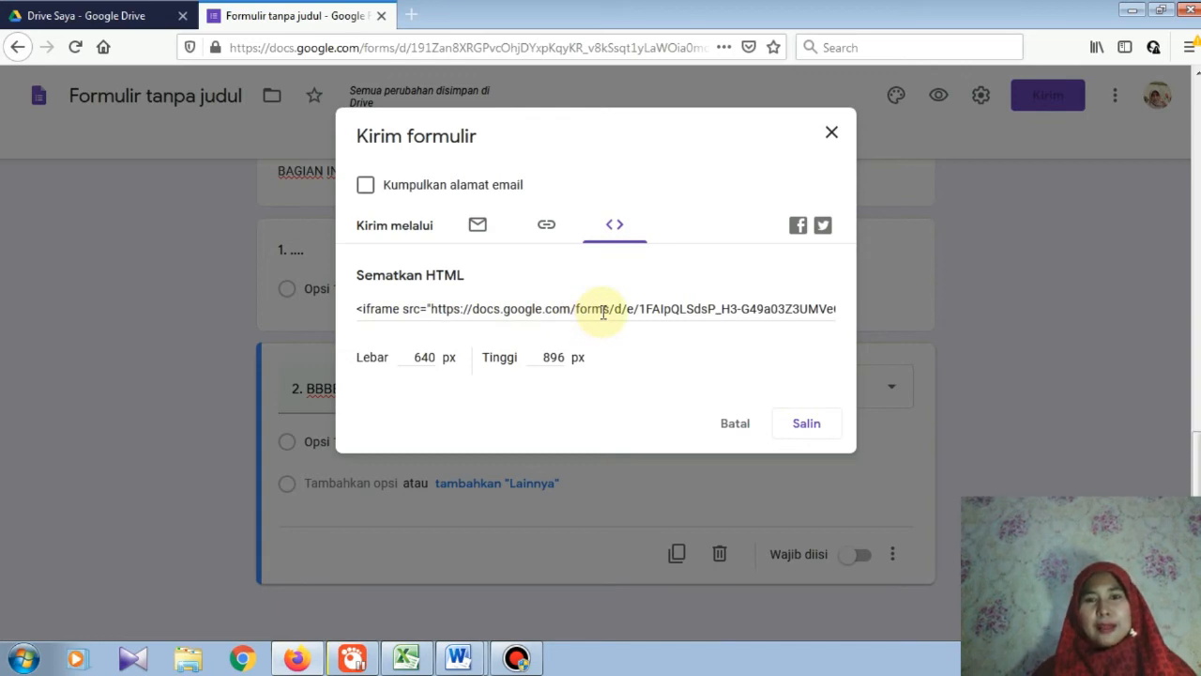
pyautogui.click(806, 427)
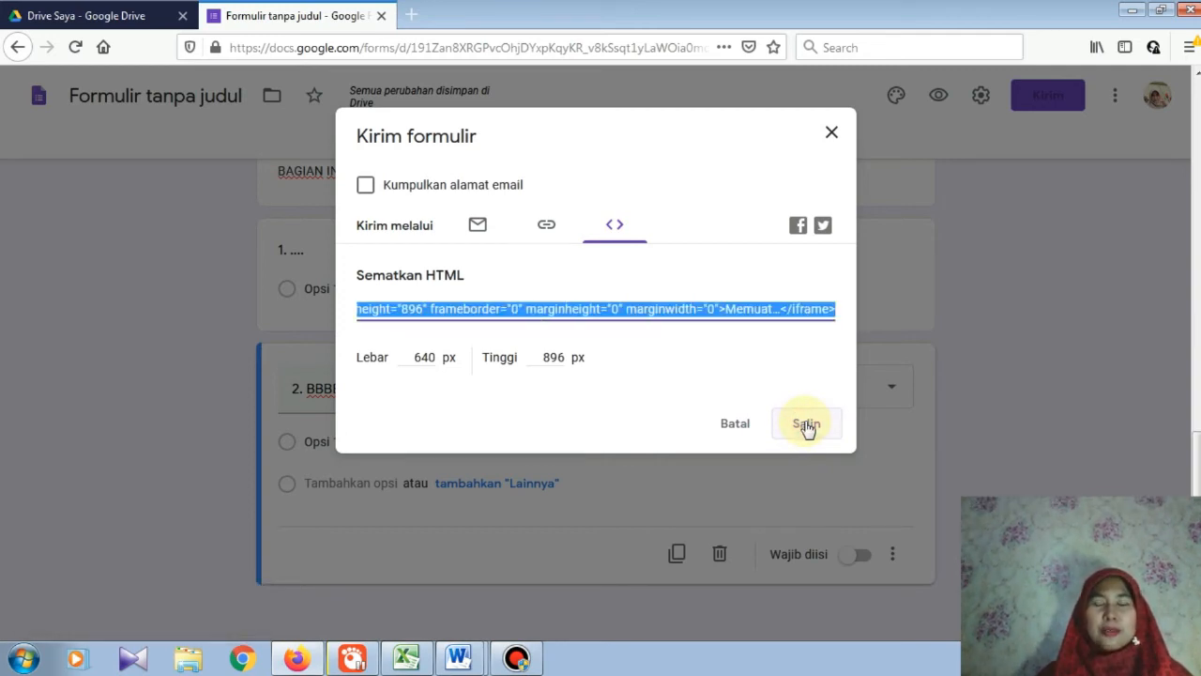
pyautogui.click(832, 135)
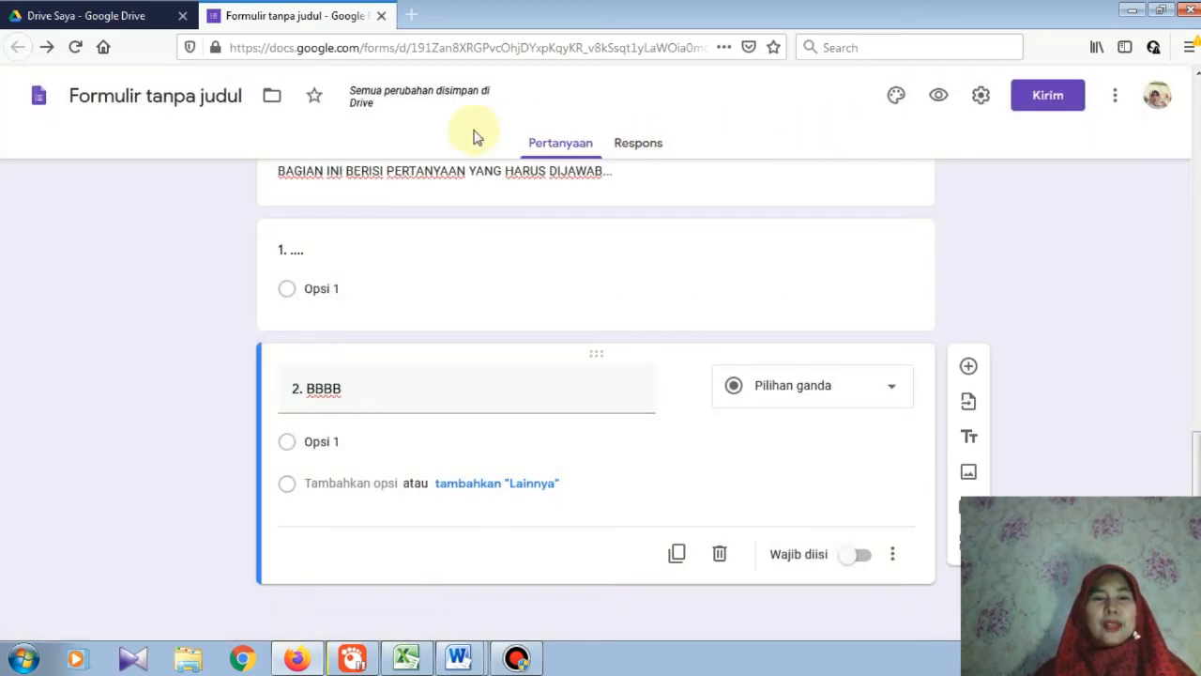
pyautogui.click(294, 662)
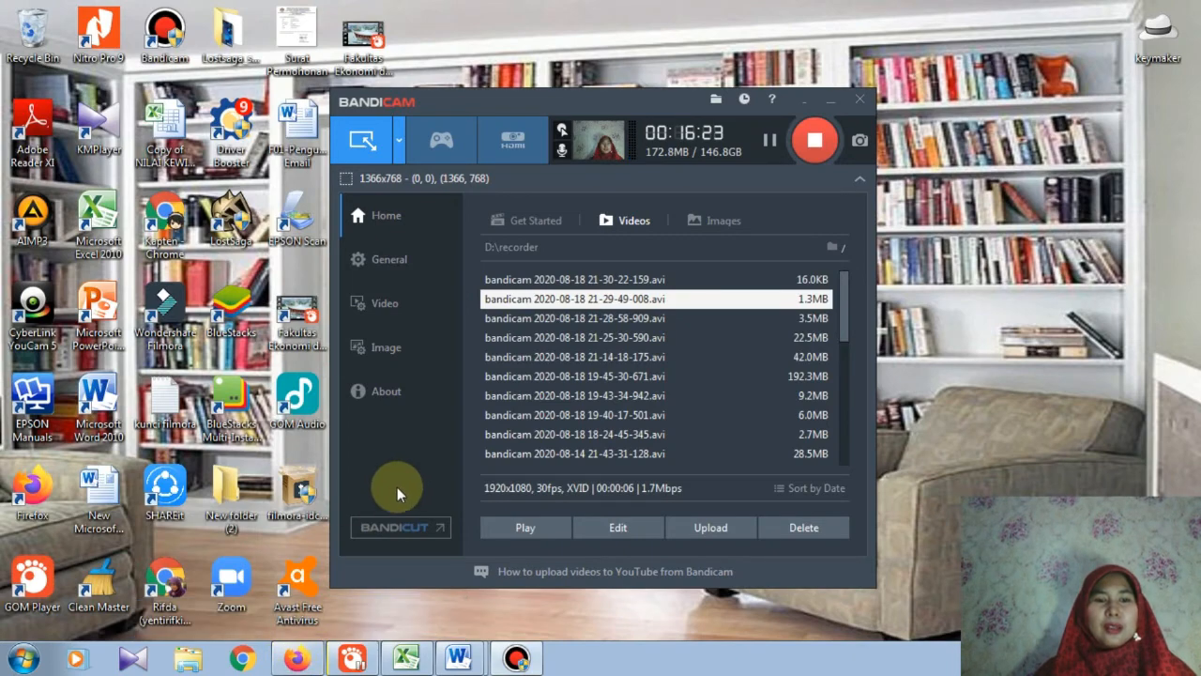
pyautogui.click(296, 663)
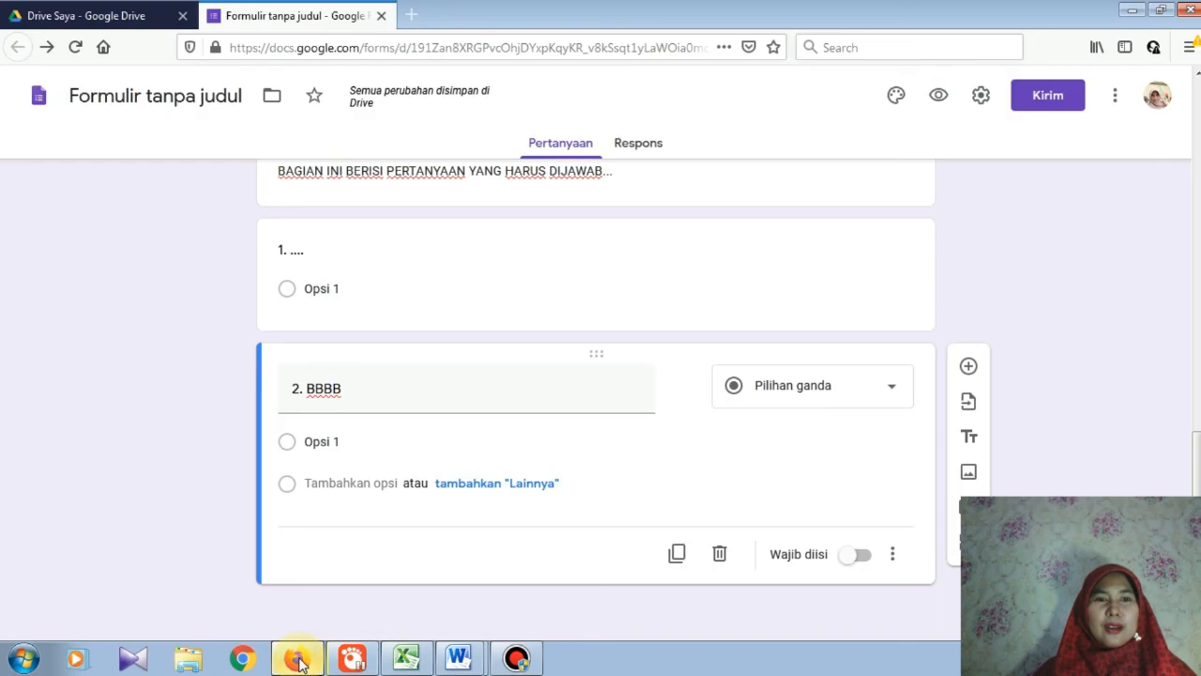
pyautogui.click(297, 662)
pyautogui.click(297, 662)
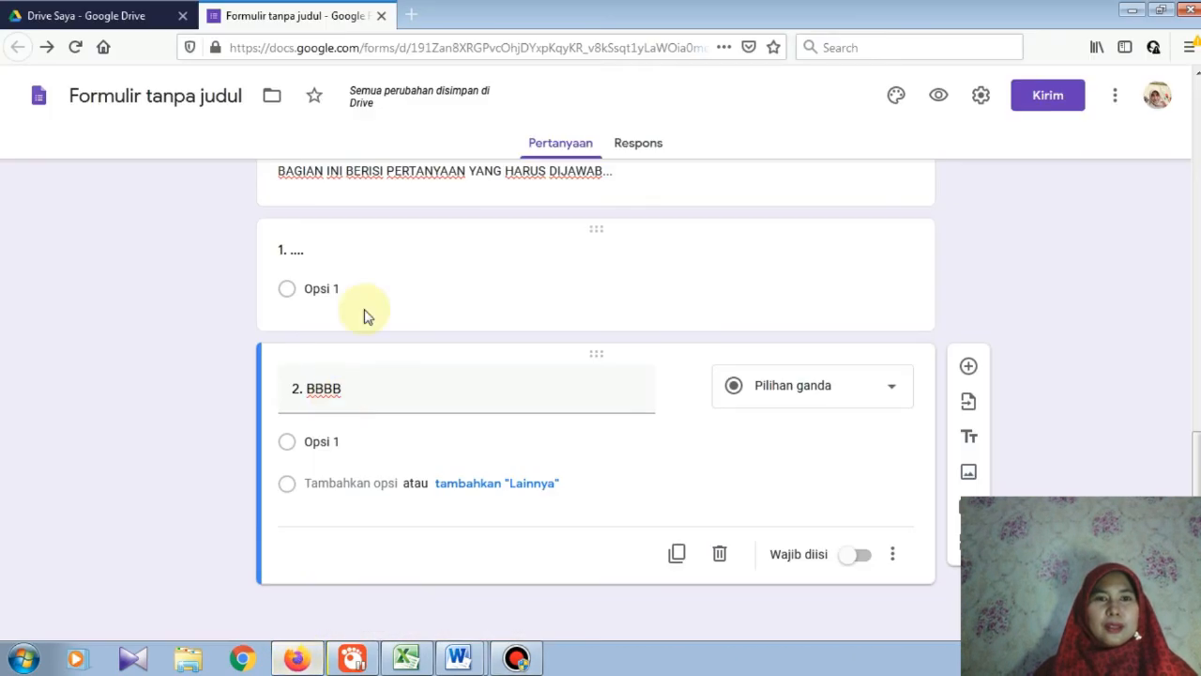
# Step: Open WhatsApp Web in a new browser tab and search the chats for "priba"
pyautogui.click(409, 13)
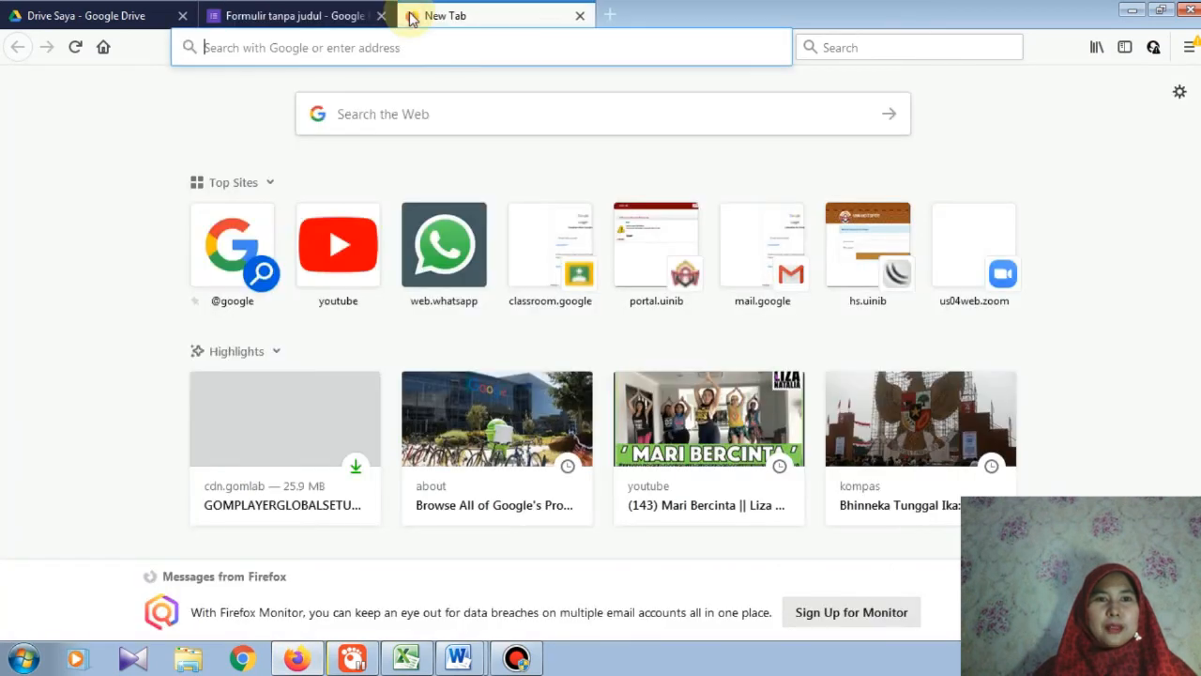
pyautogui.click(439, 242)
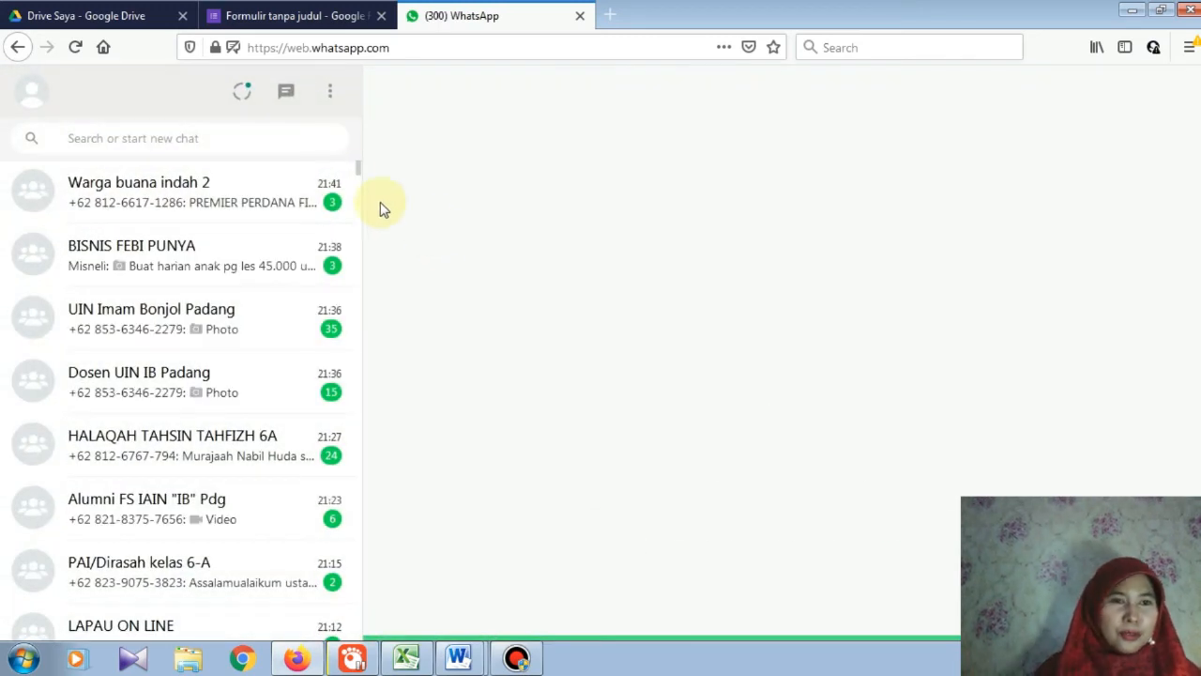
pyautogui.click(196, 139)
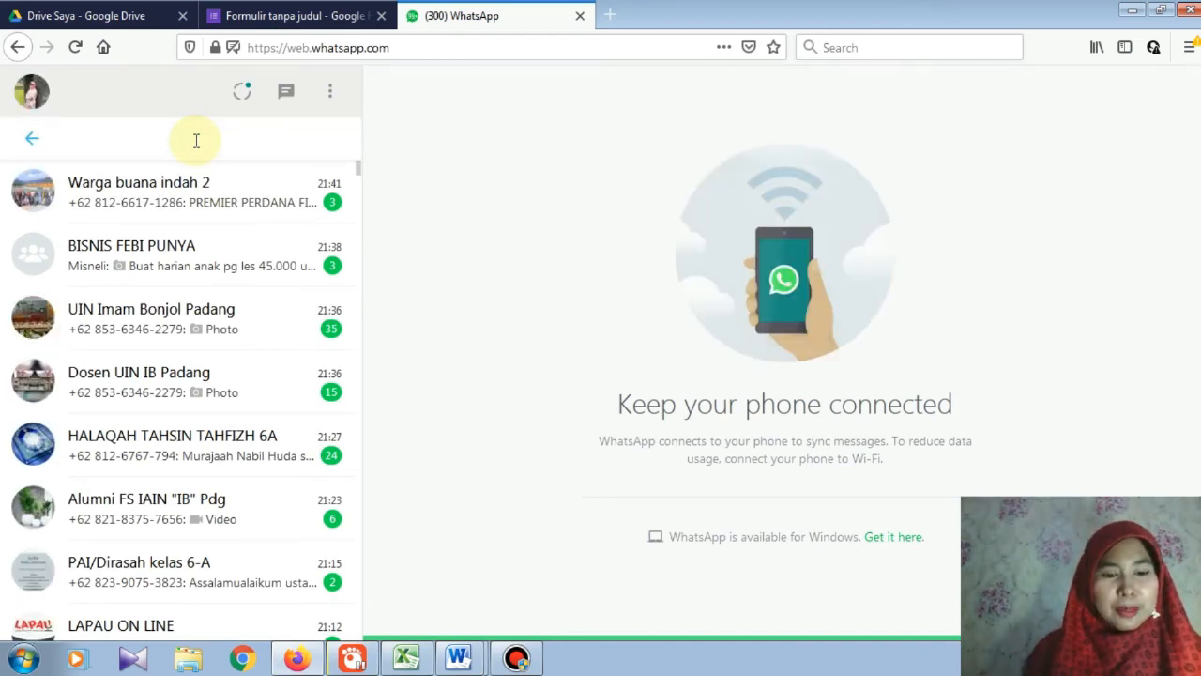
pyautogui.write('pri')
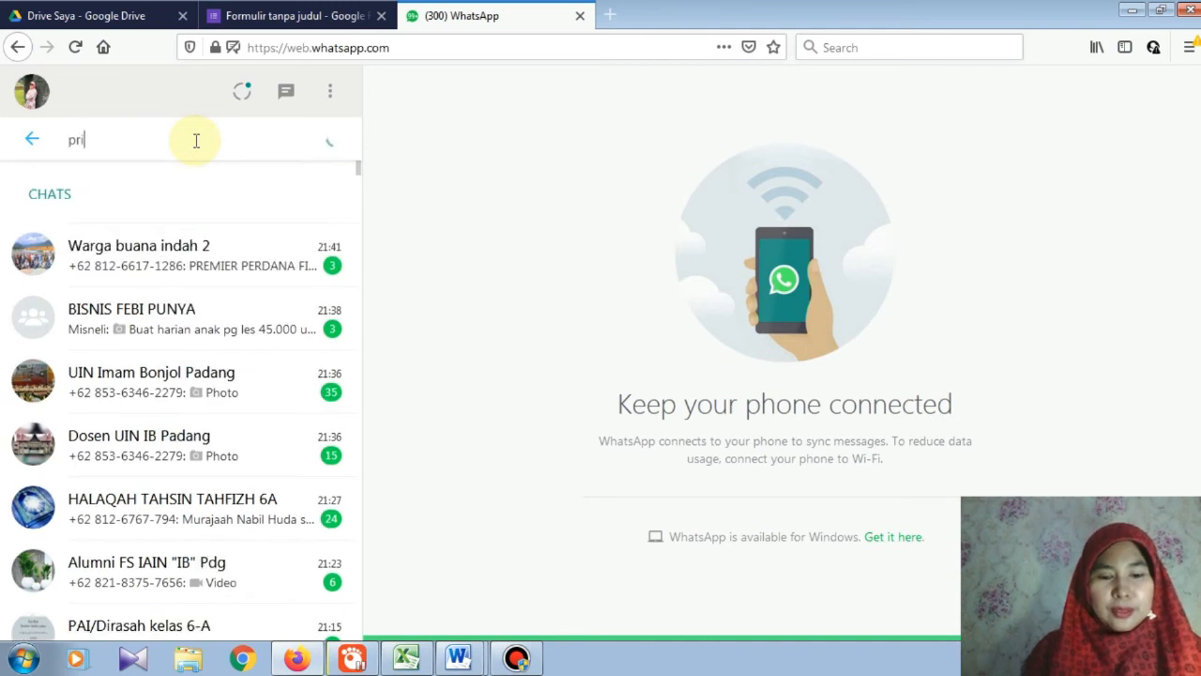
pyautogui.write('ba')
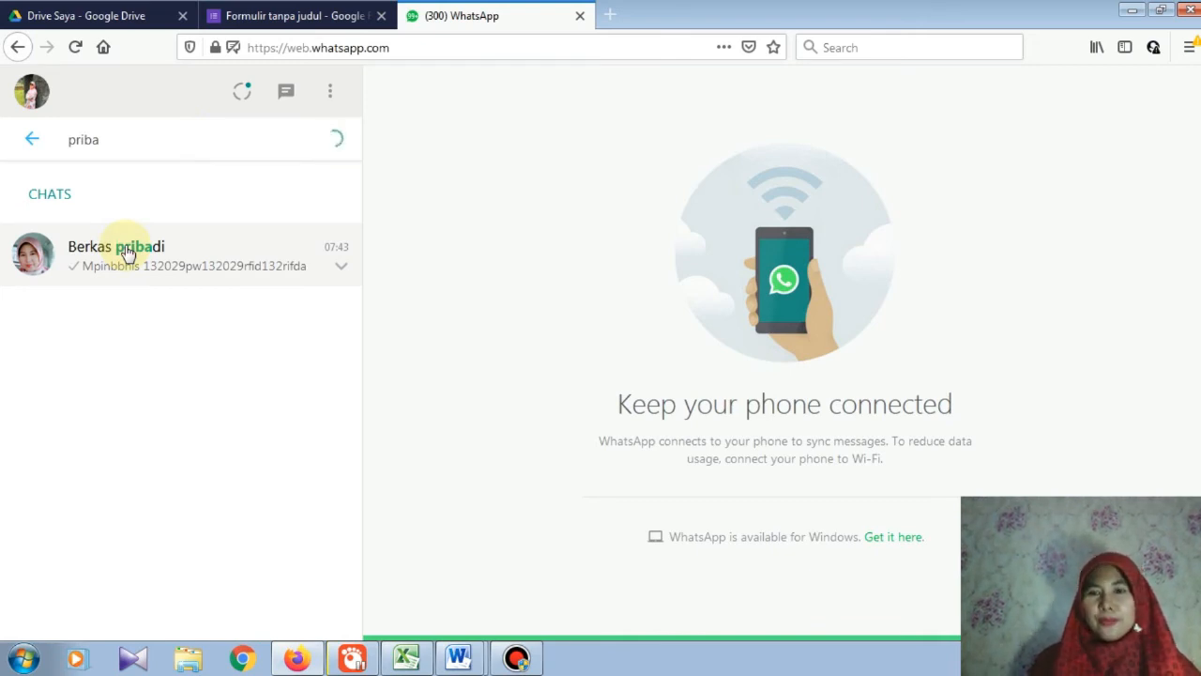
# Step: Paste the copied embed code into the "Berkas pribadi" chat and send it
pyautogui.click(128, 254)
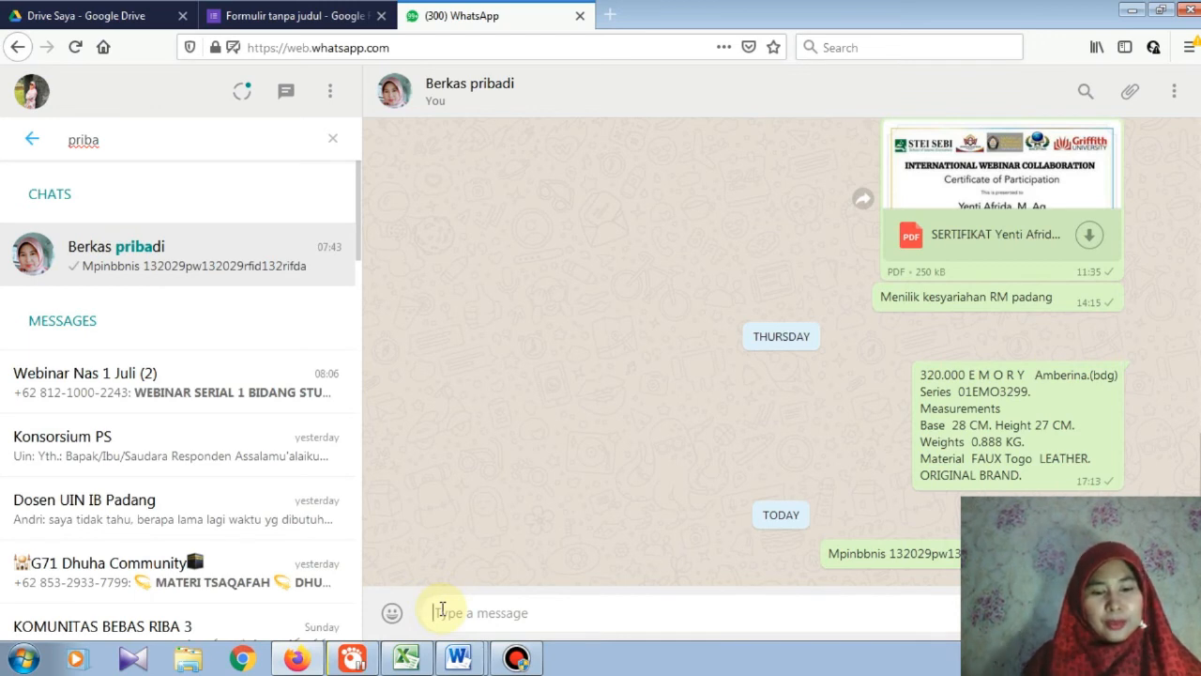
pyautogui.hotkey('ctrl', 'v')
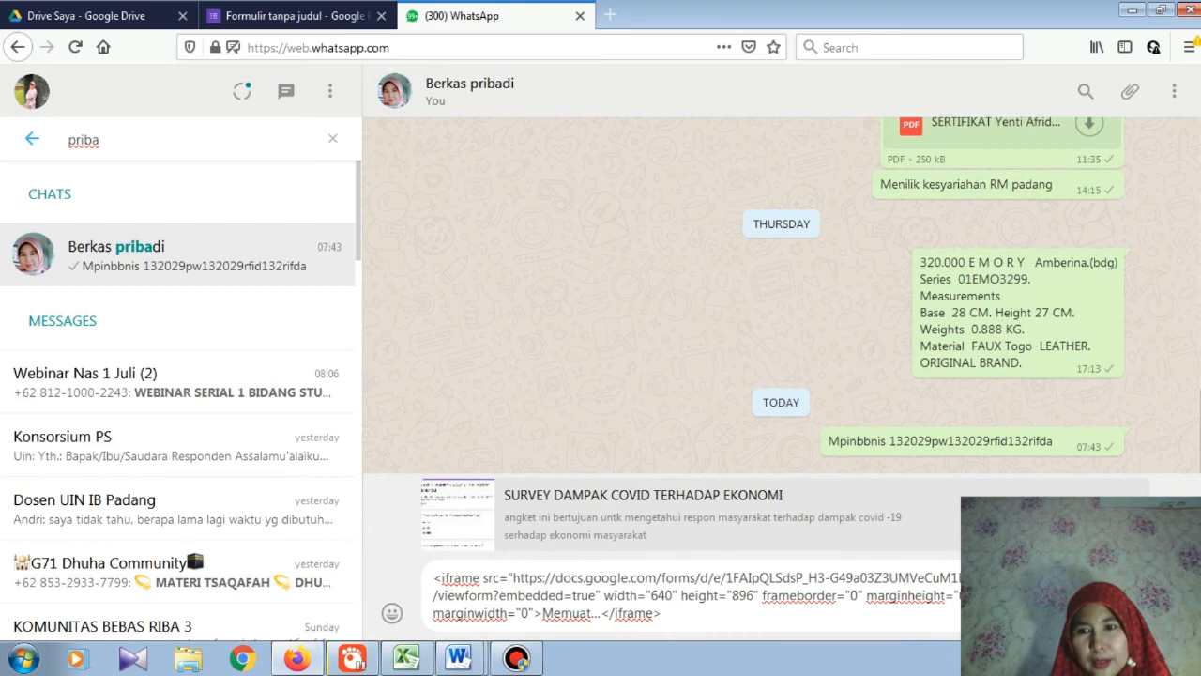
pyautogui.press('Return')
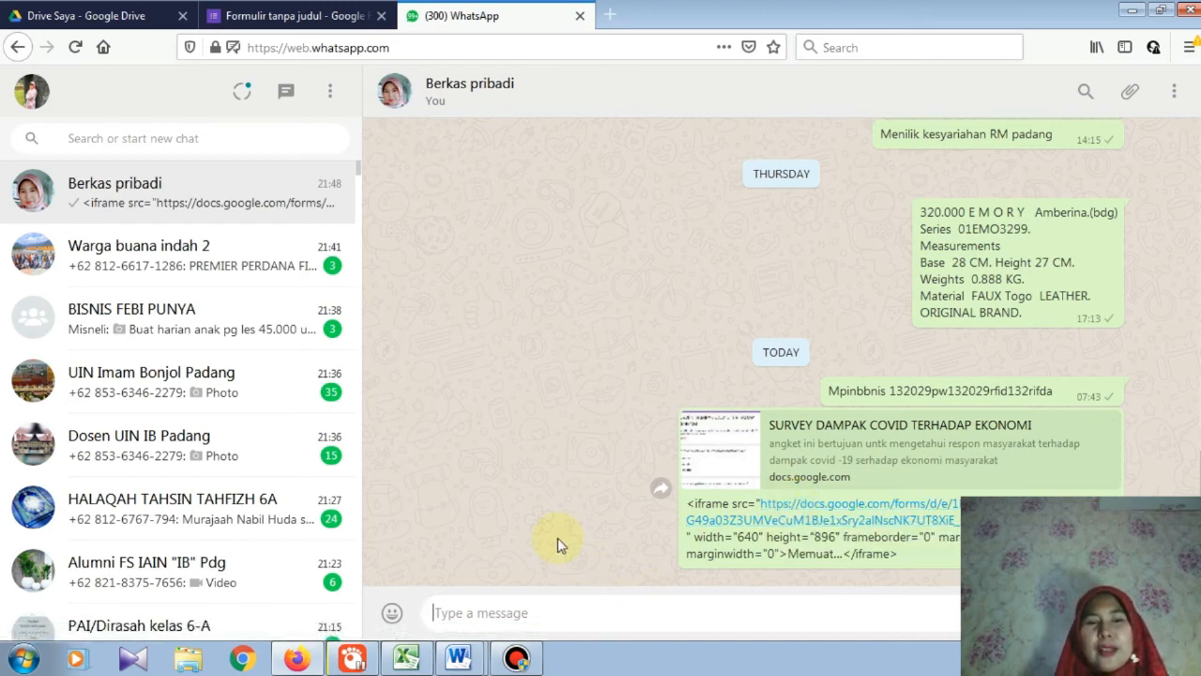
# Step: Open the survey from the link in the sent message, review its questions and answer the monthly income question with "menurun"
pyautogui.click(804, 519)
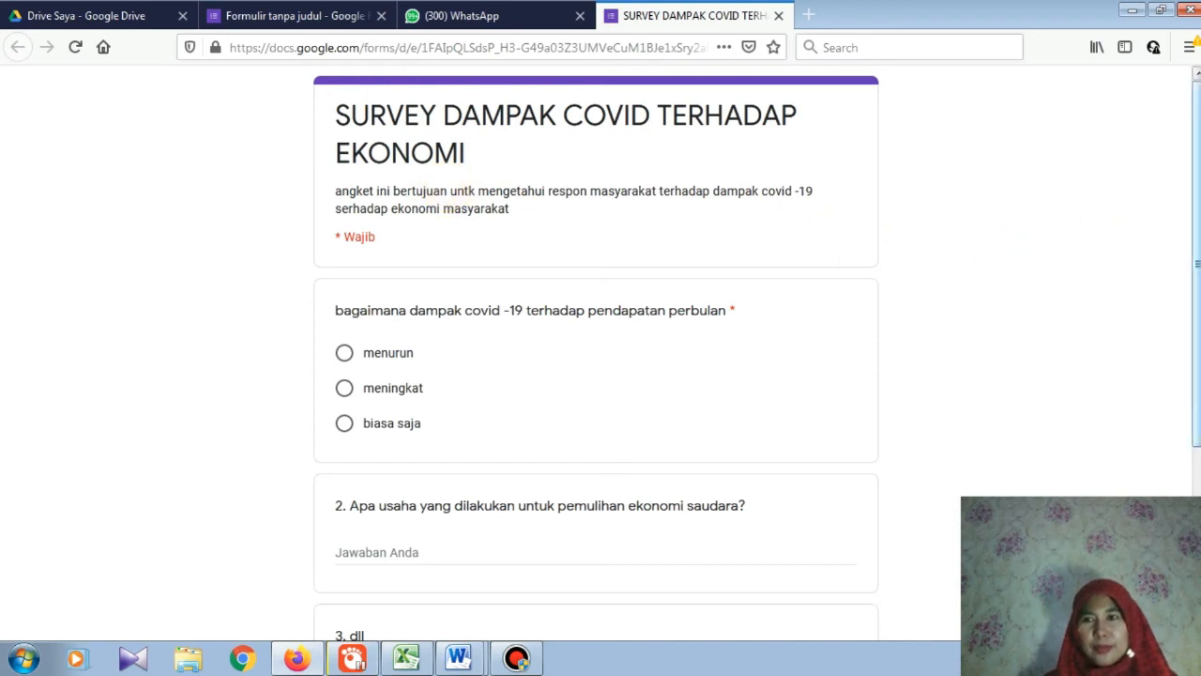
pyautogui.scroll(-4, 600, 357)
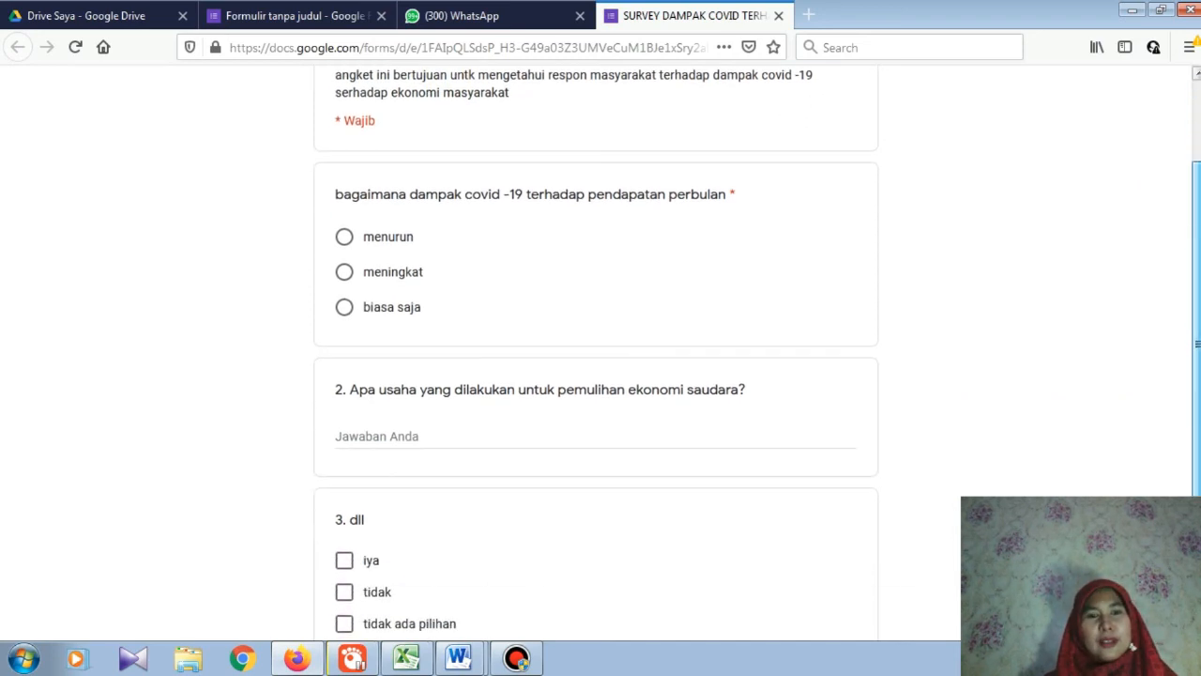
pyautogui.moveTo(1194, 418); pyautogui.dragTo(1197, 150)
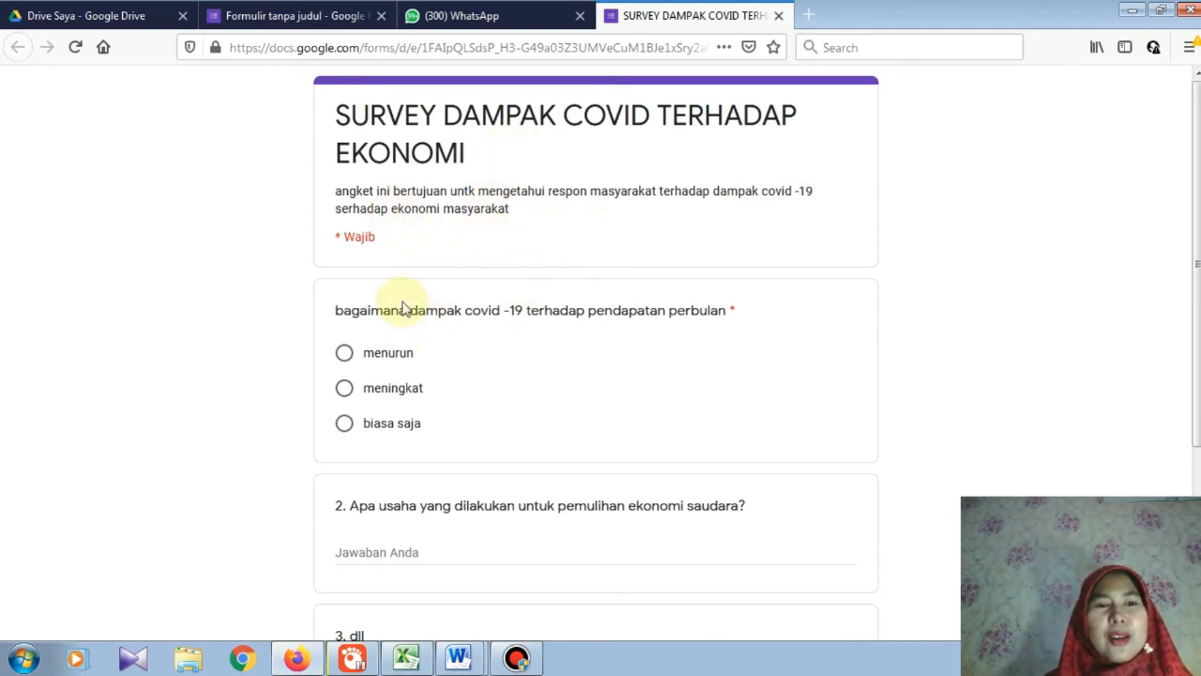
pyautogui.click(344, 353)
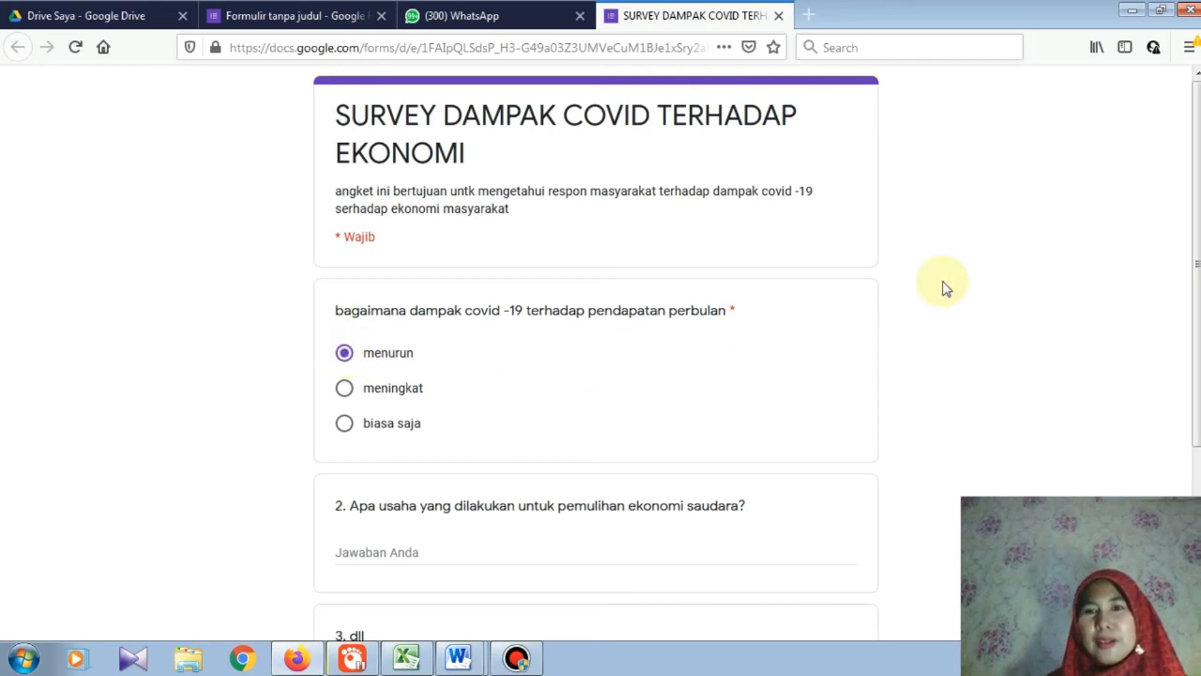
# Step: Answer question 2 about economic recovery efforts with "online shop" and choose "iya" for question 3
pyautogui.moveTo(1195, 267); pyautogui.dragTo(1198, 338)
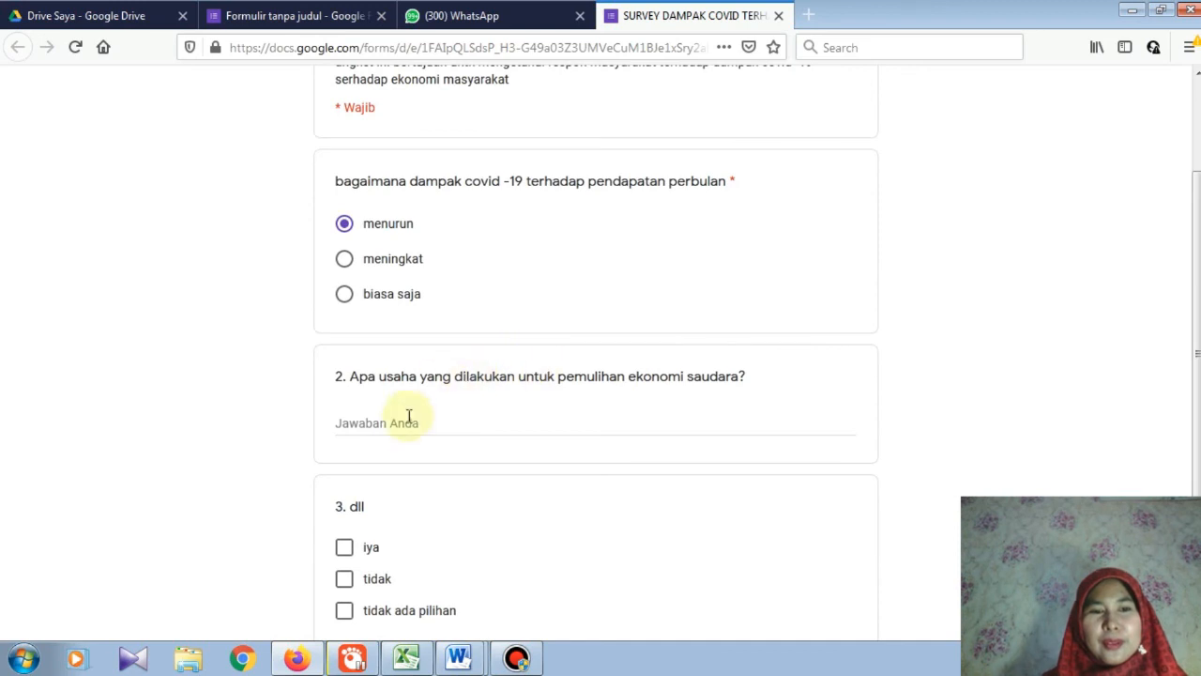
pyautogui.click(362, 422)
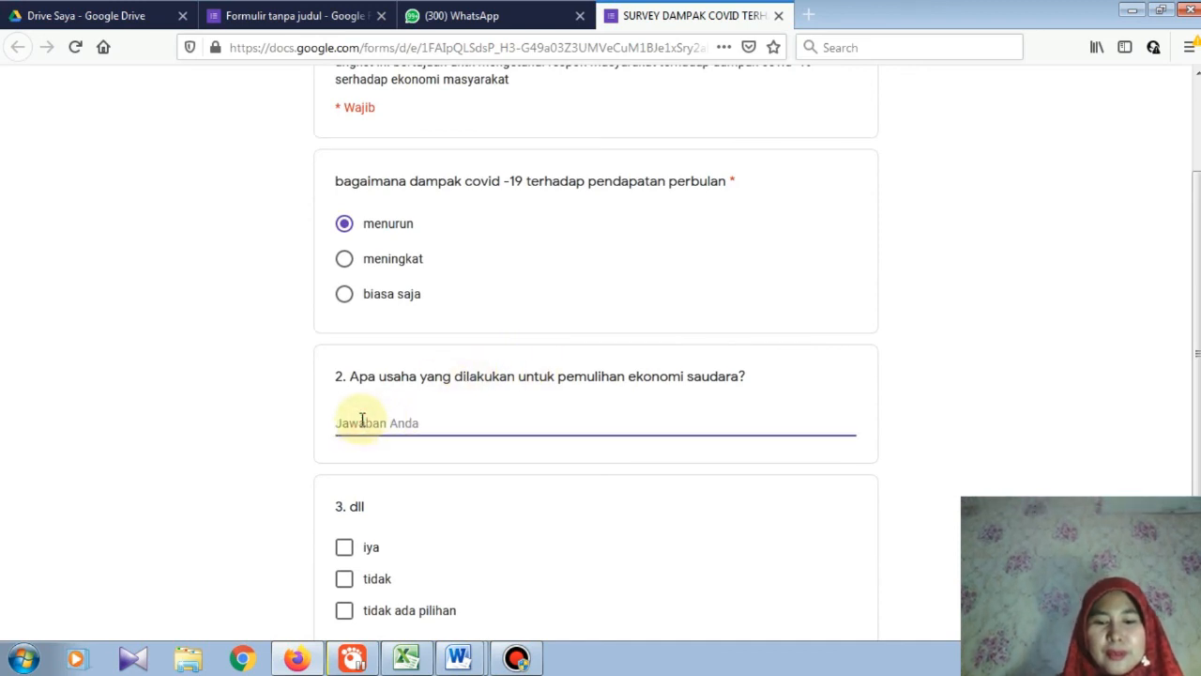
pyautogui.write('on')
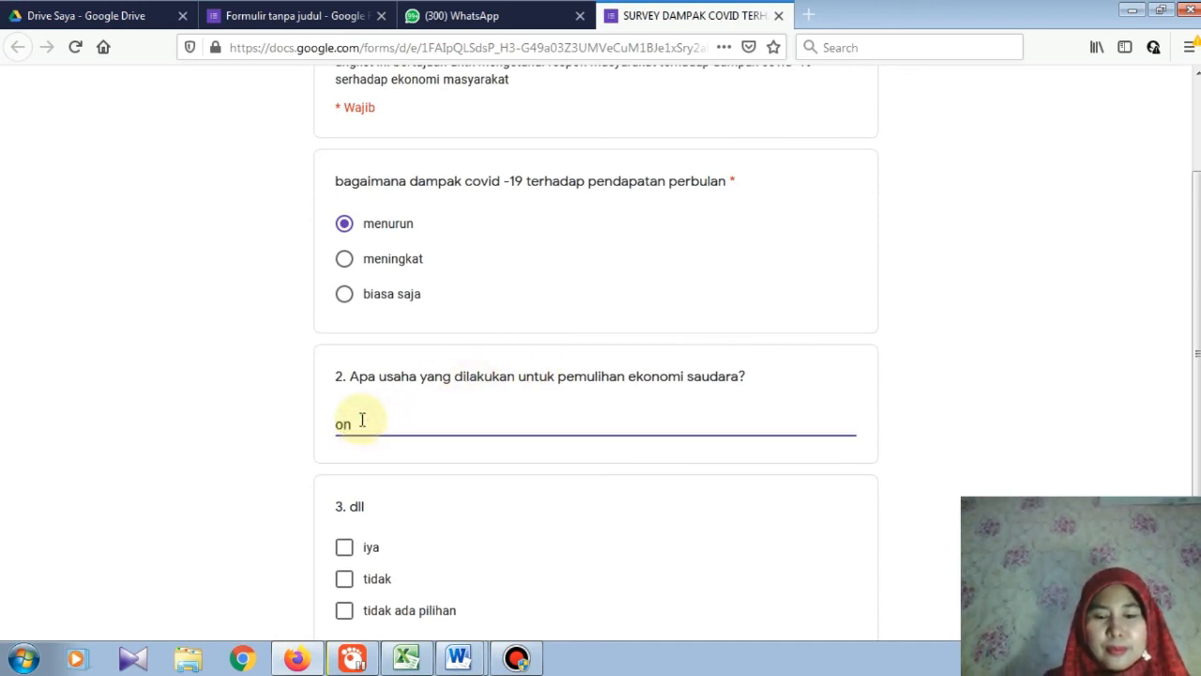
pyautogui.write('line')
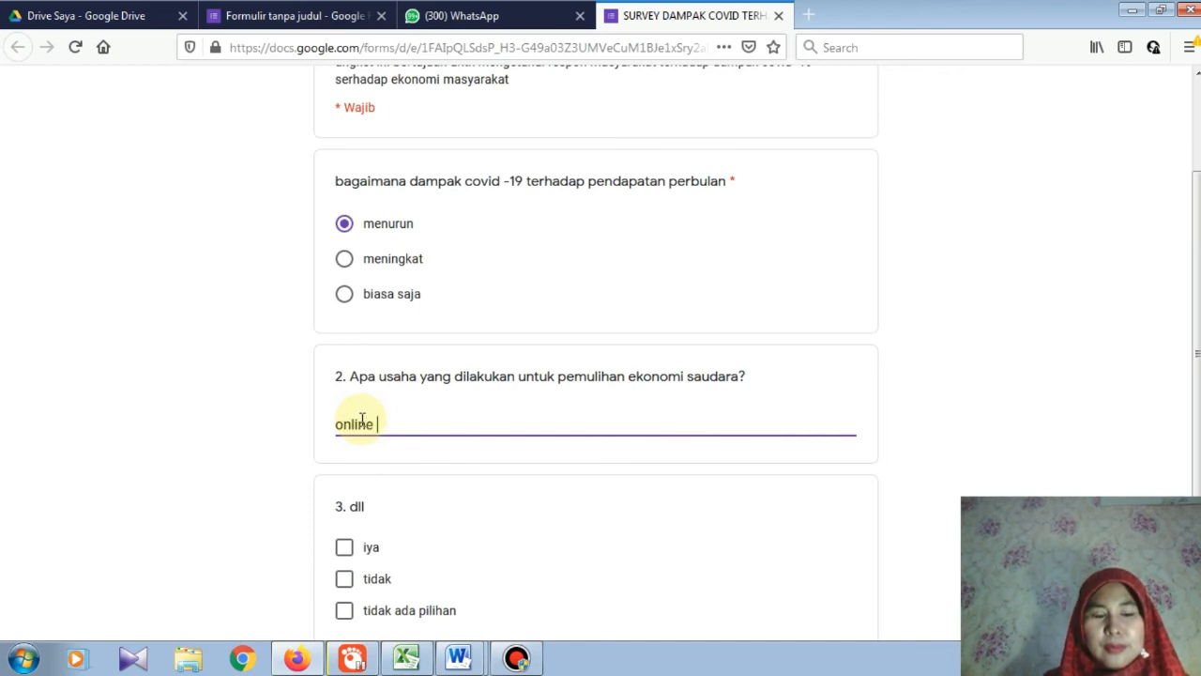
pyautogui.write(' shop')
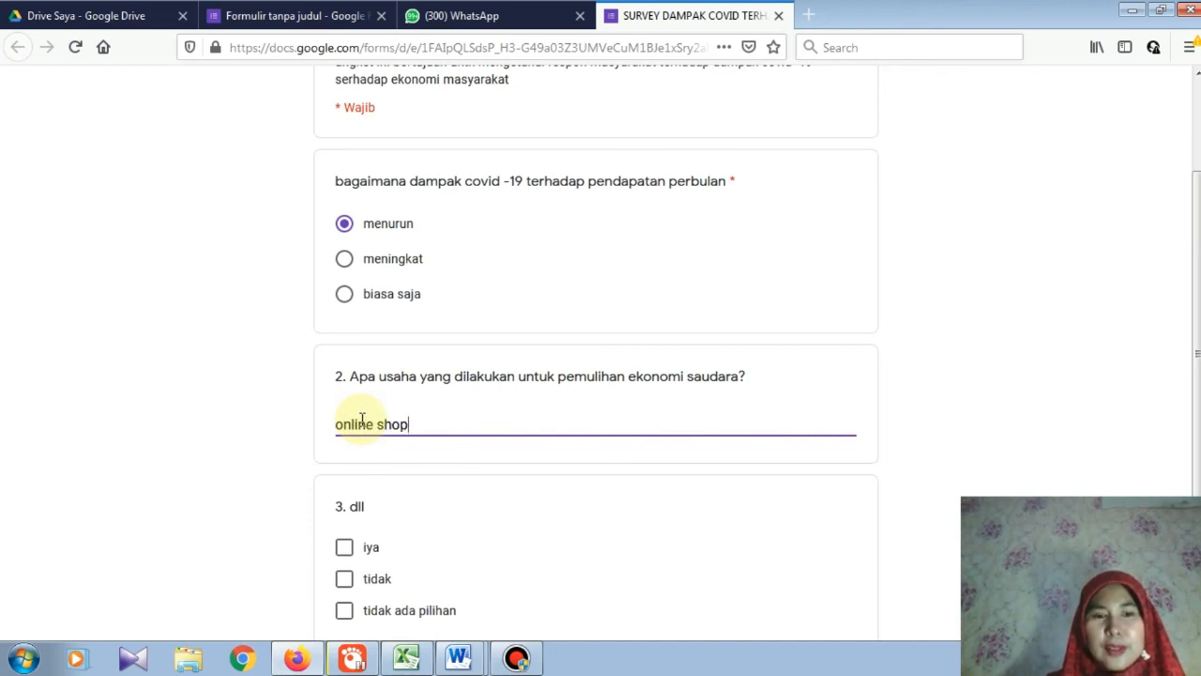
pyautogui.click(344, 548)
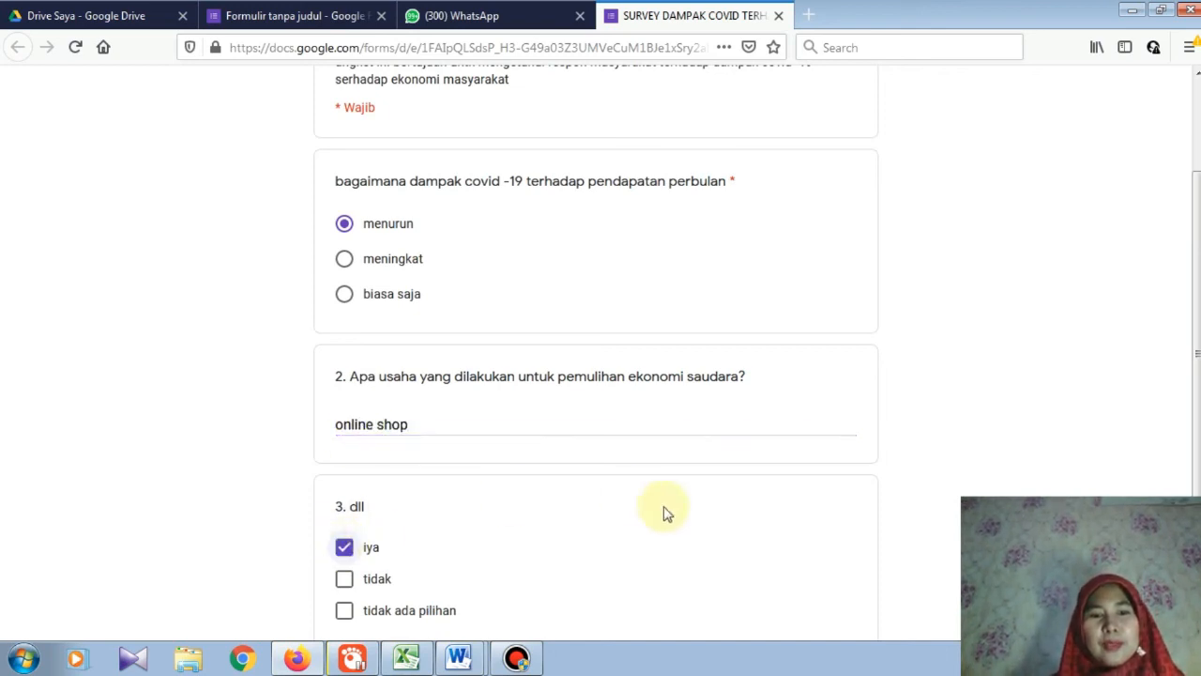
# Step: In the survey's following section, PERTANYAAN, choose "Opsi 1" for both questions and submit the response
pyautogui.moveTo(1196, 355); pyautogui.dragTo(1197, 441)
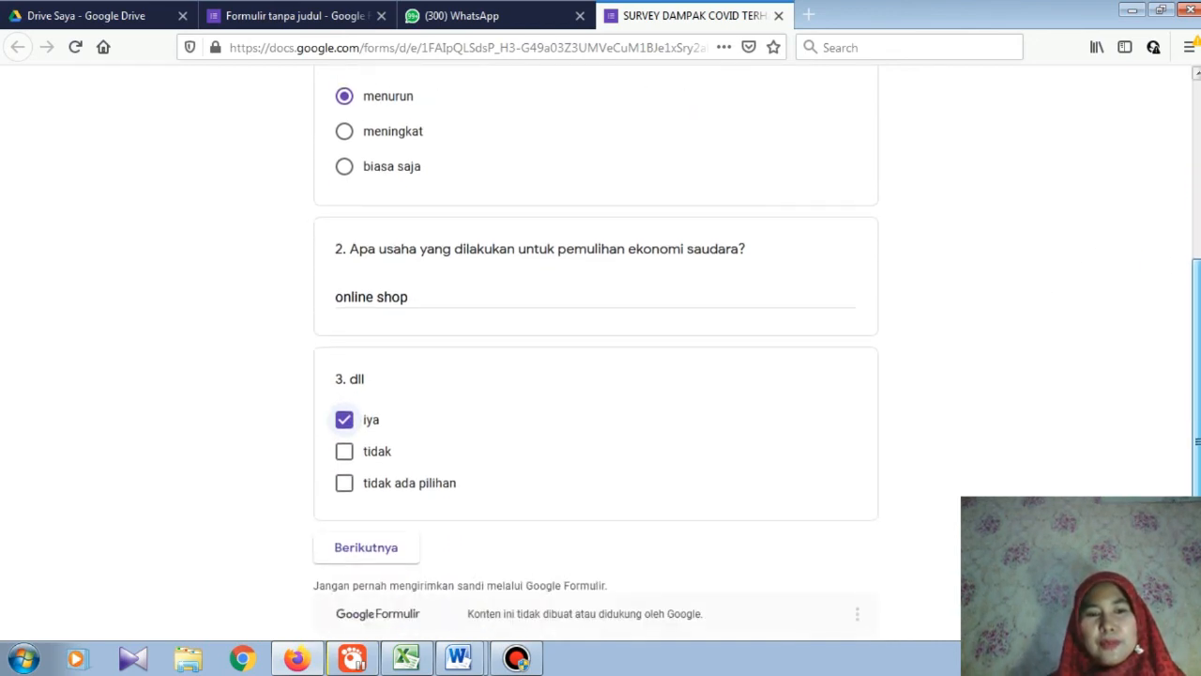
pyautogui.click(374, 550)
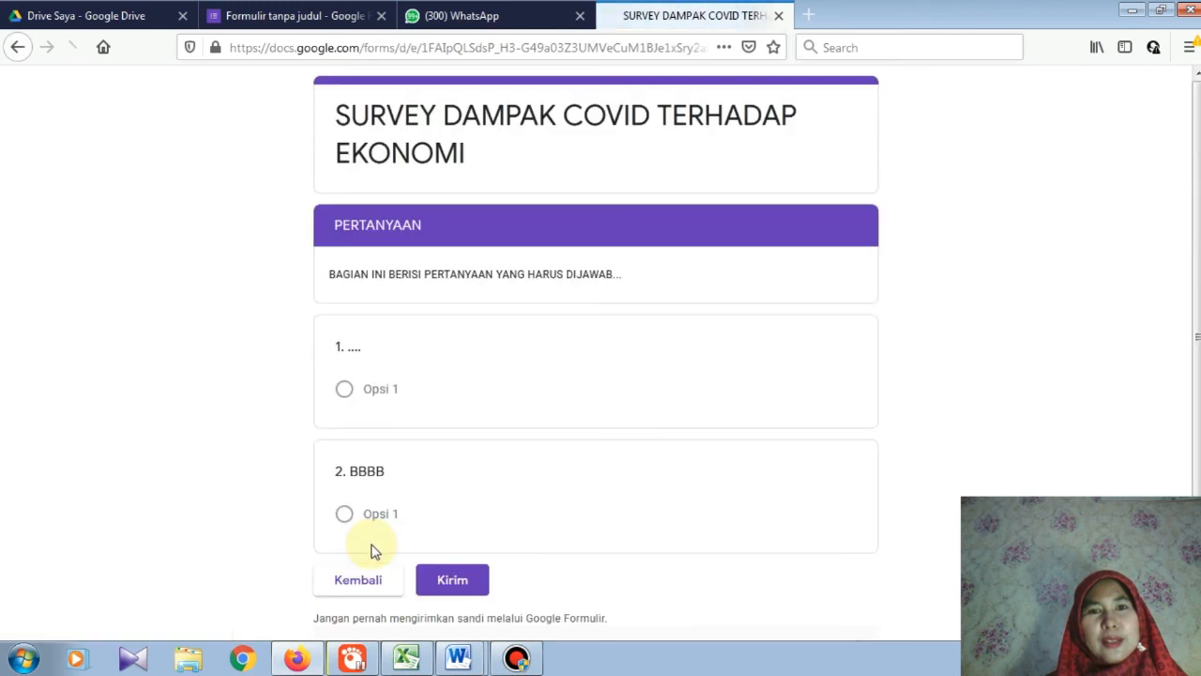
pyautogui.click(345, 390)
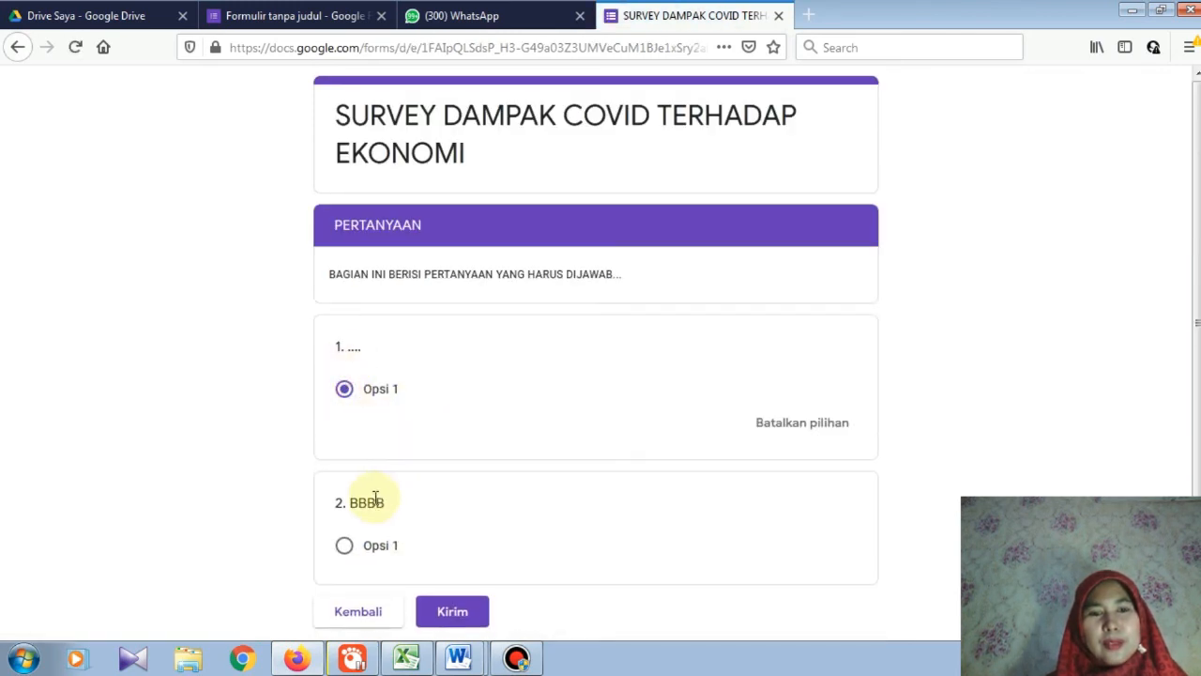
pyautogui.click(344, 545)
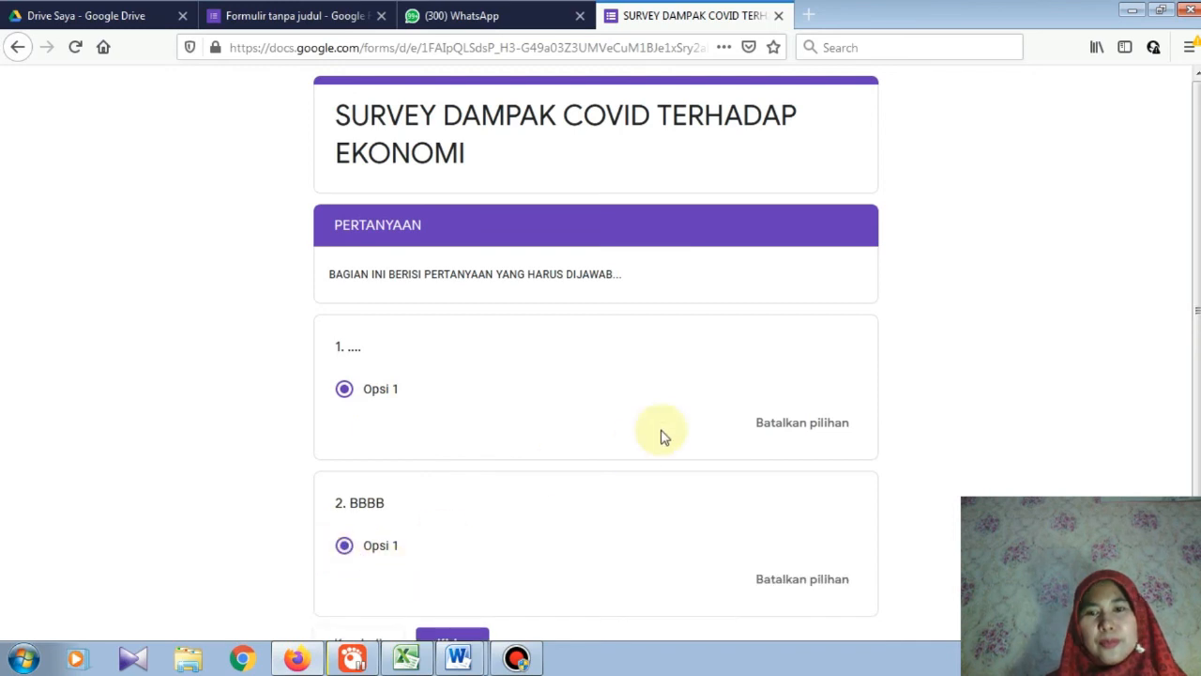
pyautogui.moveTo(1187, 188); pyautogui.dragTo(1196, 311)
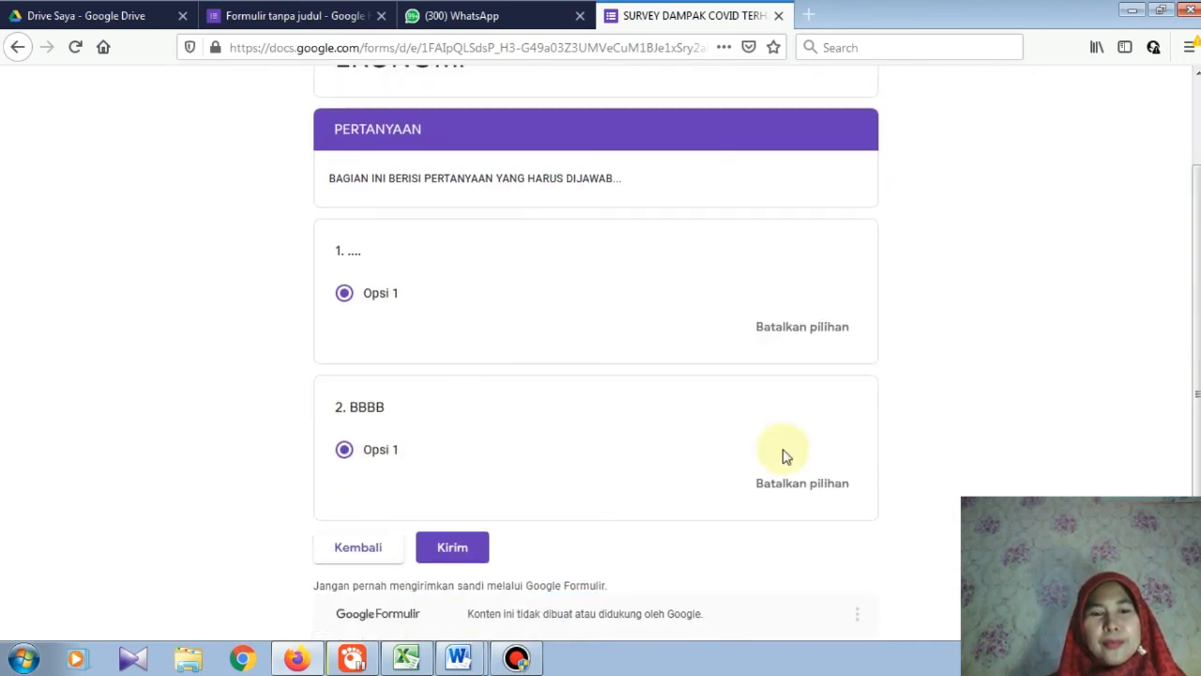
pyautogui.click(452, 548)
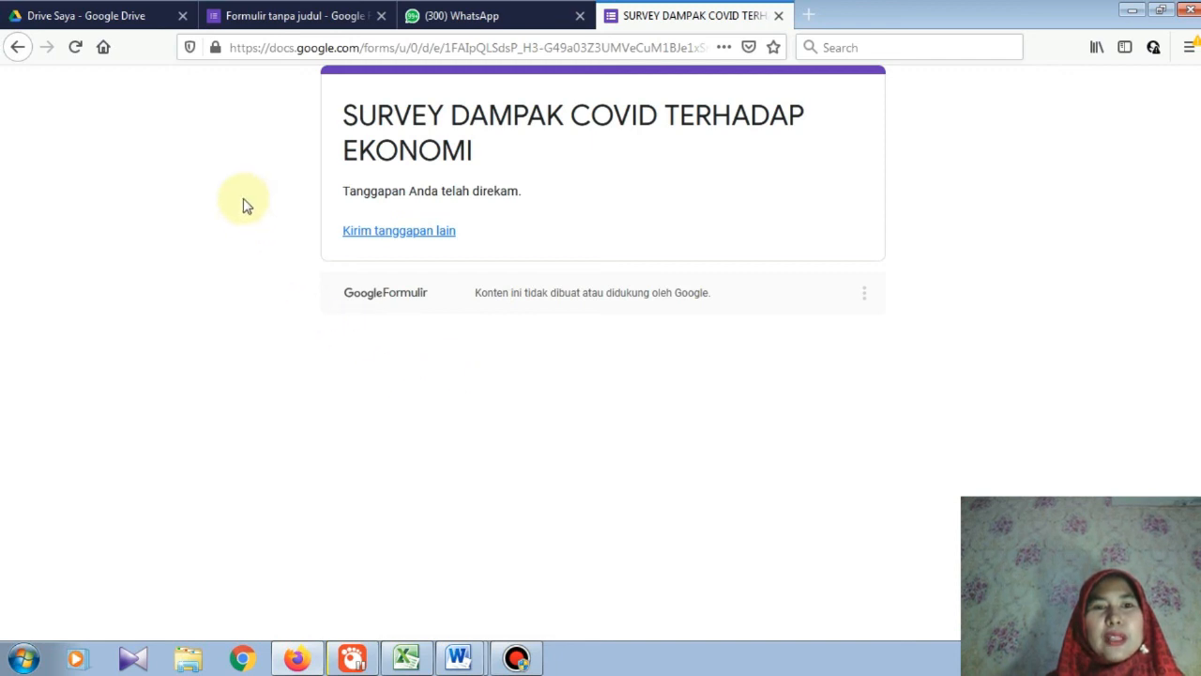
# Step: Return to the form editor and examine the response summary and the available options for managing responses
pyautogui.click(270, 19)
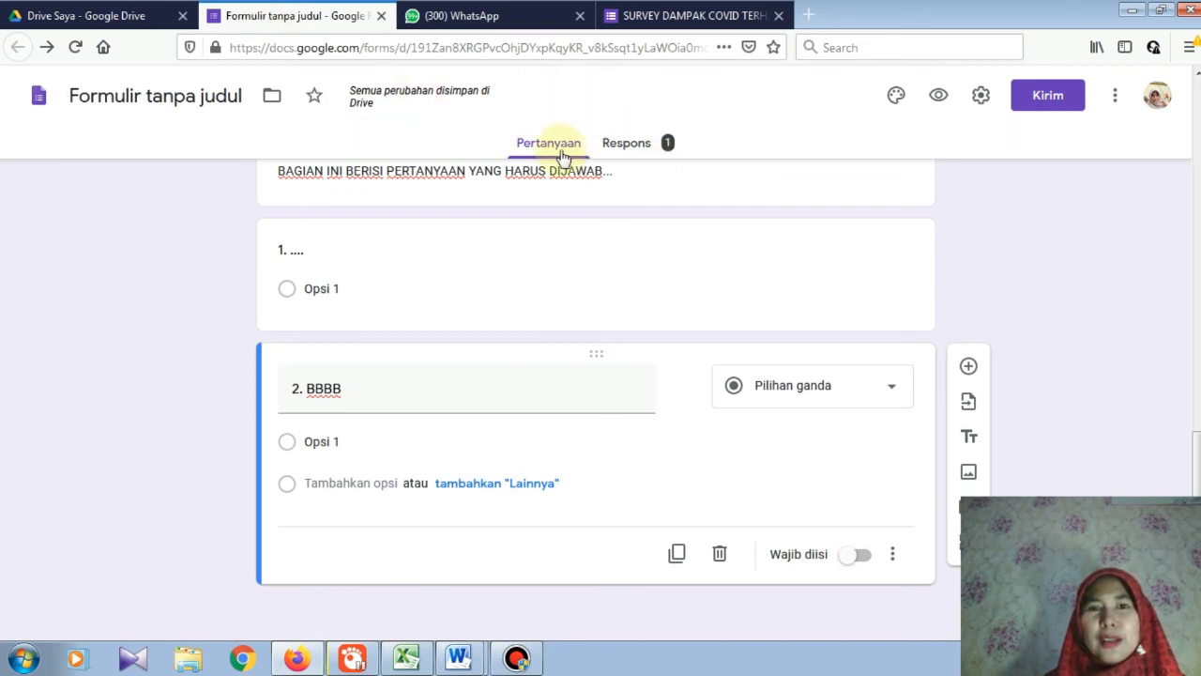
pyautogui.click(628, 143)
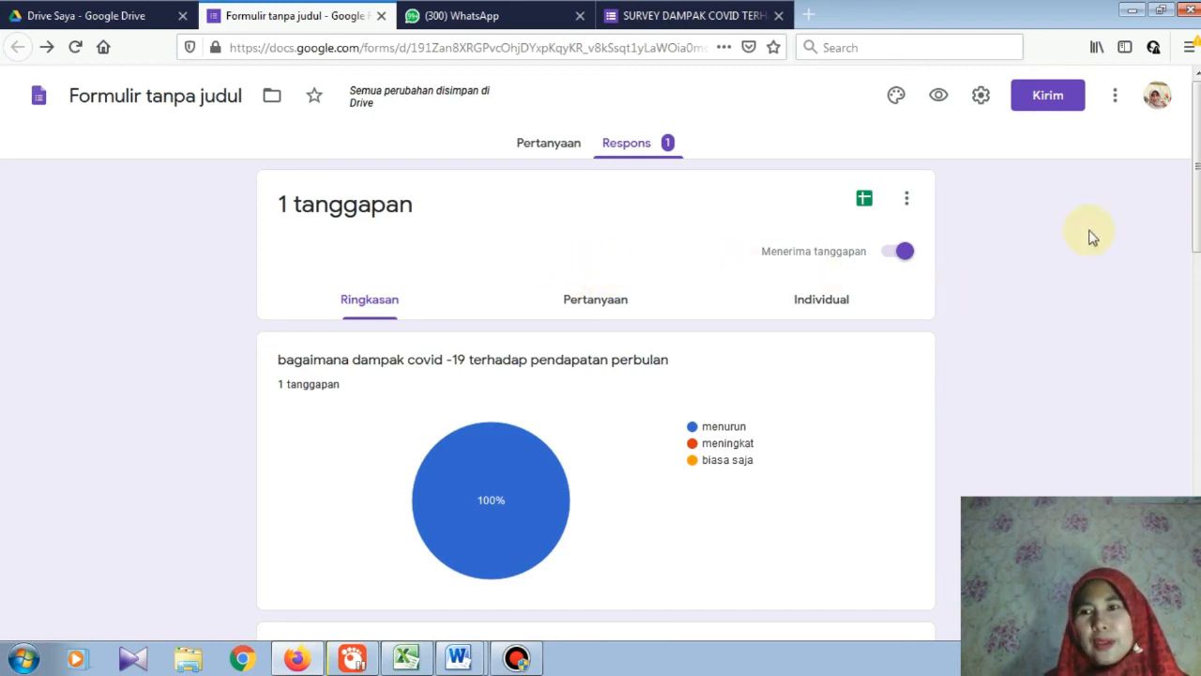
pyautogui.moveTo(1197, 180)
pyautogui.mouseDown()
pyautogui.moveTo(1197, 191)
pyautogui.moveTo(1198, 120)
pyautogui.moveTo(1199, 498)
pyautogui.moveTo(1179, 166)
pyautogui.mouseUp()
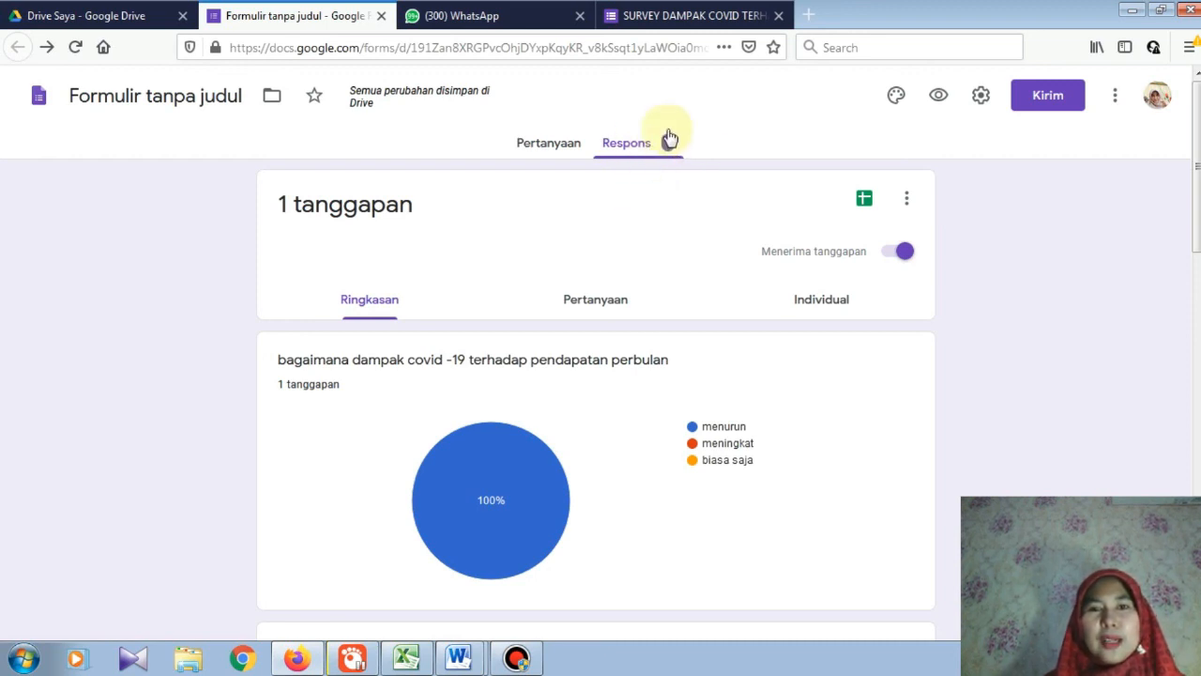
pyautogui.click(907, 199)
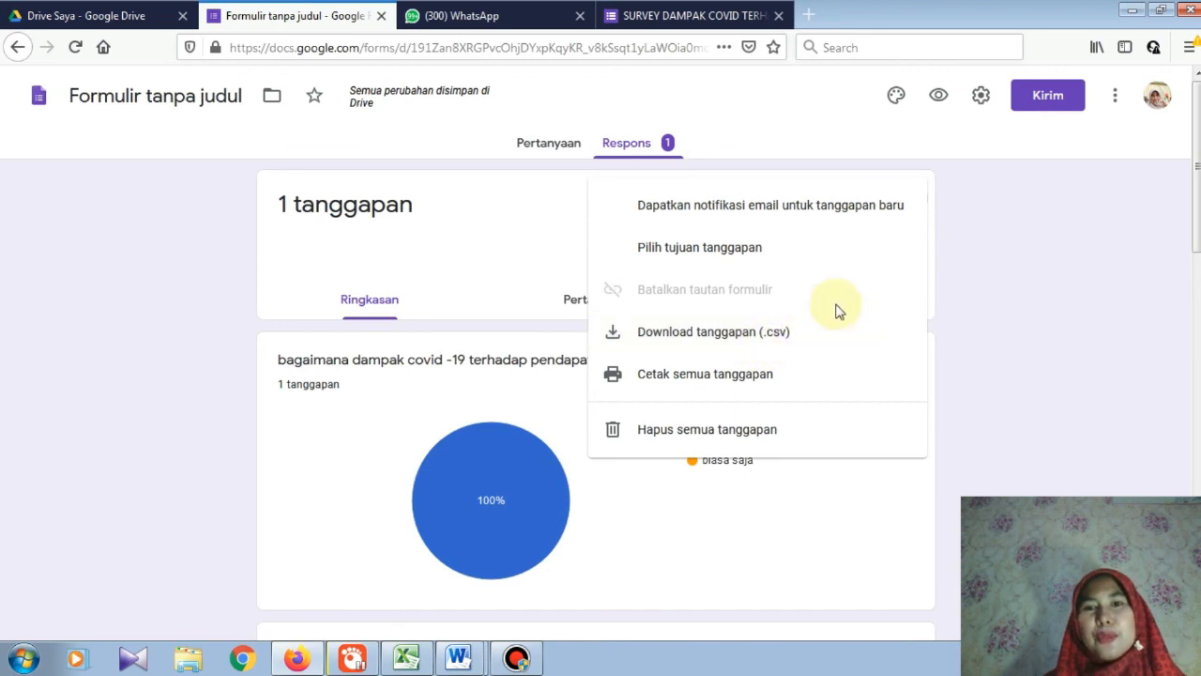
pyautogui.click(996, 217)
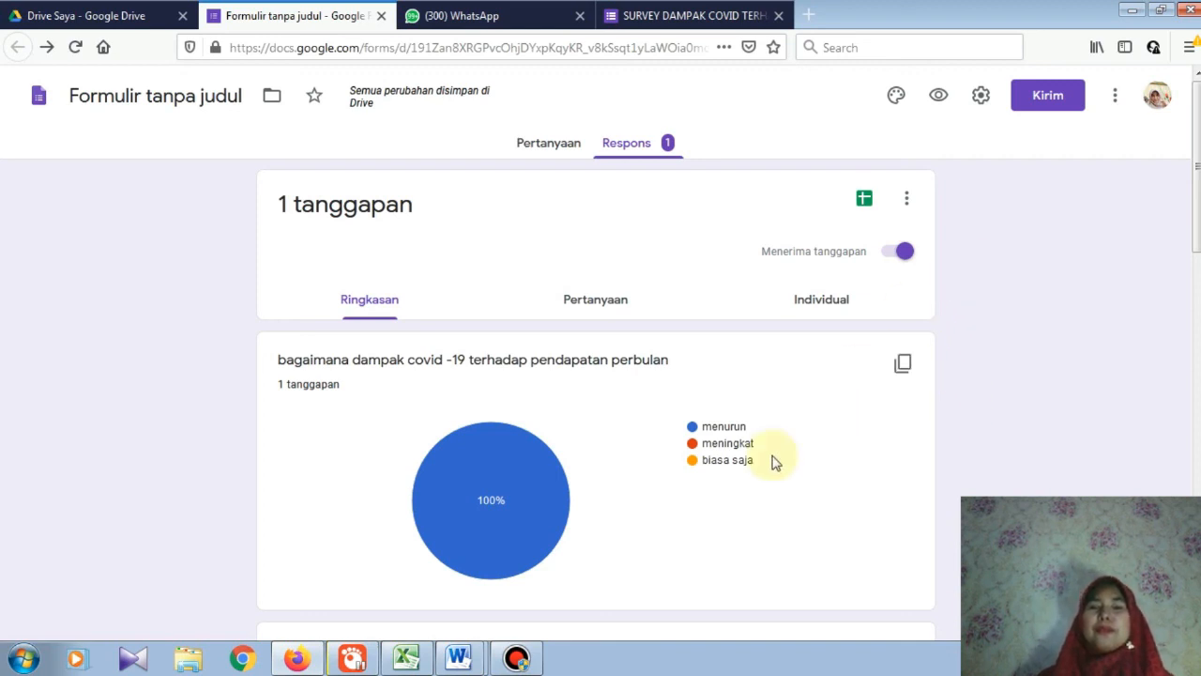
pyautogui.click(516, 657)
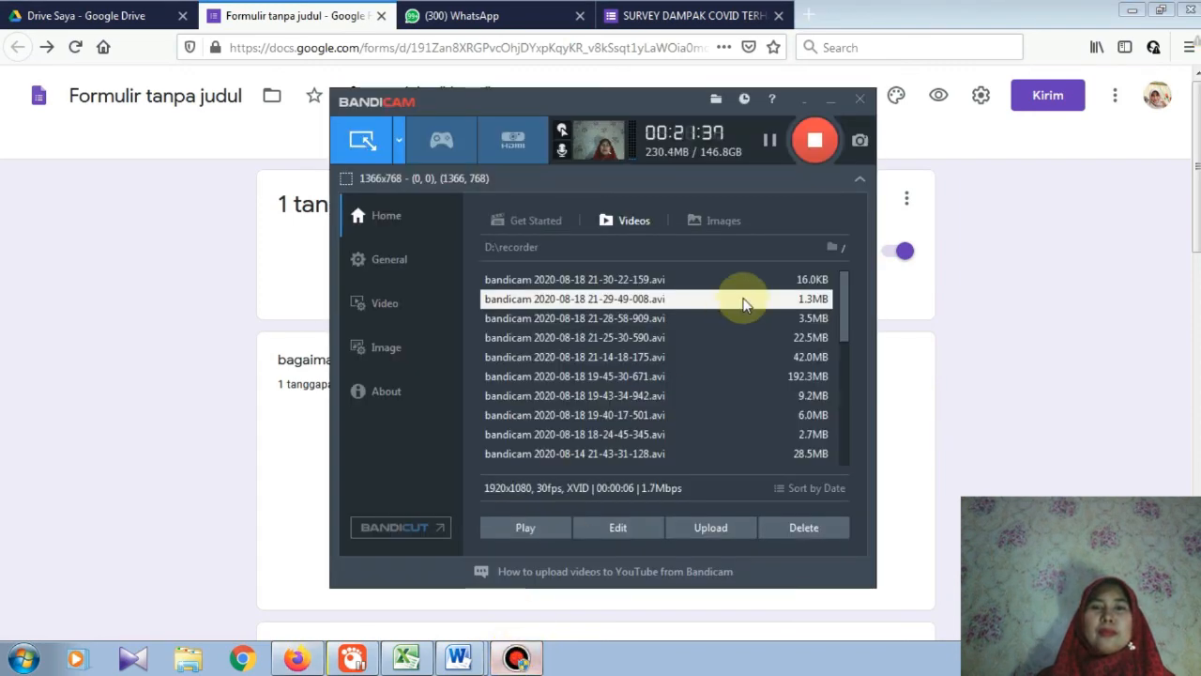